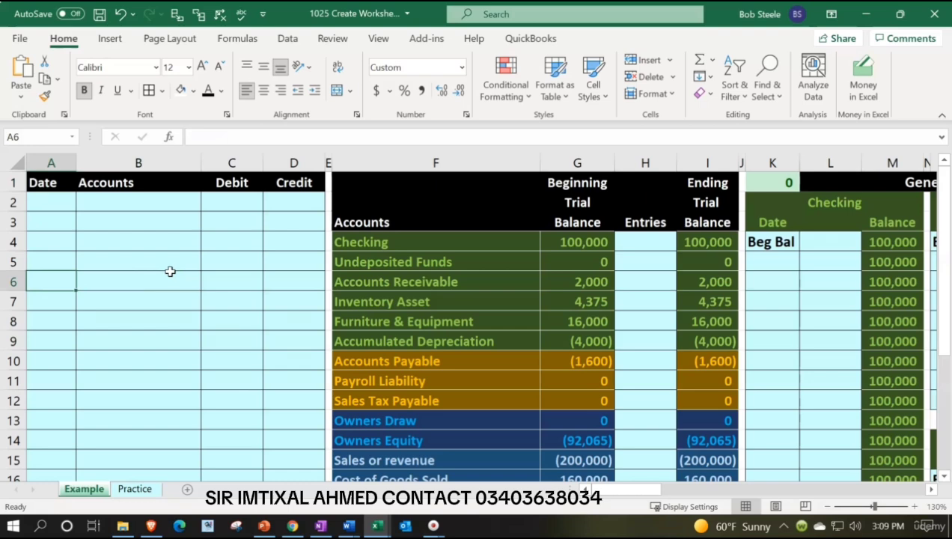
# Examine the Example sheet along row 6, from the journal entry columns through the trial balance to the general ledger accounts
pyautogui.press('Right')
pyautogui.press('Right')
pyautogui.press('Right')
pyautogui.press('Right')
pyautogui.press('Right')
pyautogui.press('Right')
pyautogui.press('Right')
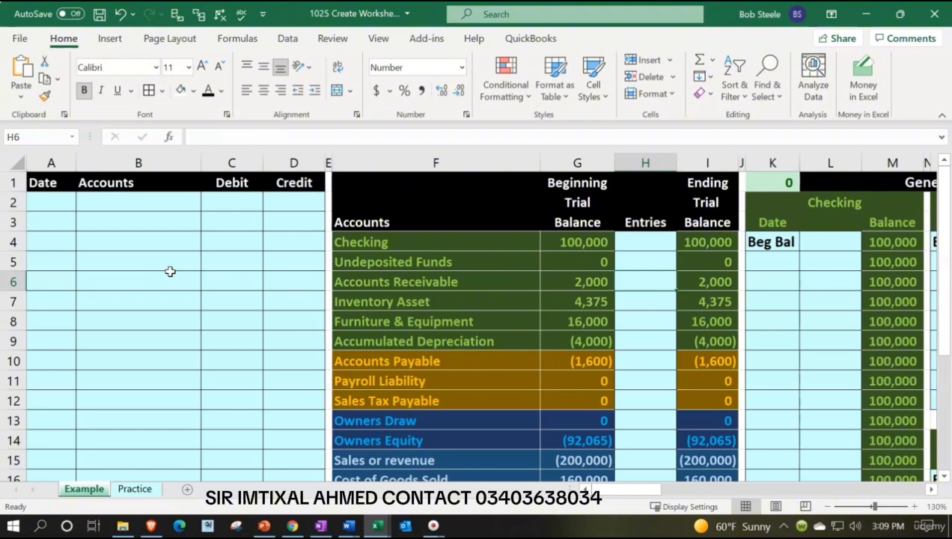
pyautogui.press('Right')
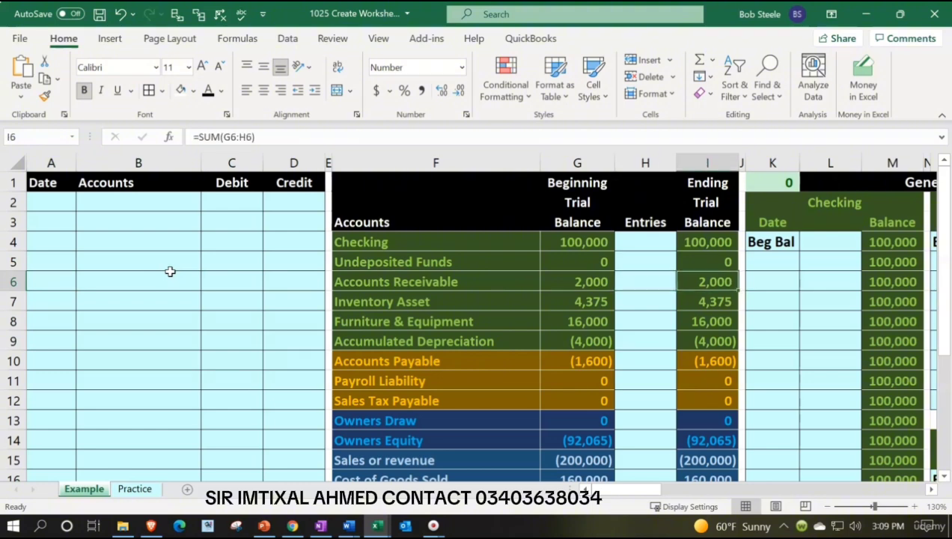
pyautogui.press('Right')
pyautogui.press('Right')
pyautogui.press('Right')
pyautogui.press('Right')
pyautogui.press('Right')
pyautogui.press('Right')
pyautogui.press('Right')
pyautogui.press('Right')
pyautogui.press('Right')
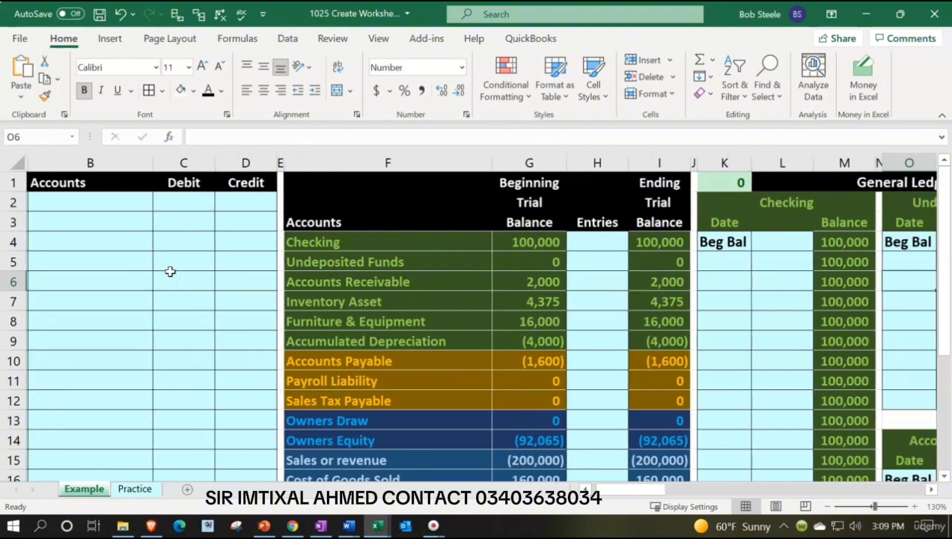
pyautogui.press('Right')
pyautogui.press('Right')
pyautogui.press('Right')
pyautogui.press('Right')
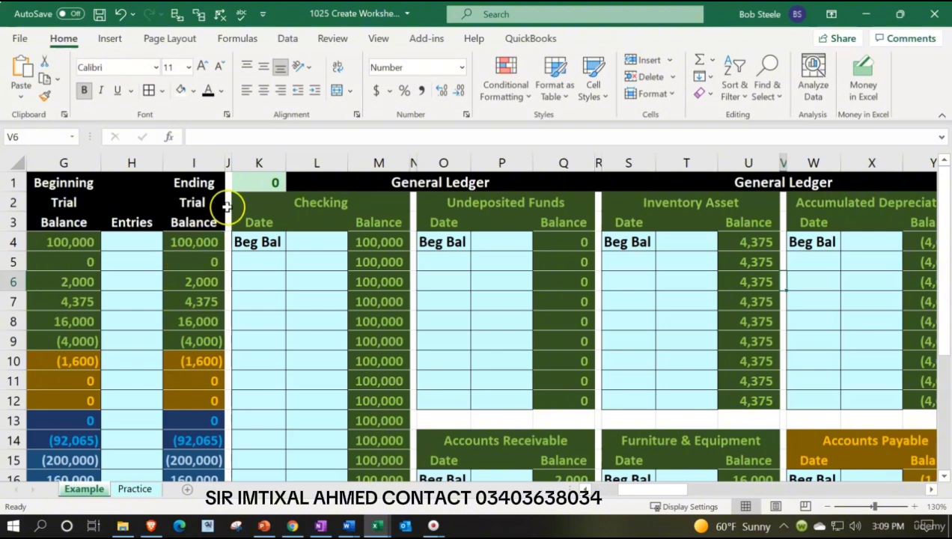
# Inspect the formula in check cell K1 beside the General Ledger heading on the Example sheet
pyautogui.click(255, 181)
pyautogui.doubleClick(254, 181)
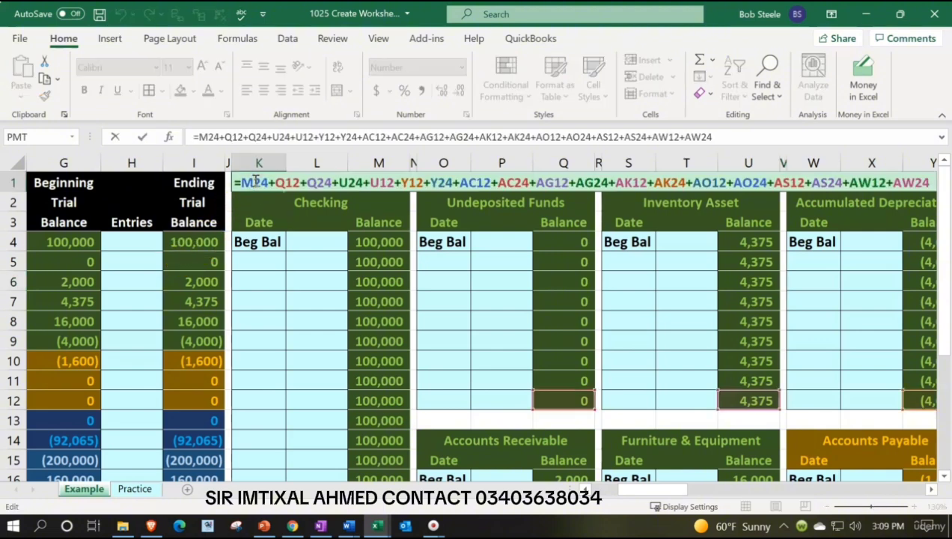
pyautogui.press('Return')
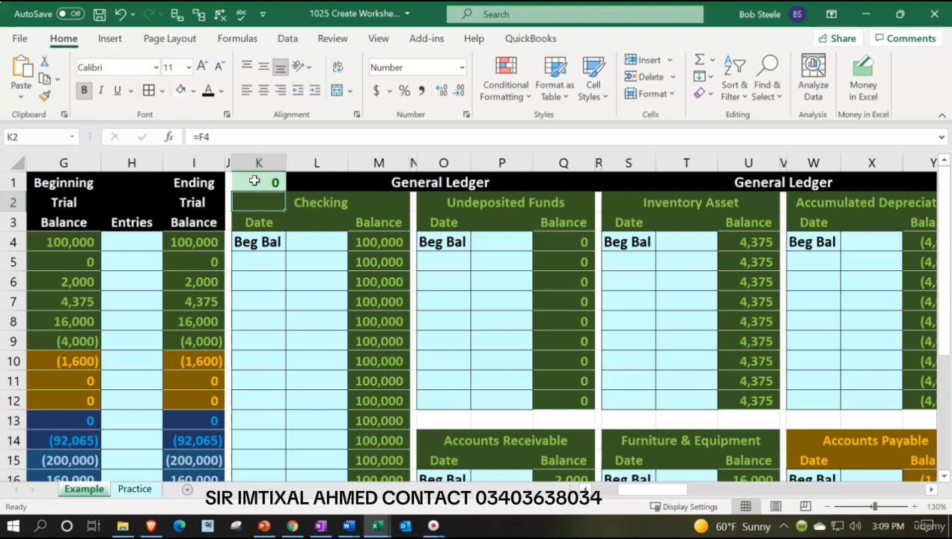
pyautogui.click(254, 182)
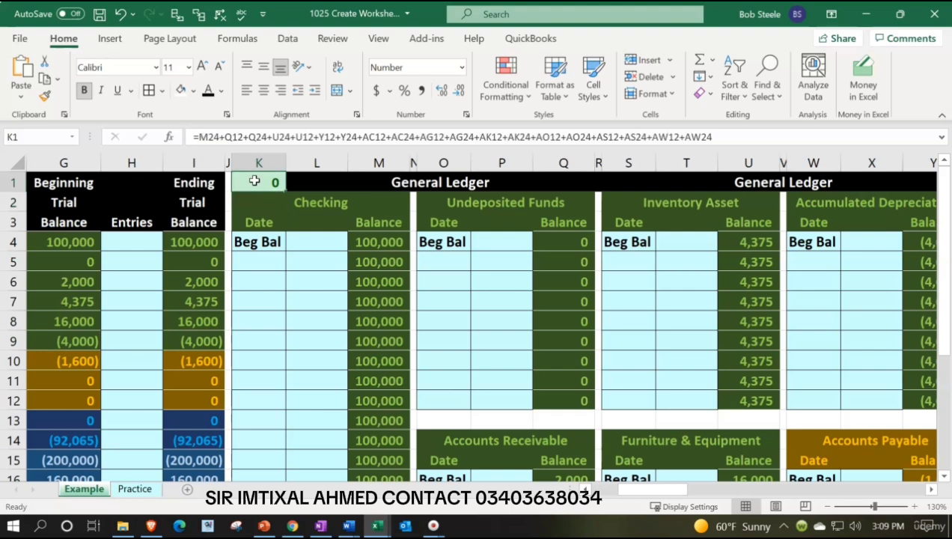
# Examine the Example sheet's general ledger accounts along row 1, through to the Accounts Receivable Subsidiary Ledger
pyautogui.press('Right')
pyautogui.press('Right')
pyautogui.press('Right')
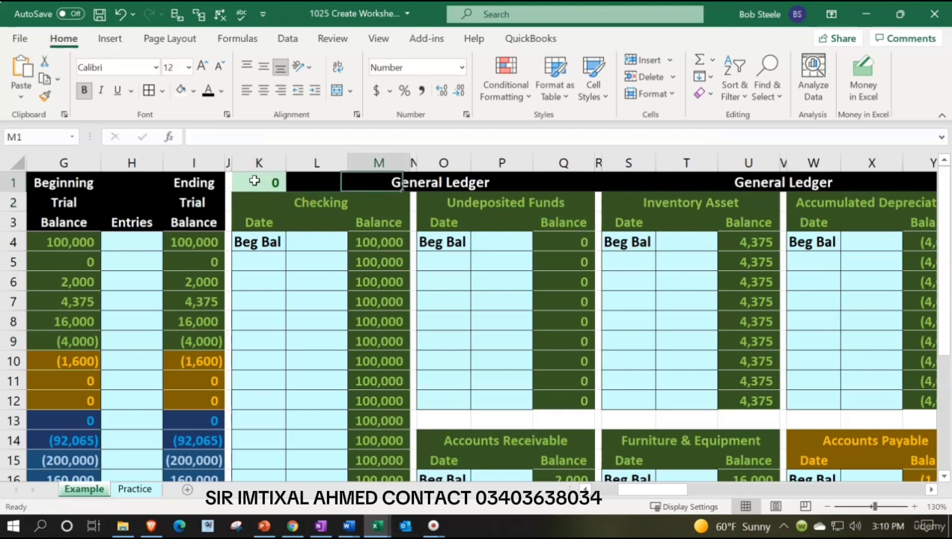
pyautogui.press('Right')
pyautogui.press('Right')
pyautogui.press('Right')
pyautogui.press('Right')
pyautogui.press('Right')
pyautogui.press('Right')
pyautogui.press('Right')
pyautogui.press('Right')
pyautogui.press('Right')
pyautogui.press('Right')
pyautogui.press('Right')
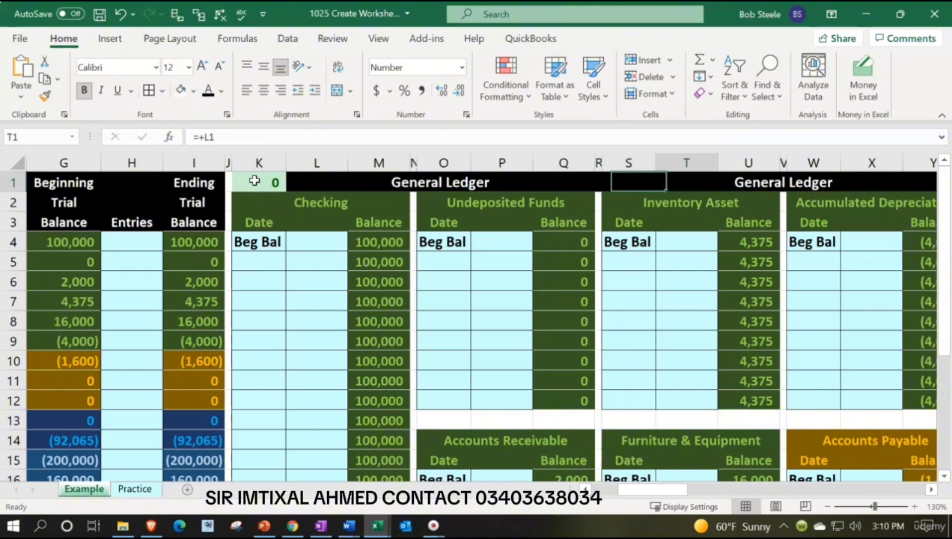
pyautogui.press('Right')
pyautogui.press('Right')
pyautogui.press('Right')
pyautogui.press('Right')
pyautogui.press('Right')
pyautogui.press('Right')
pyautogui.press('Right')
pyautogui.press('Right')
pyautogui.press('Right')
pyautogui.press('Right')
pyautogui.press('Right')
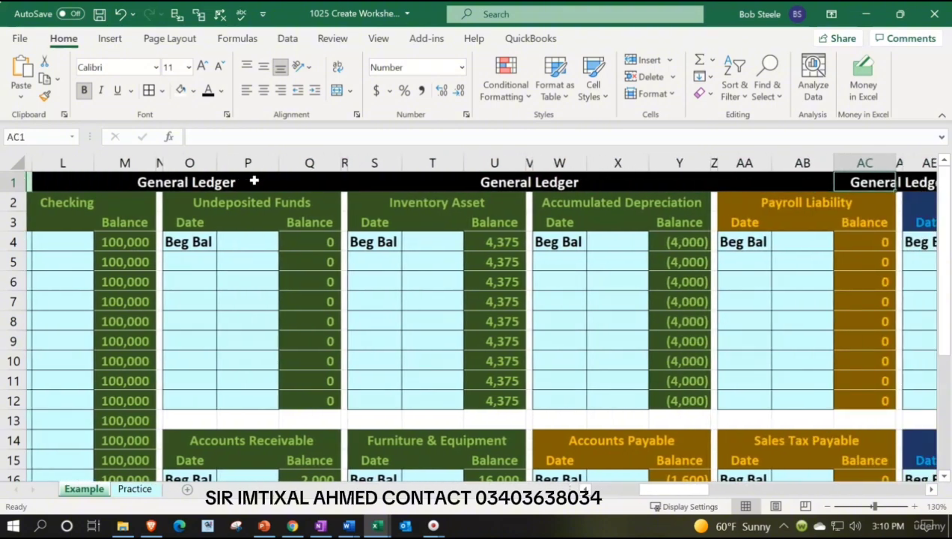
pyautogui.press('Right')
pyautogui.press('Right')
pyautogui.press('Right')
pyautogui.press('Right')
pyautogui.press('Right')
pyautogui.press('Right')
pyautogui.press('Right')
pyautogui.press('Right')
pyautogui.press('Right')
pyautogui.press('Right')
pyautogui.press('Right')
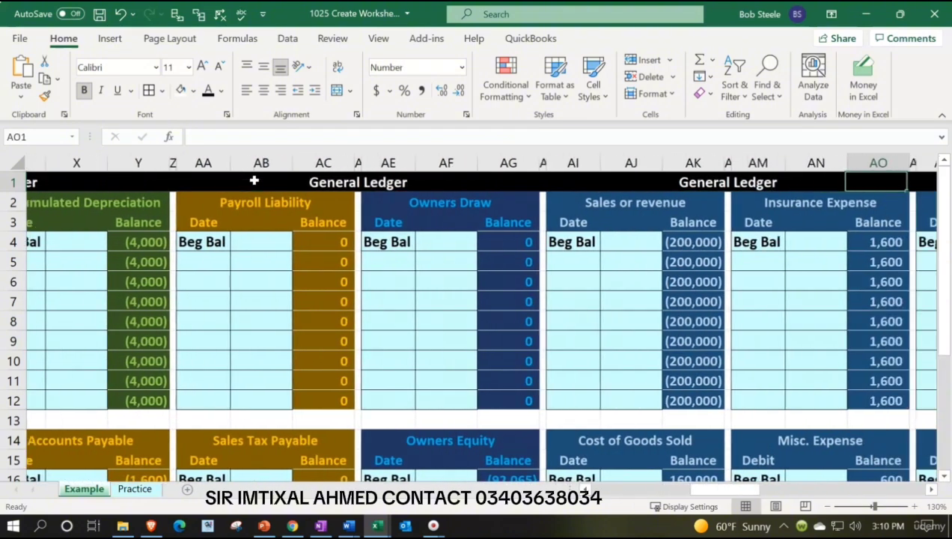
pyautogui.press('Right')
pyautogui.press('Right')
pyautogui.press('Right')
pyautogui.press('Right')
pyautogui.press('Right')
pyautogui.press('Right')
pyautogui.press('Right')
pyautogui.press('Right')
pyautogui.press('Right')
pyautogui.press('Right')
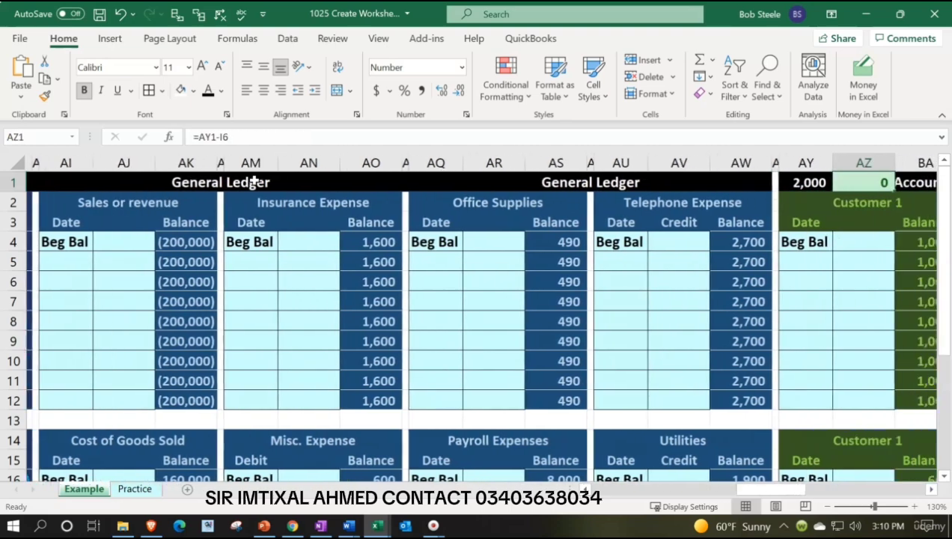
pyautogui.press('Right')
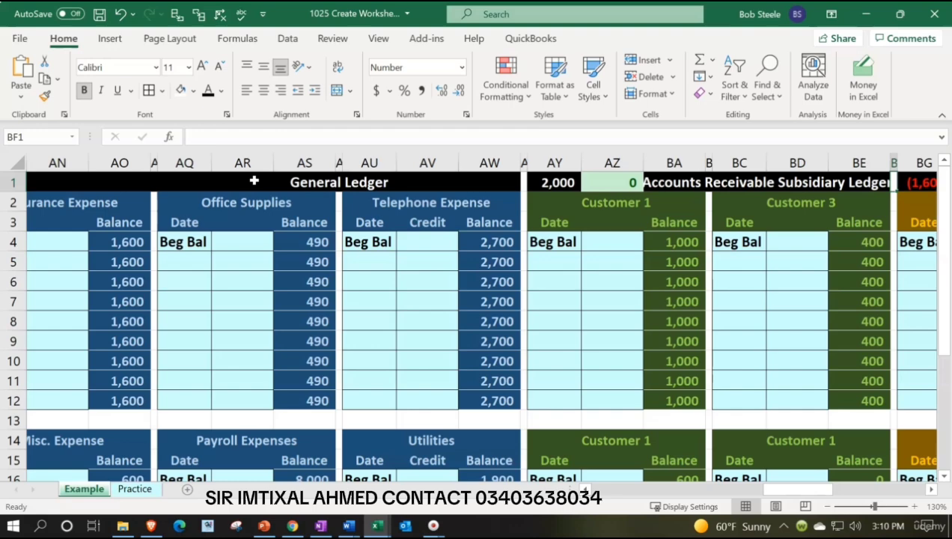
# Return to cell A1 of the Example sheet and switch to the Practice sheet
pyautogui.press('Left')
pyautogui.press('Left')
pyautogui.press('Left')
pyautogui.press('Left')
pyautogui.press('Left')
pyautogui.press('Left')
pyautogui.press('Left')
pyautogui.press('Left')
pyautogui.press('Left')
pyautogui.press('Left')
pyautogui.press('Left')
pyautogui.press('Left')
pyautogui.press('Left')
pyautogui.press('Left')
pyautogui.press('Left')
pyautogui.press('Left')
pyautogui.press('Left')
pyautogui.press('Left')
pyautogui.press('Left')
pyautogui.press('Left')
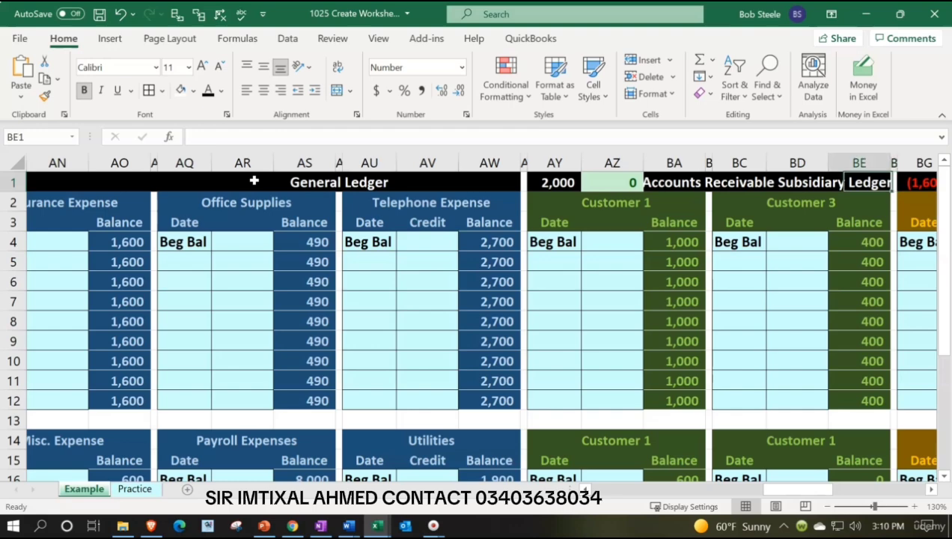
pyautogui.press('Left')
pyautogui.press('Left')
pyautogui.press('Left')
pyautogui.press('Left')
pyautogui.press('Left')
pyautogui.press('Left')
pyautogui.press('Left')
pyautogui.press('Left')
pyautogui.press('Left')
pyautogui.press('Left')
pyautogui.press('Left')
pyautogui.press('Left')
pyautogui.press('Left')
pyautogui.press('Left')
pyautogui.press('Left')
pyautogui.press('Left')
pyautogui.press('Left')
pyautogui.press('Left')
pyautogui.press('Left')
pyautogui.press('Left')
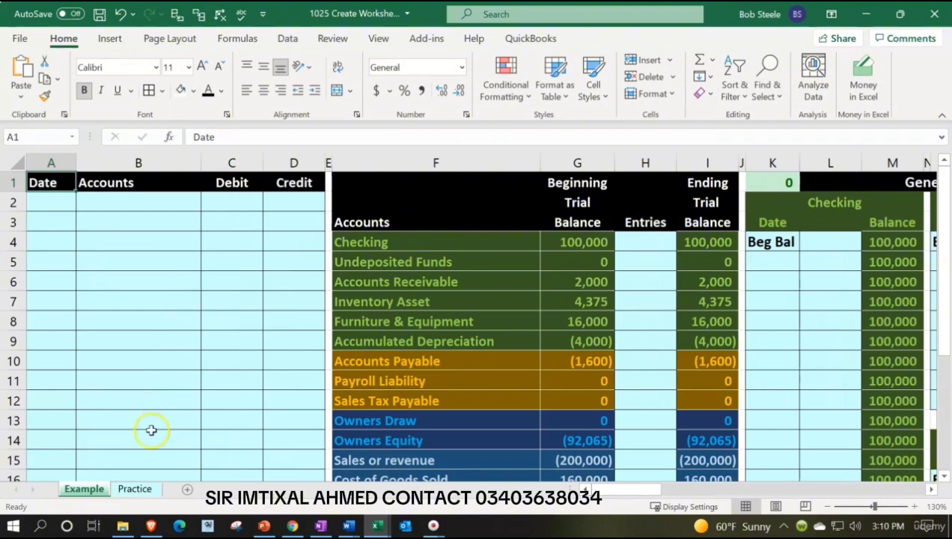
pyautogui.click(136, 495)
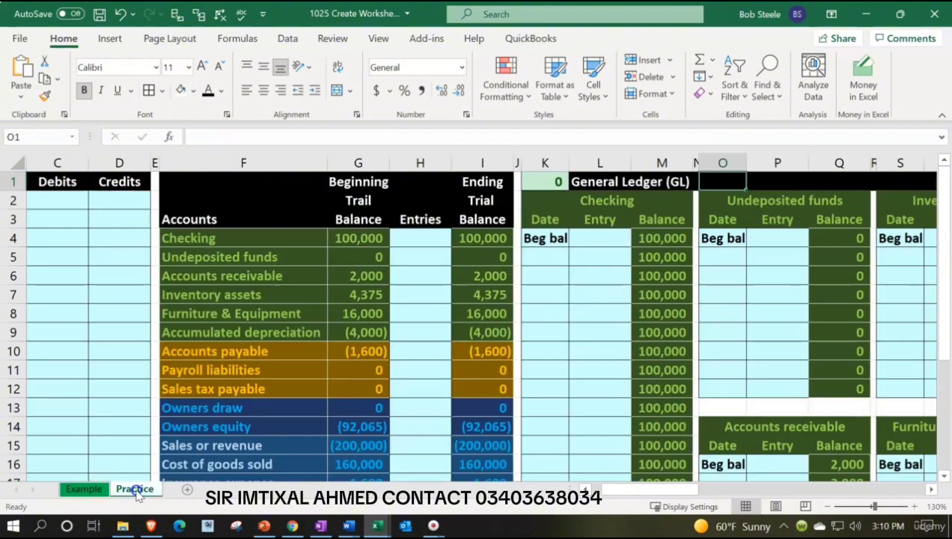
# Examine the Practice sheet along row 6, from the journal columns across the trial balance to the Undeposited funds ledger account
pyautogui.click(212, 279)
pyautogui.press('Left')
pyautogui.press('Left')
pyautogui.press('Left')
pyautogui.press('Left')
pyautogui.press('Left')
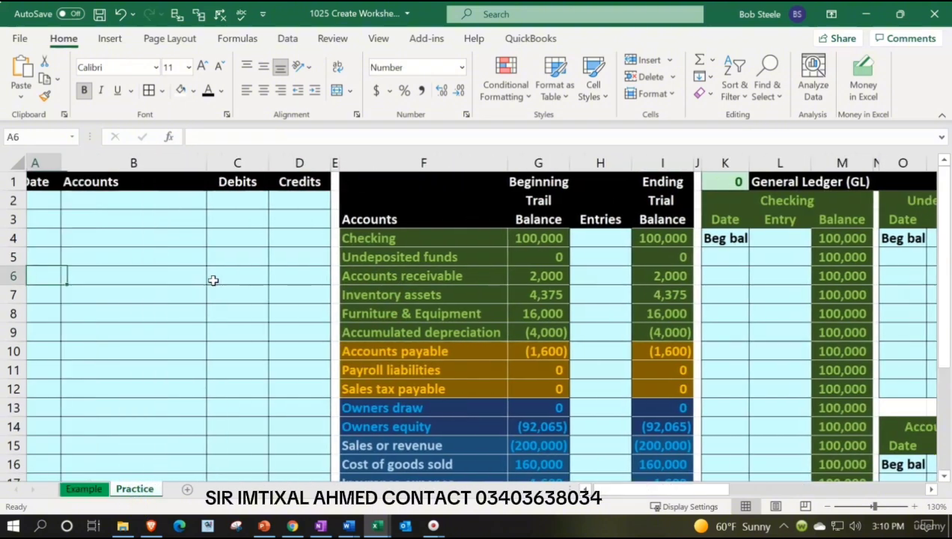
pyautogui.press('Right')
pyautogui.press('Right')
pyautogui.press('Right')
pyautogui.press('Right')
pyautogui.press('Right')
pyautogui.press('Right')
pyautogui.press('Right')
pyautogui.press('Right')
pyautogui.press('Right')
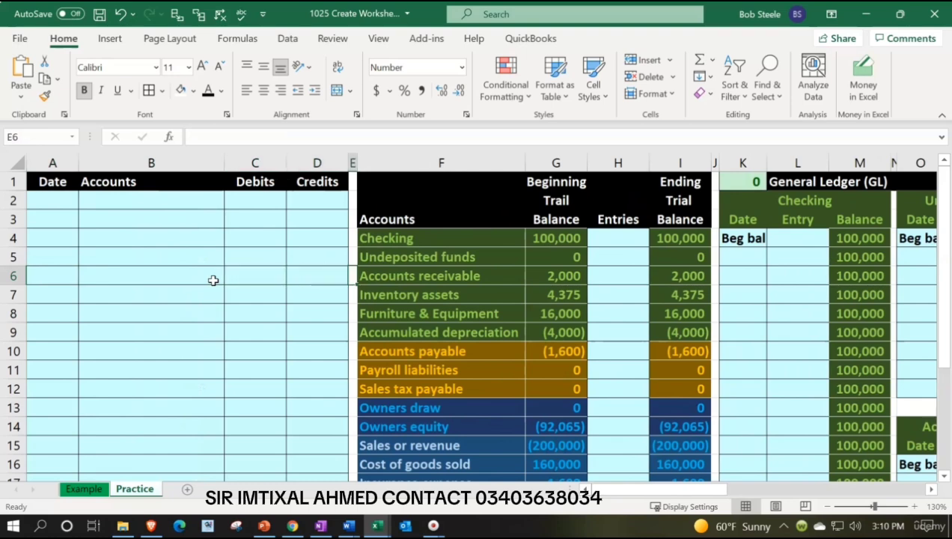
pyautogui.press('Right')
pyautogui.press('Right')
pyautogui.press('Right')
pyautogui.press('Right')
pyautogui.press('Right')
pyautogui.press('Right')
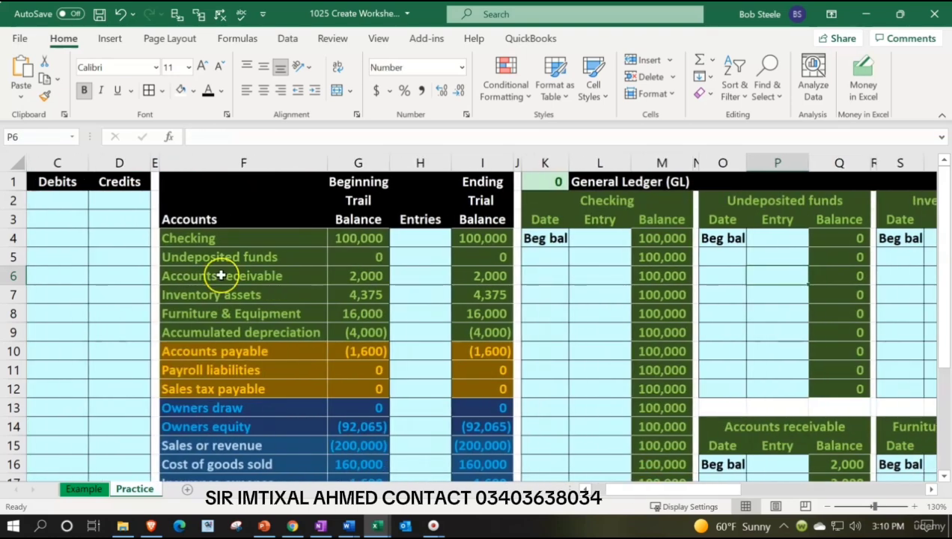
# Inspect the formula in check cell K1 on the Practice sheet and the ledger ending balances it references
pyautogui.doubleClick(551, 180)
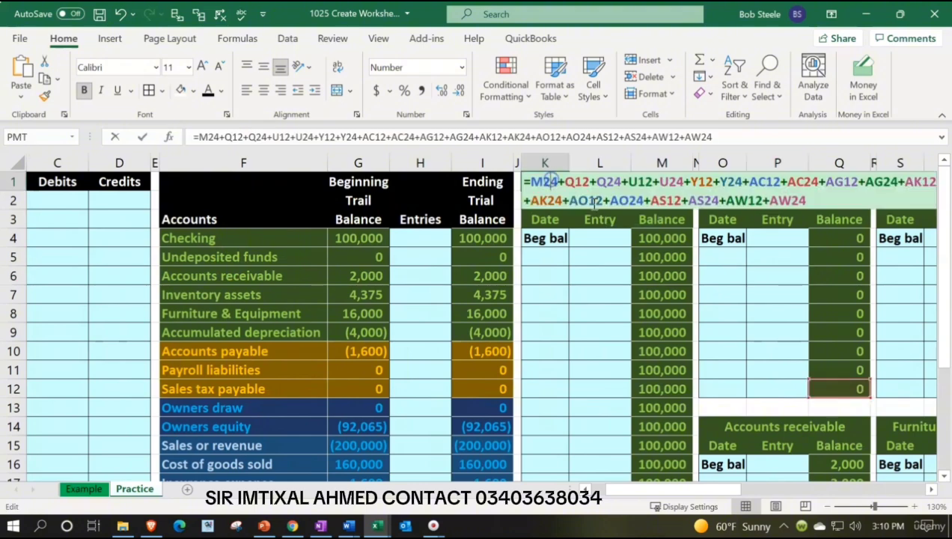
pyautogui.scroll(-3, 758, 325)
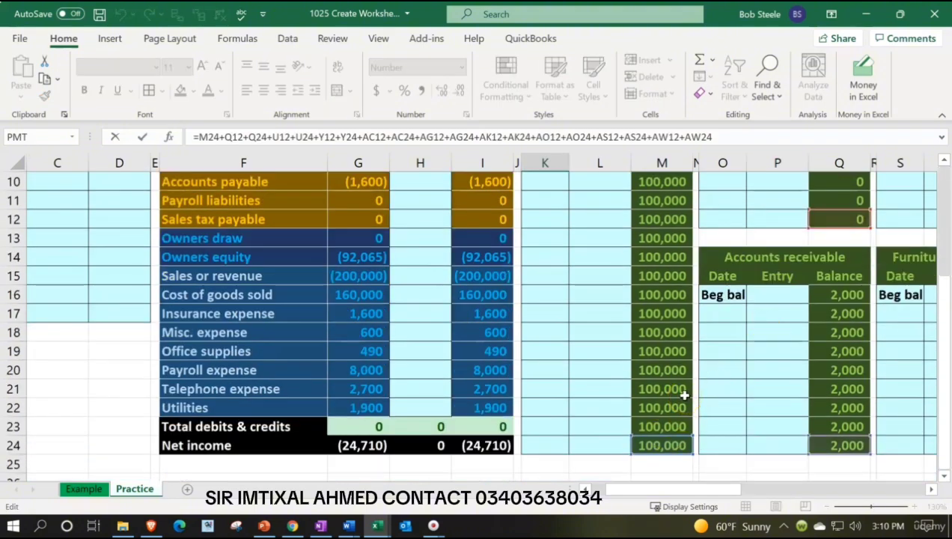
pyautogui.scroll(3, 684, 395)
pyautogui.press('Return')
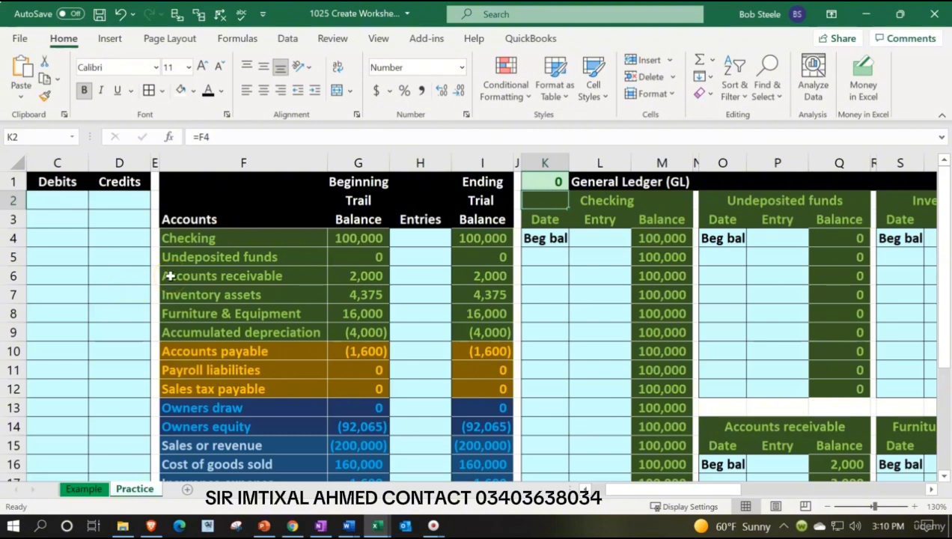
# Inspect the net income formula in cell I24 of the ending trial balance
pyautogui.scroll(-2, 170, 275)
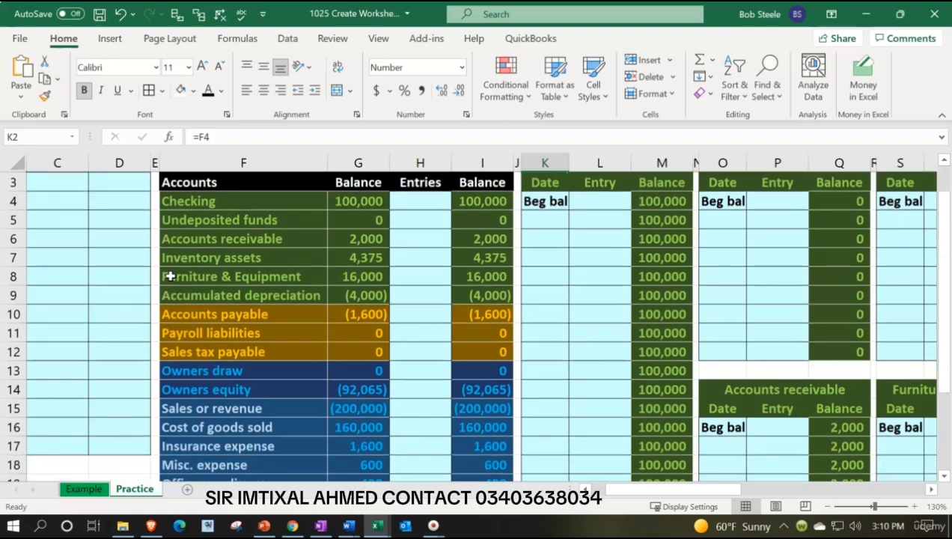
pyautogui.scroll(-1, 171, 276)
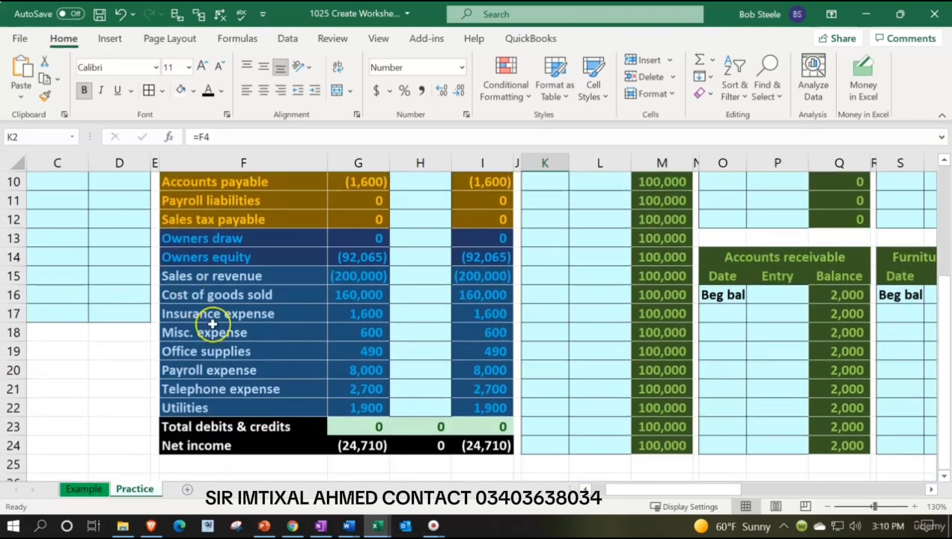
pyautogui.click(473, 446)
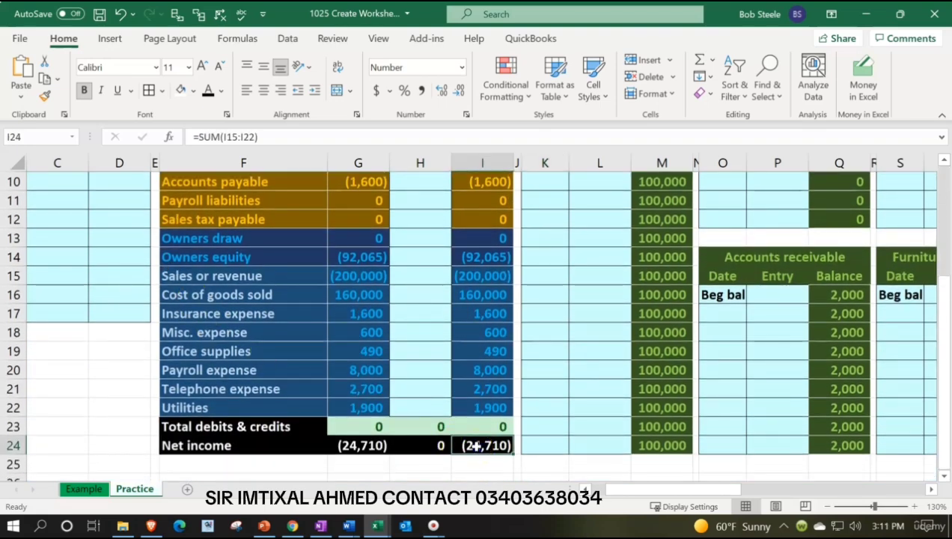
pyautogui.doubleClick(476, 446)
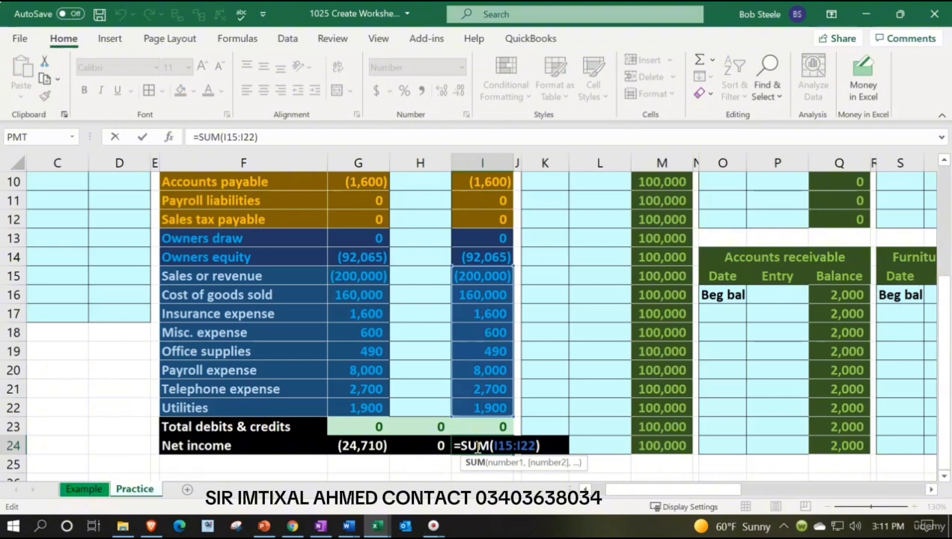
pyautogui.press('Return')
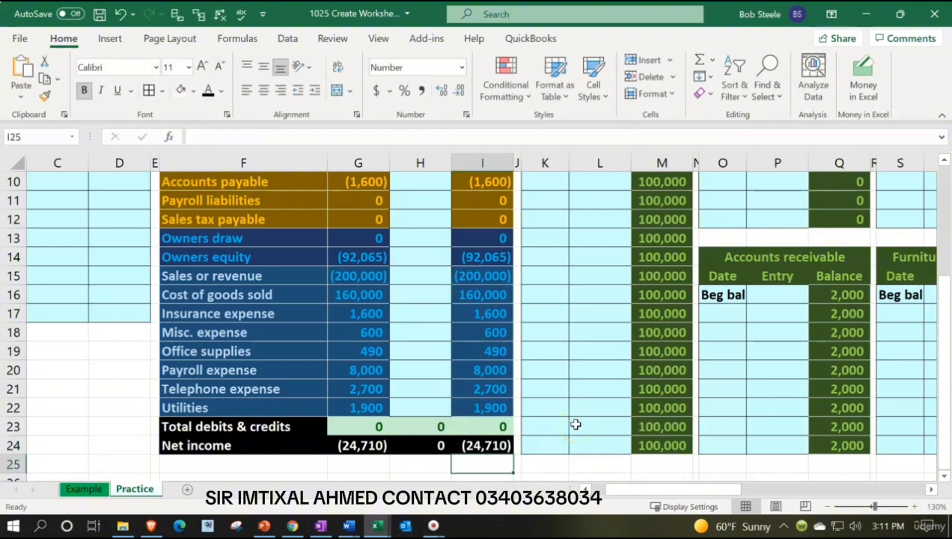
# Move the General Ledger (GL) heading from cell L1 to cell O1
pyautogui.scroll(3, 576, 425)
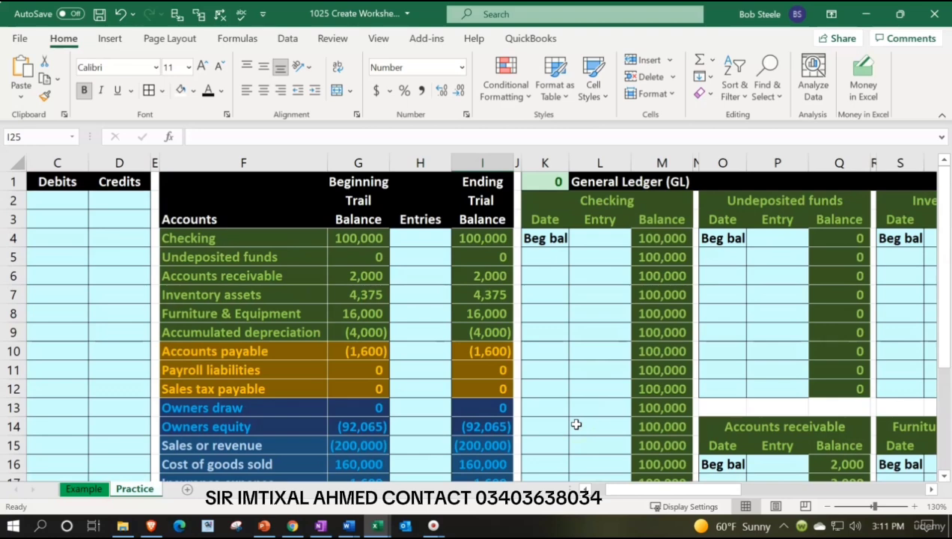
pyautogui.click(603, 179)
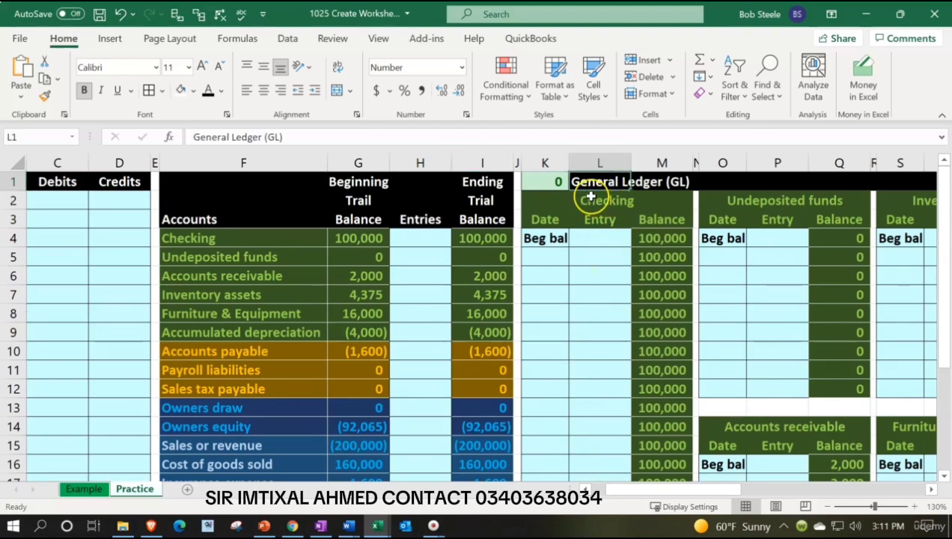
pyautogui.moveTo(586, 192); pyautogui.dragTo(724, 181)
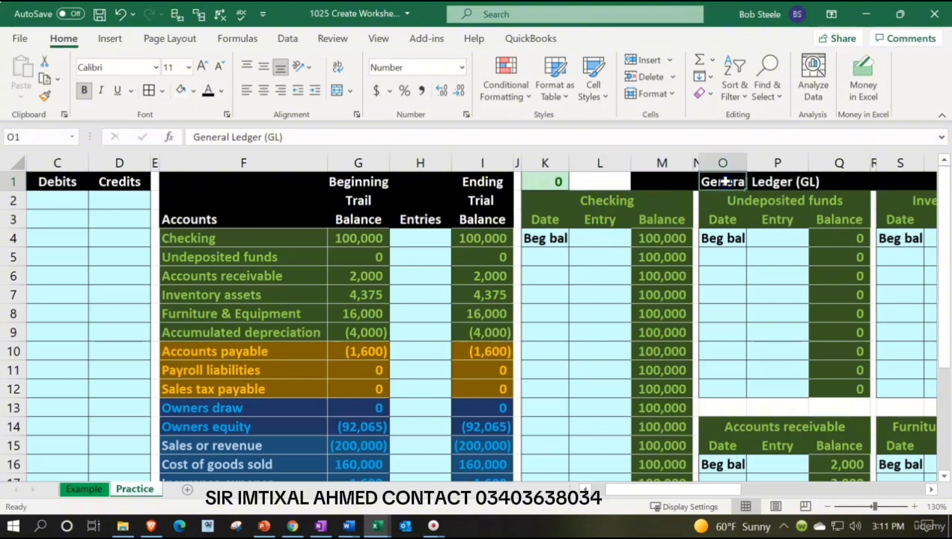
# Start a formula in cell L1 adding the ledger ending balances of Sales or revenue (AK12) and Cost of goods sold (AK24)
pyautogui.click(601, 184)
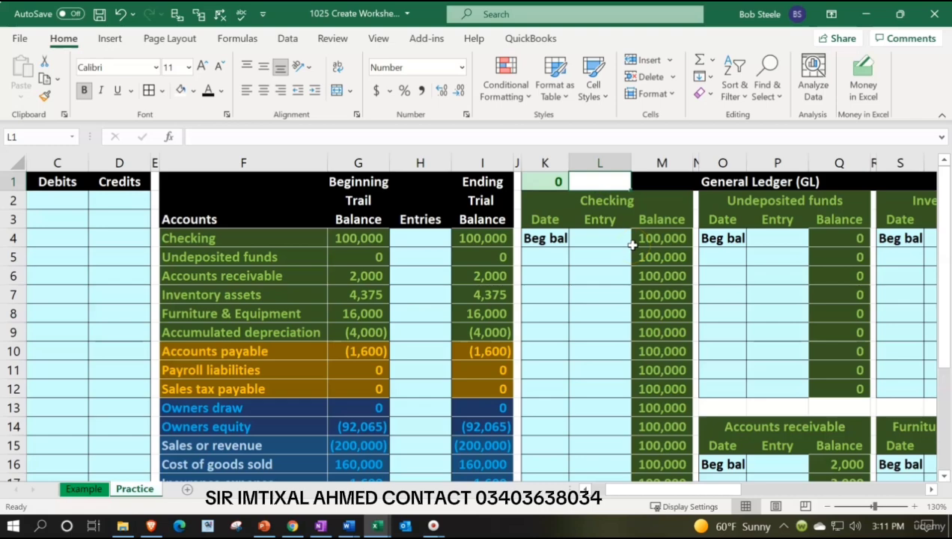
pyautogui.scroll(-1, 632, 245)
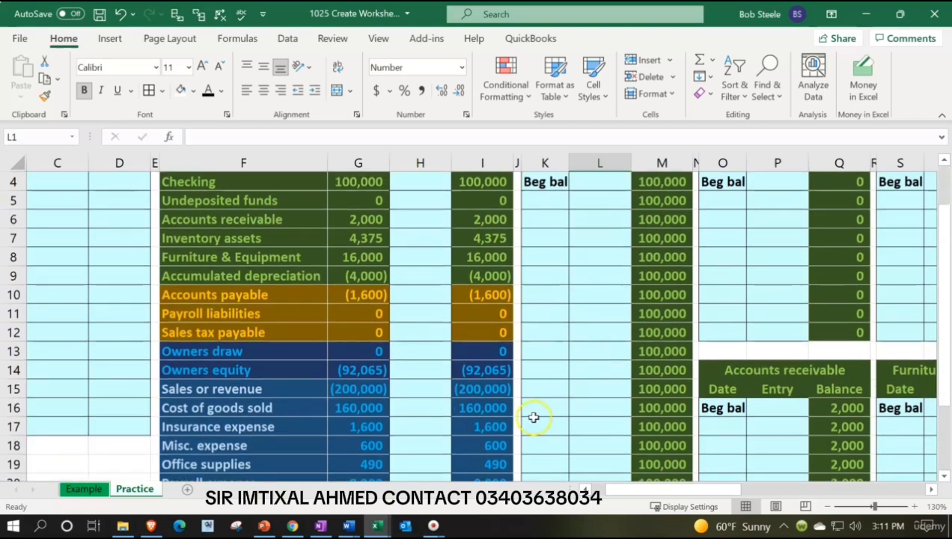
pyautogui.scroll(-3, 528, 417)
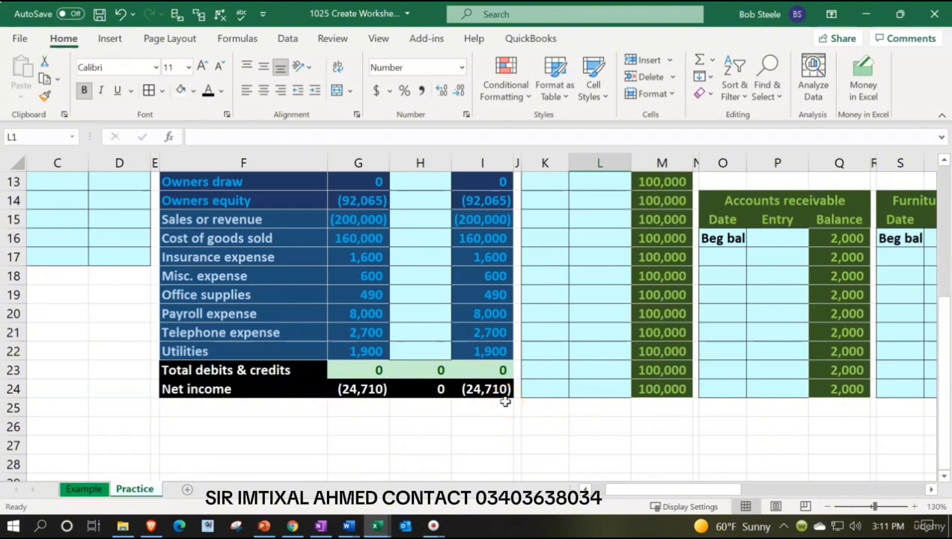
pyautogui.scroll(4, 505, 401)
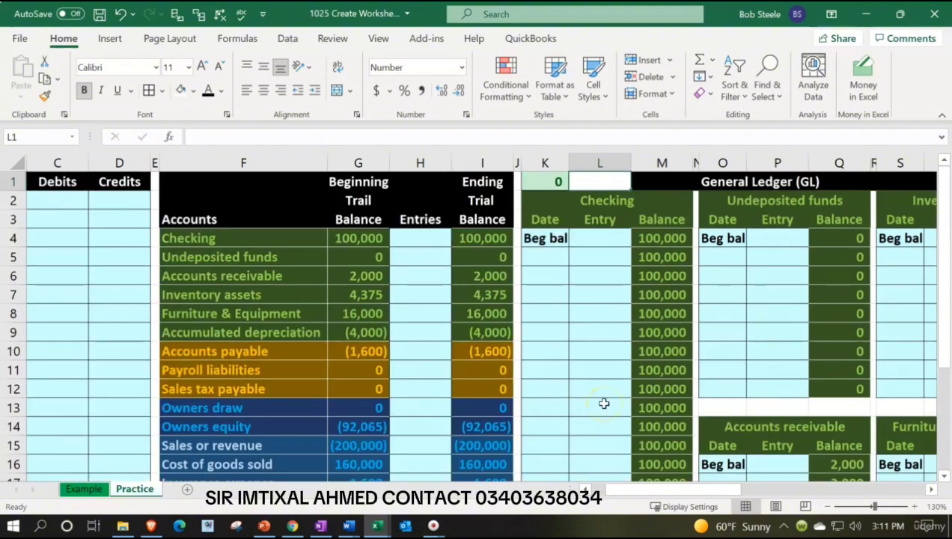
pyautogui.write('=')
pyautogui.press('Right')
pyautogui.press('Right')
pyautogui.press('Right')
pyautogui.press('Right')
pyautogui.press('Right')
pyautogui.press('Right')
pyautogui.press('Right')
pyautogui.press('Right')
pyautogui.press('Right')
pyautogui.press('Right')
pyautogui.press('Right')
pyautogui.press('Right')
pyautogui.press('Right')
pyautogui.press('Right')
pyautogui.press('Right')
pyautogui.press('Right')
pyautogui.press('Right')
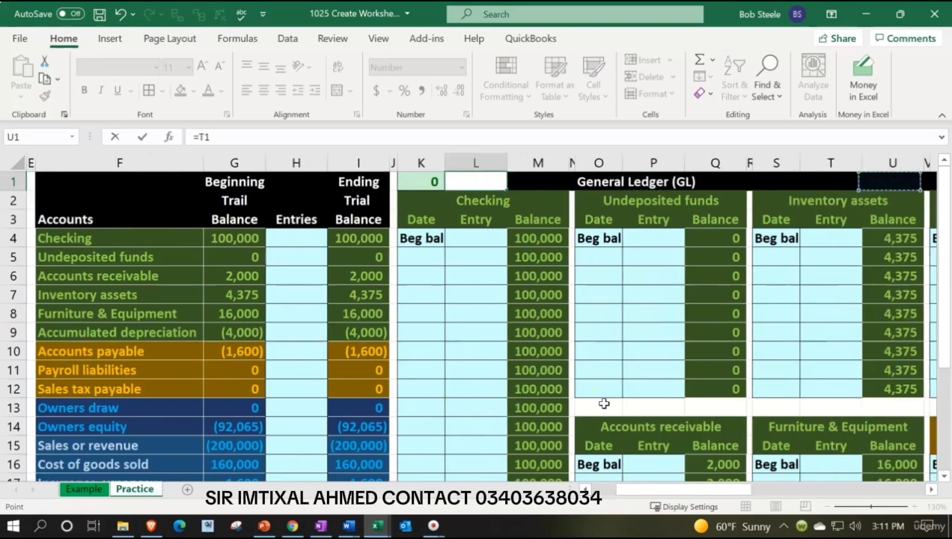
pyautogui.press('Right')
pyautogui.press('Right')
pyautogui.press('Right')
pyautogui.press('Right')
pyautogui.press('Right')
pyautogui.press('Right')
pyautogui.press('Right')
pyautogui.press('Right')
pyautogui.press('Right')
pyautogui.press('Right')
pyautogui.press('Right')
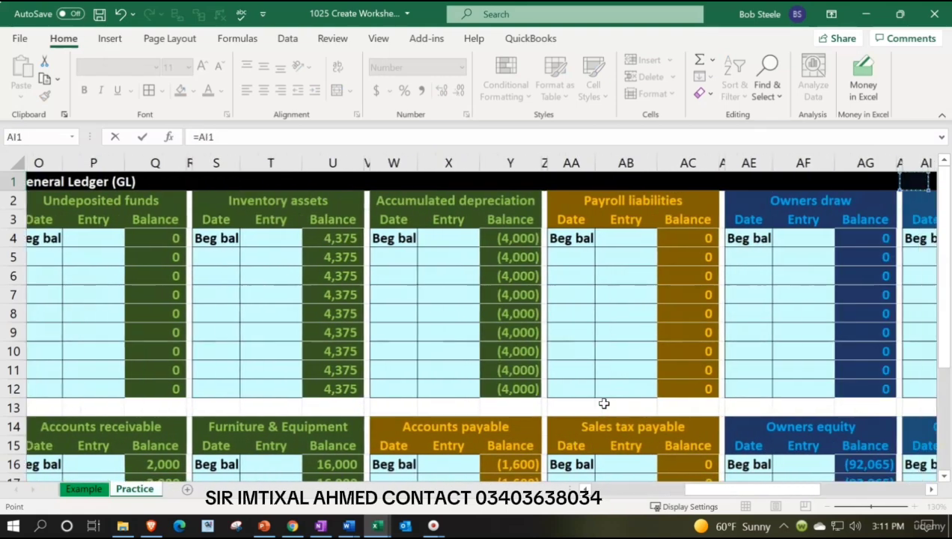
pyautogui.press('Right')
pyautogui.press('Right')
pyautogui.press('Right')
pyautogui.press('Right')
pyautogui.press('Right')
pyautogui.press('Right')
pyautogui.press('Right')
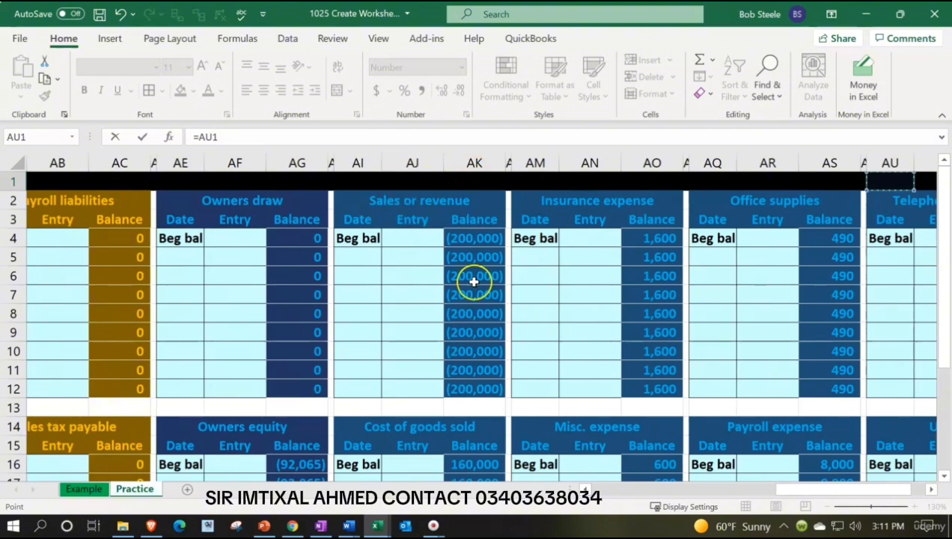
pyautogui.click(485, 384)
pyautogui.scroll(-2, 486, 384)
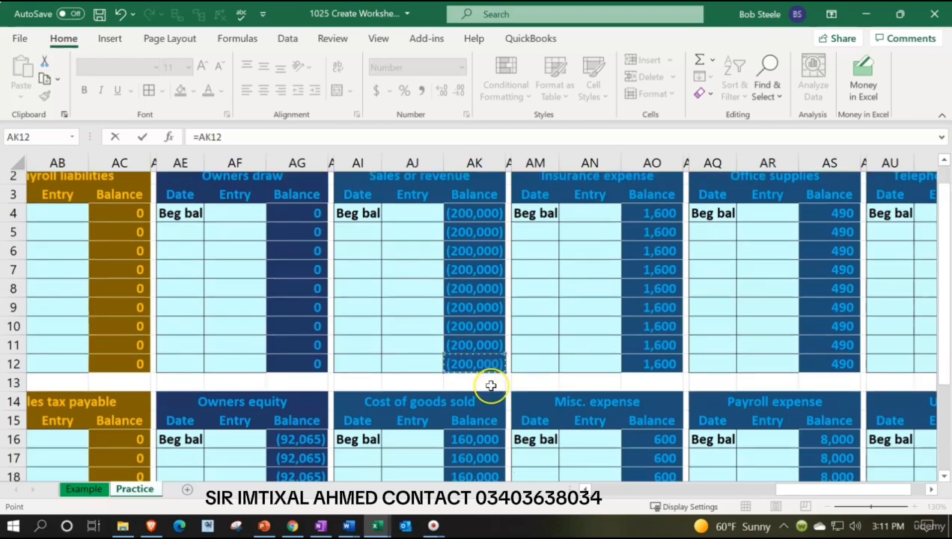
pyautogui.write('+')
pyautogui.scroll(-1, 490, 419)
pyautogui.click(488, 447)
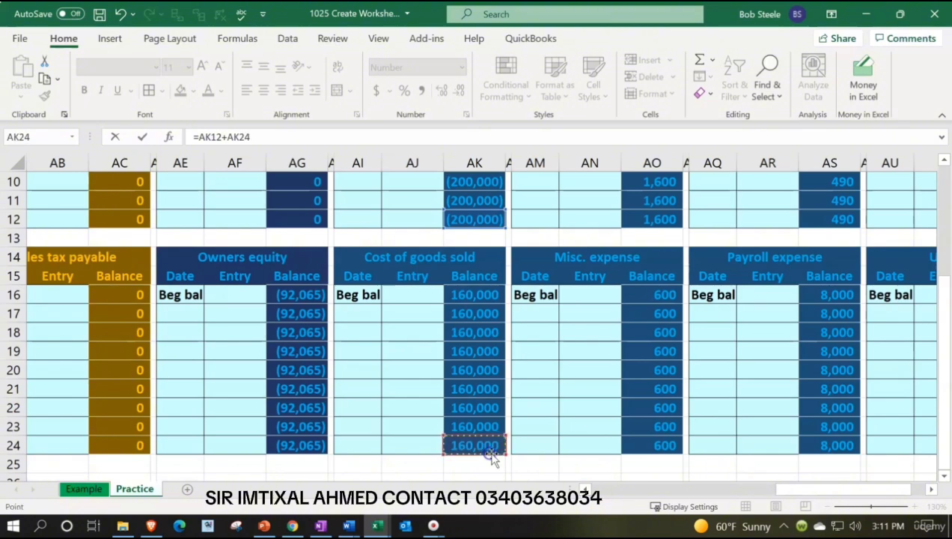
# Extend the L1 formula with the ending balances of Insurance expense (AO12) and Misc. expense (AO24)
pyautogui.write('+')
pyautogui.scroll(1, 674, 428)
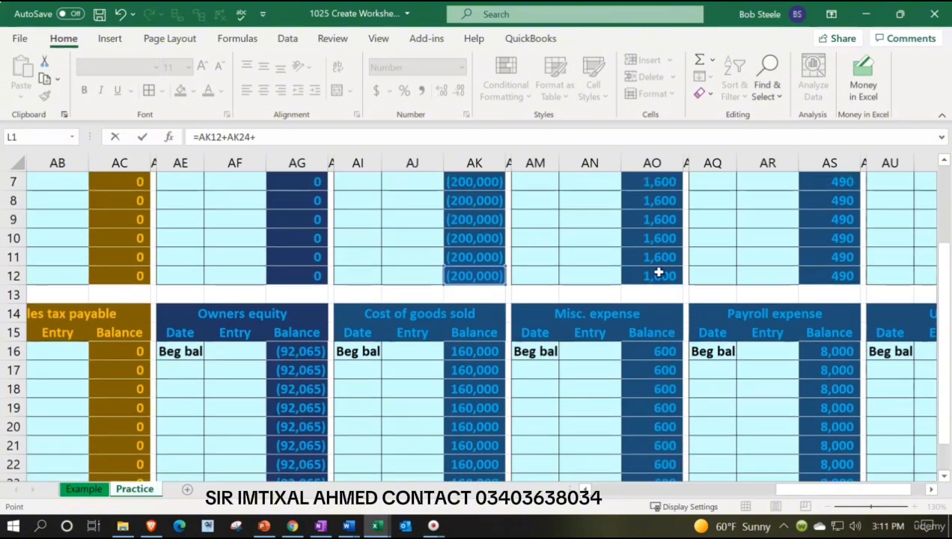
pyautogui.click(658, 274)
pyautogui.write('+')
pyautogui.scroll(-1, 670, 314)
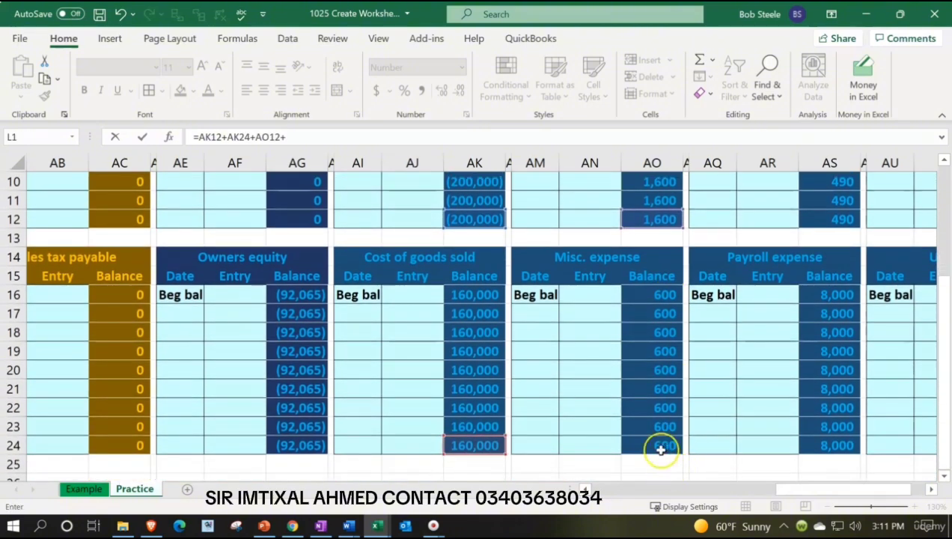
pyautogui.click(660, 446)
# Add the ending balances of Office supplies (AS12) and Payroll expense (AS24) to the L1 formula
pyautogui.write('+')
pyautogui.scroll(1, 789, 402)
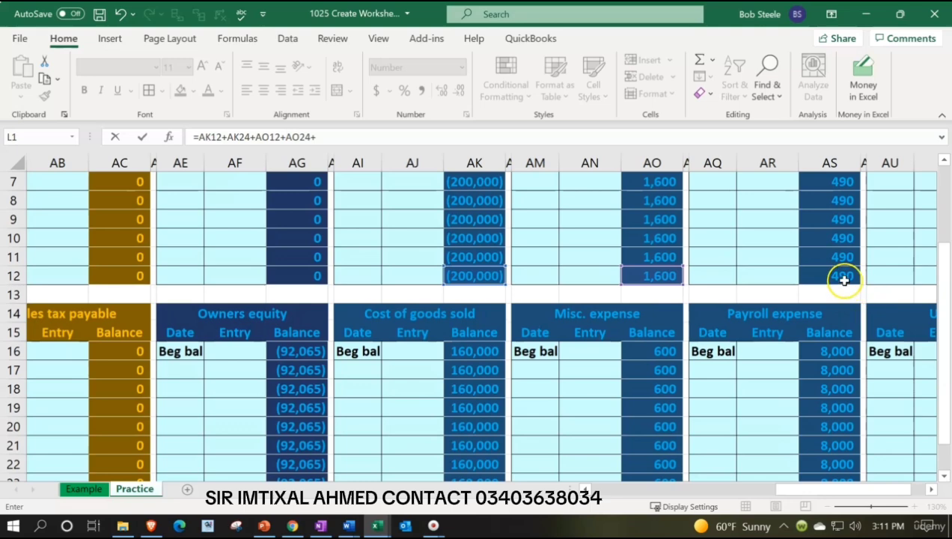
pyautogui.click(843, 276)
pyautogui.write('+')
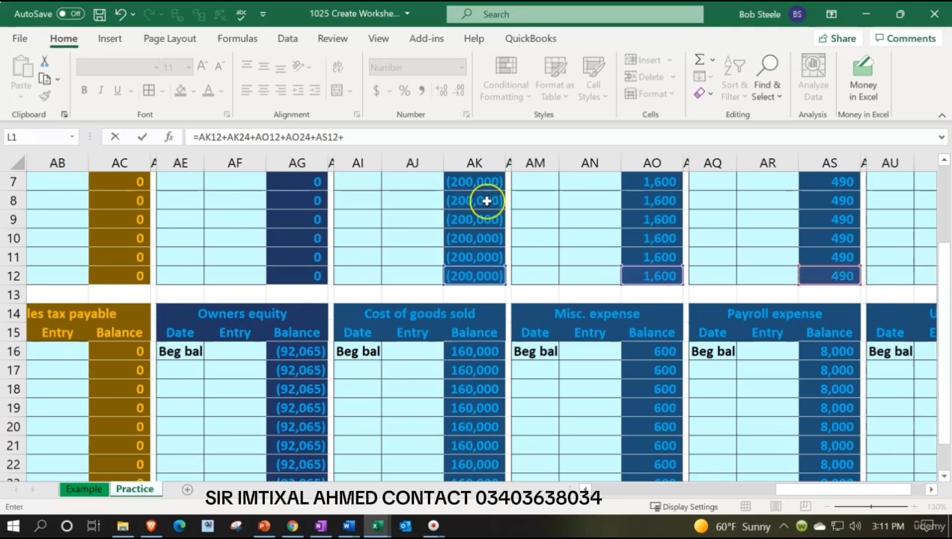
pyautogui.scroll(-1, 696, 313)
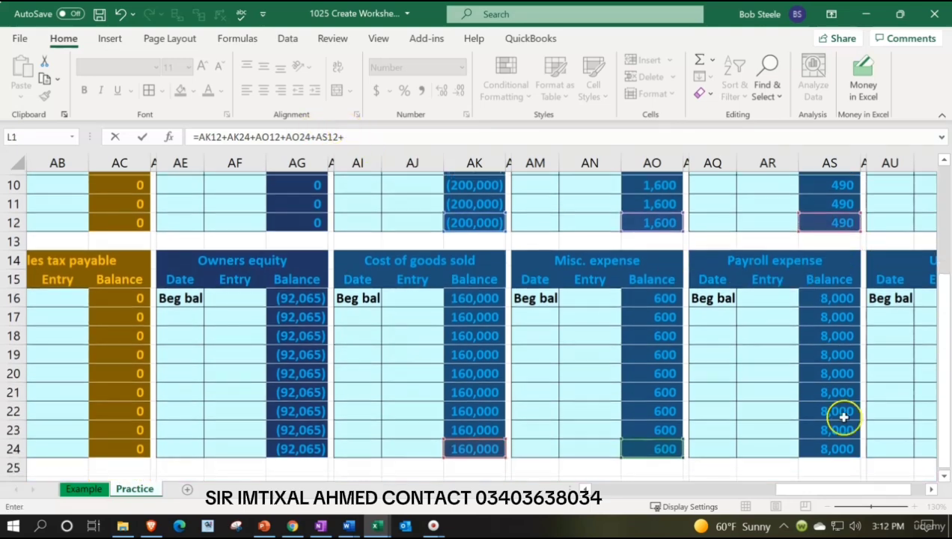
pyautogui.click(830, 446)
# Complete the L1 formula with the Telephone expense (AW12) and Utilities (AW24) ending balances
pyautogui.write('+')
pyautogui.moveTo(829, 491); pyautogui.dragTo(901, 489)
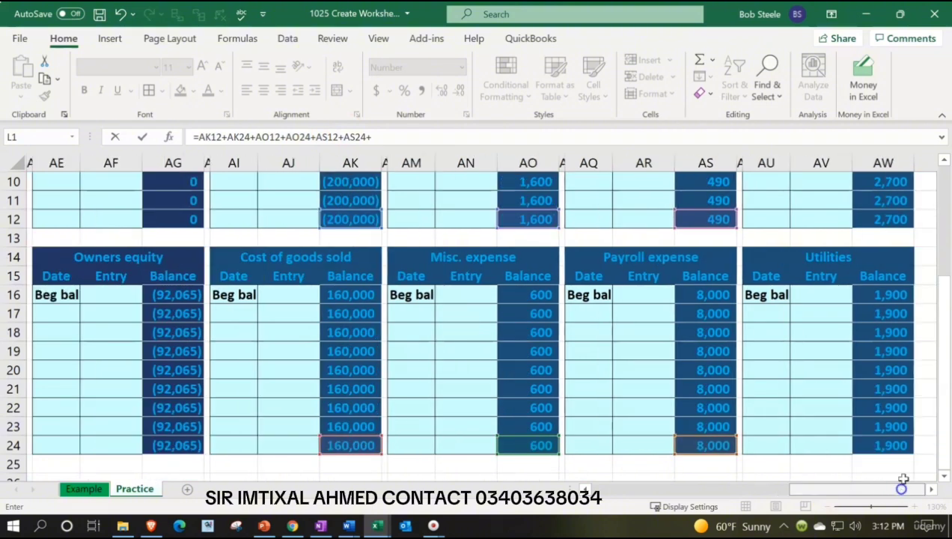
pyautogui.click(893, 216)
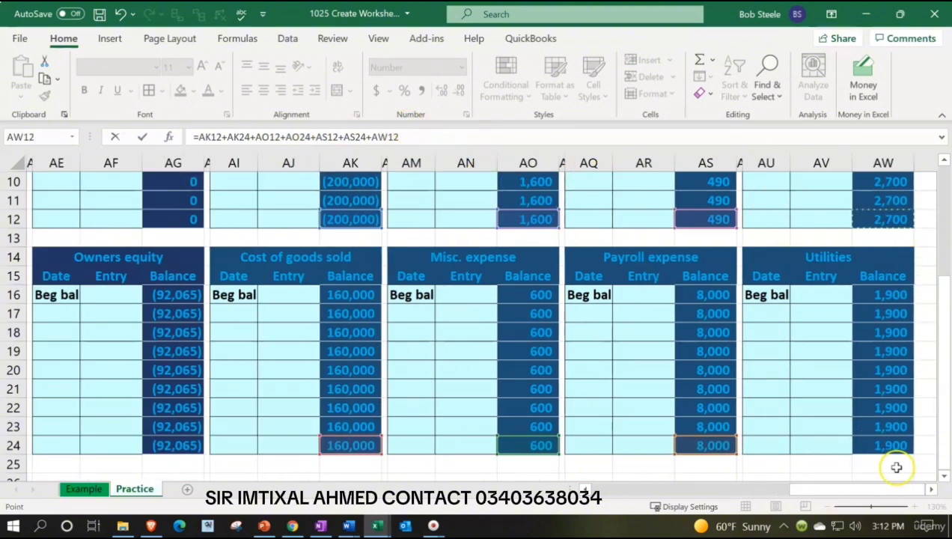
pyautogui.write('+')
pyautogui.click(877, 444)
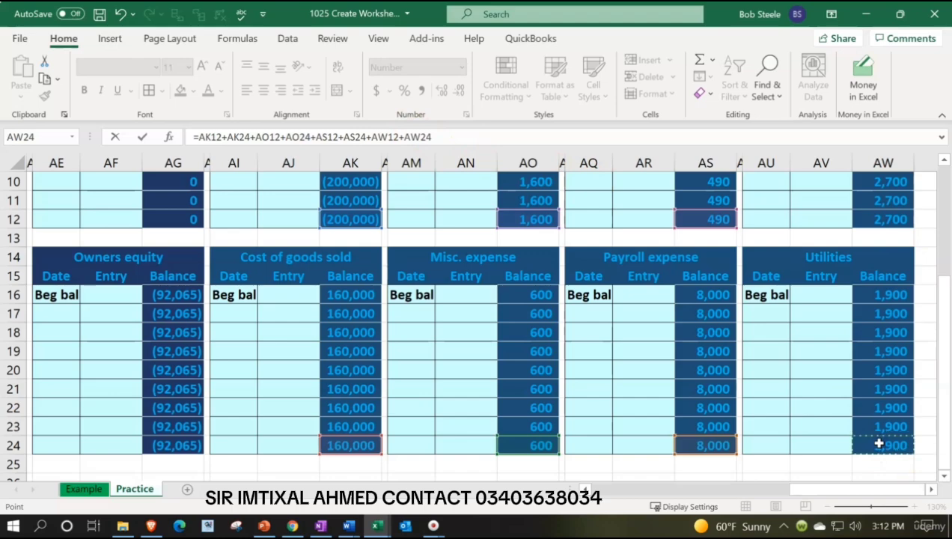
pyautogui.press('Return')
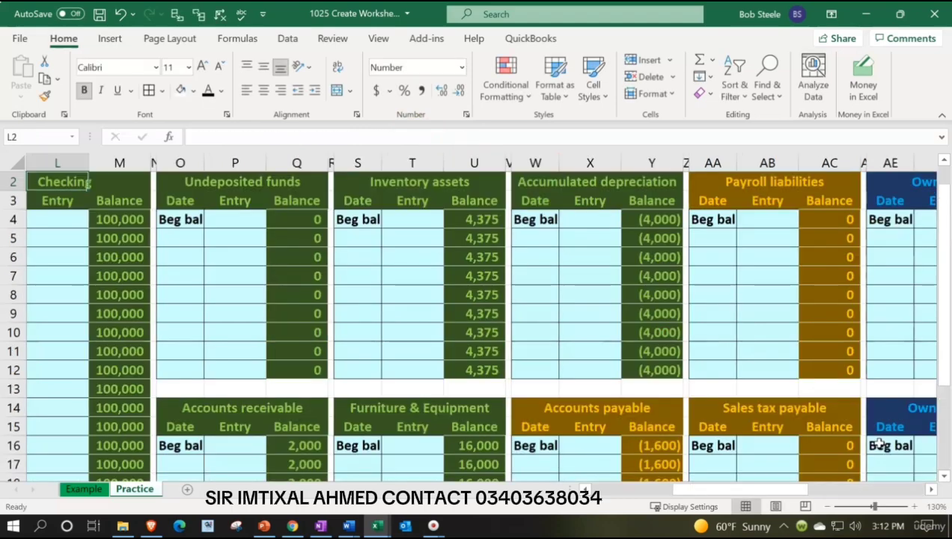
# Compare the L1 result with the ending trial balance net income in cell I24
pyautogui.press('Up')
pyautogui.press('Left')
pyautogui.press('Left')
pyautogui.press('Left')
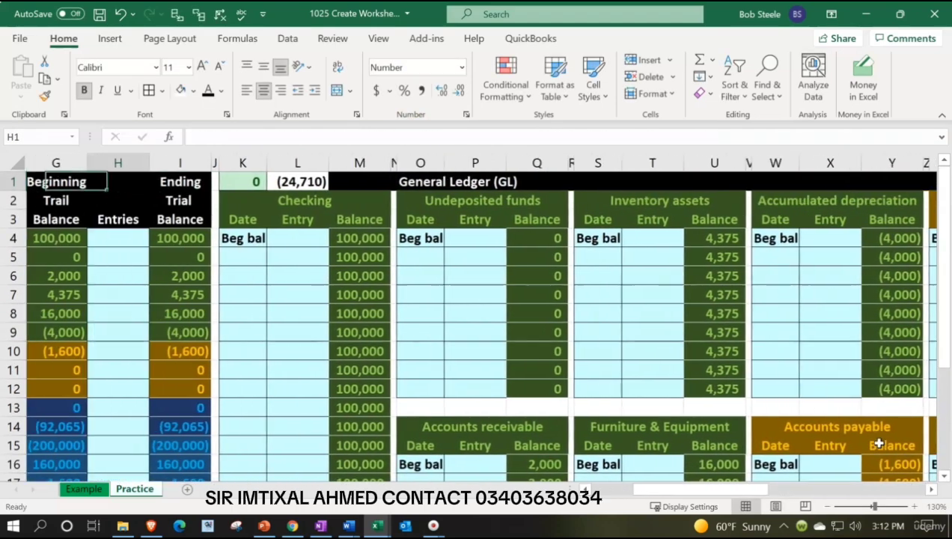
pyautogui.press('Right')
pyautogui.press('Right')
pyautogui.press('Right')
pyautogui.press('Left')
pyautogui.press('Left')
pyautogui.press('Left')
pyautogui.press('Left')
pyautogui.press('Left')
pyautogui.press('Left')
pyautogui.press('Left')
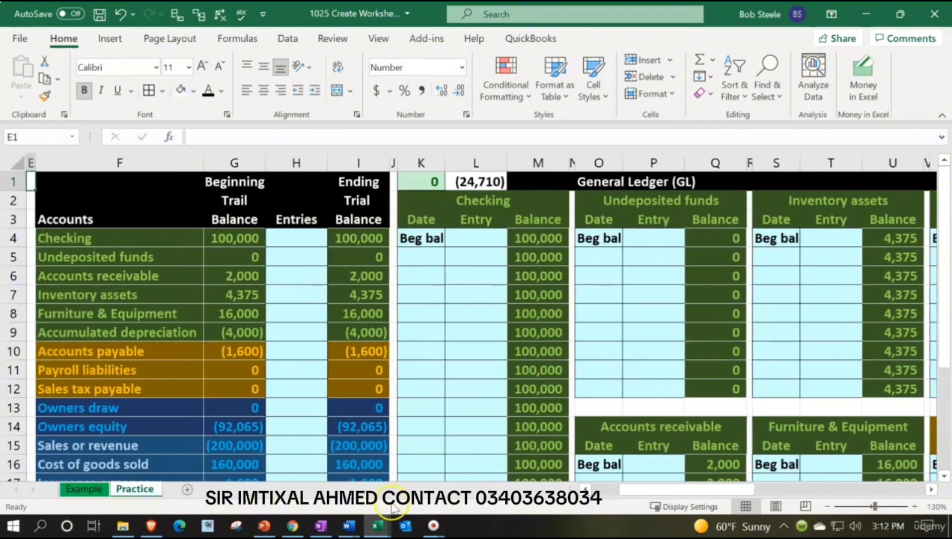
pyautogui.scroll(-3, 272, 419)
pyautogui.click(358, 446)
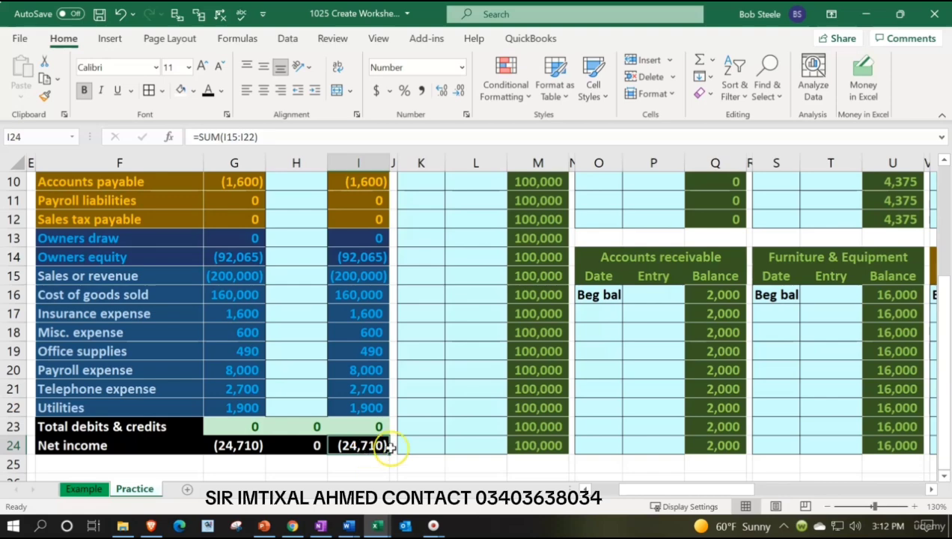
pyautogui.scroll(3, 389, 446)
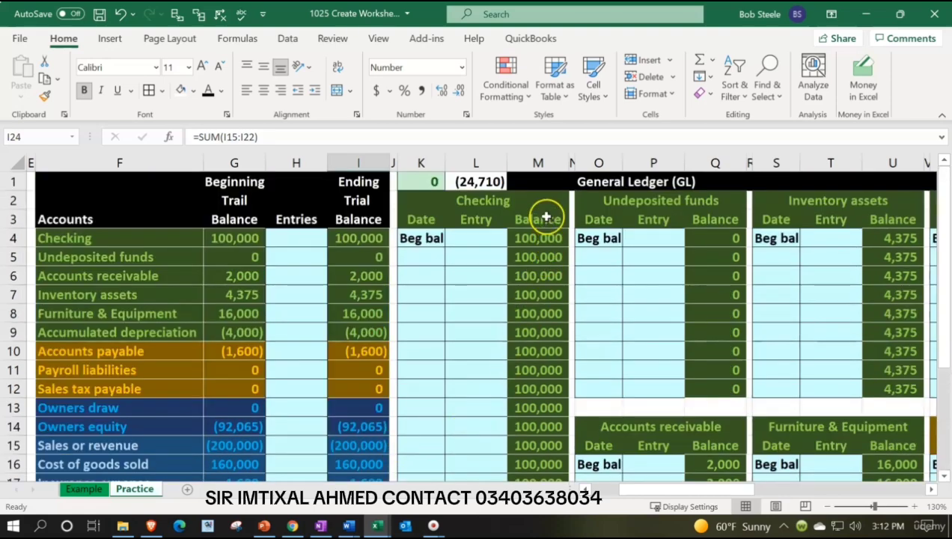
# Copy the formatting of cell L1 onto cell M1
pyautogui.click(472, 182)
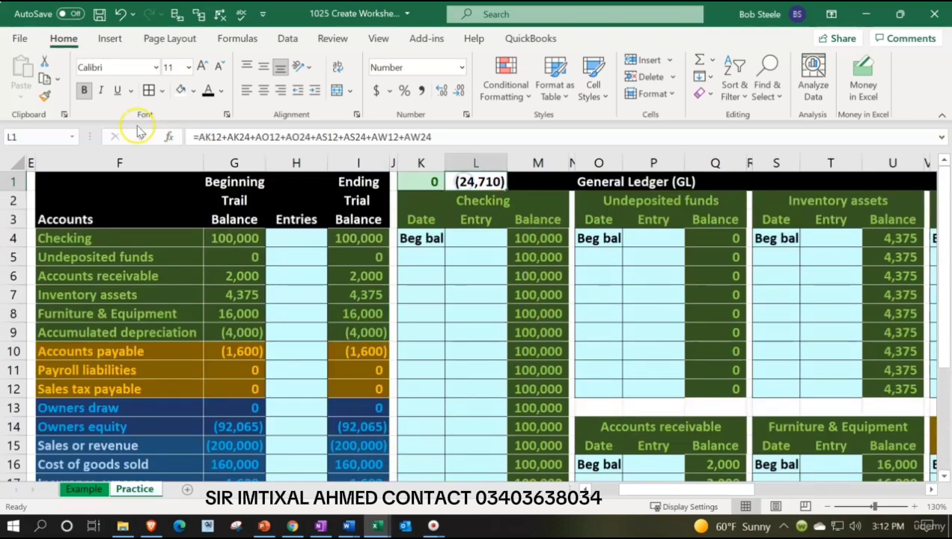
pyautogui.click(45, 95)
pyautogui.click(529, 179)
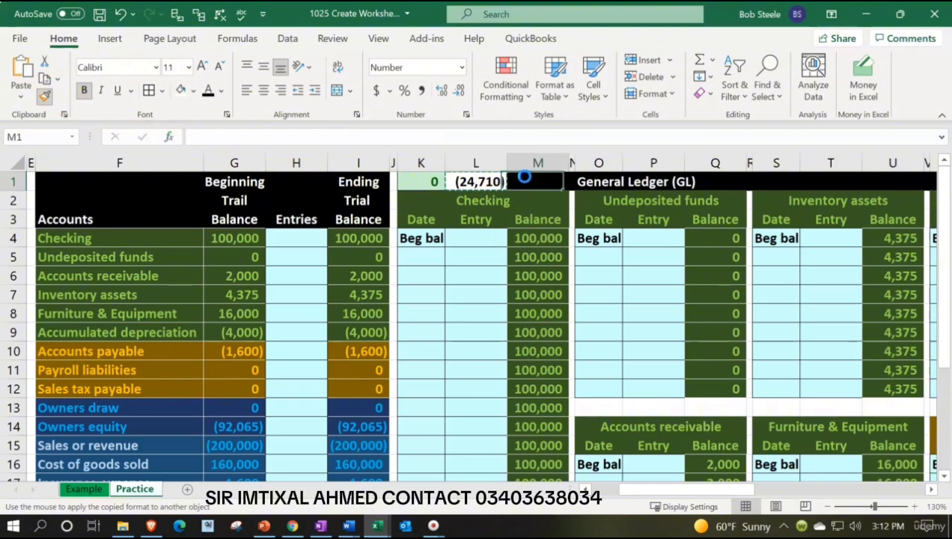
# Enter the formula =L1-I24 in cell M1 to check ledger net income against the trial balance
pyautogui.write('=')
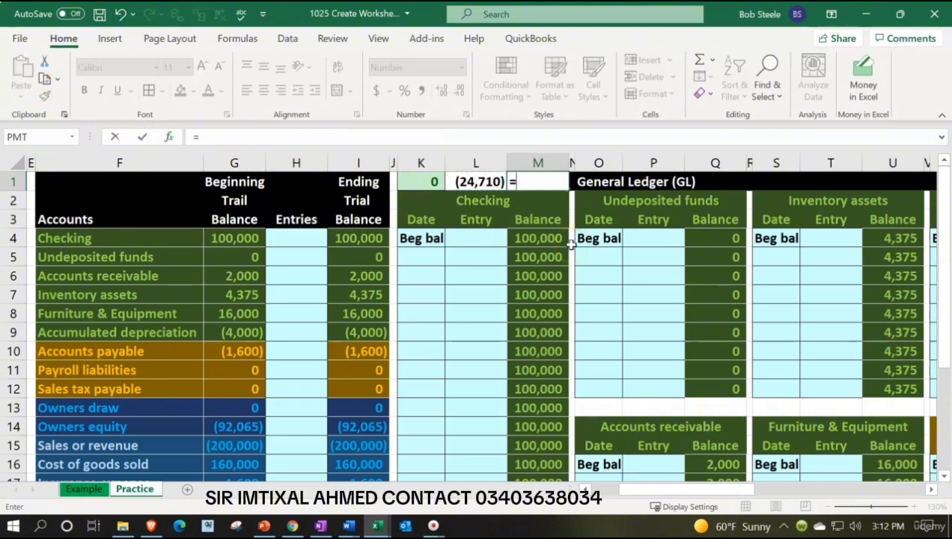
pyautogui.press('Left')
pyautogui.write('-')
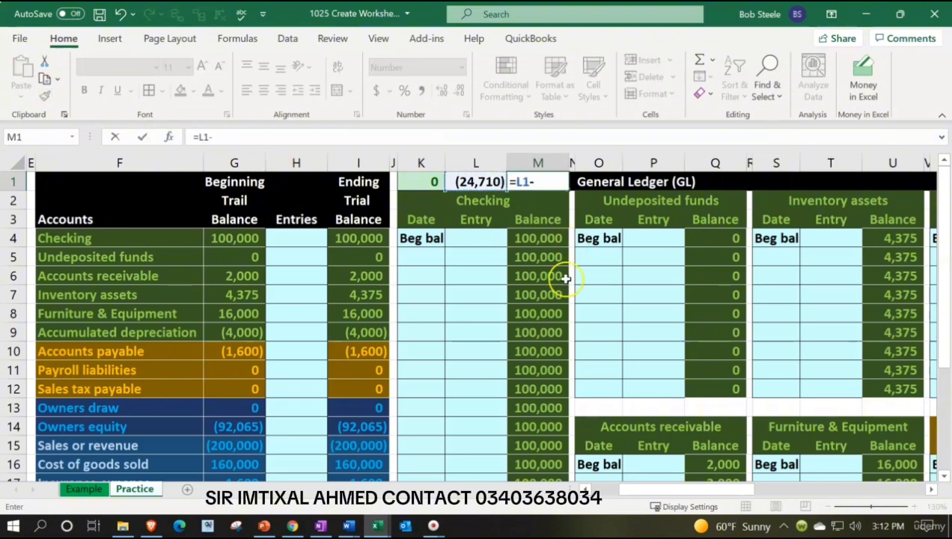
pyautogui.scroll(-2, 445, 386)
pyautogui.scroll(-2, 445, 387)
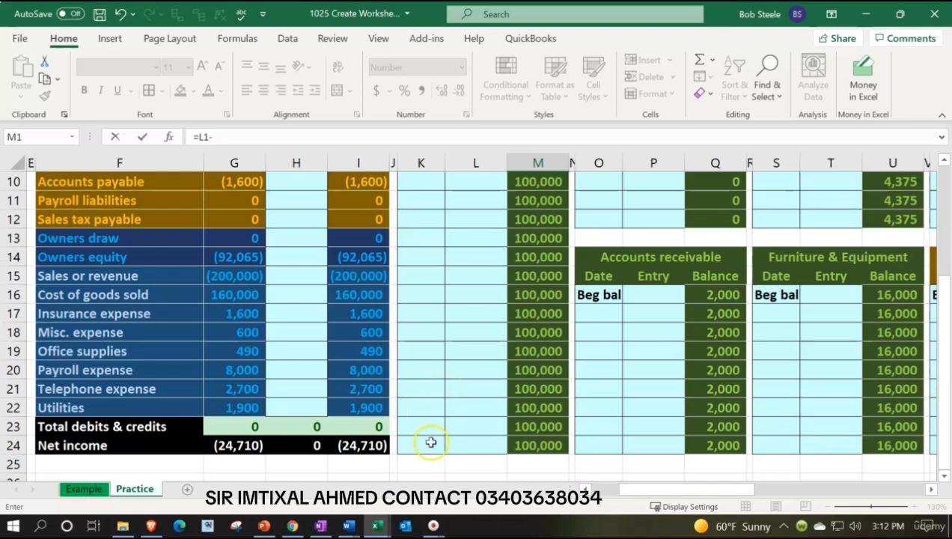
pyautogui.click(377, 444)
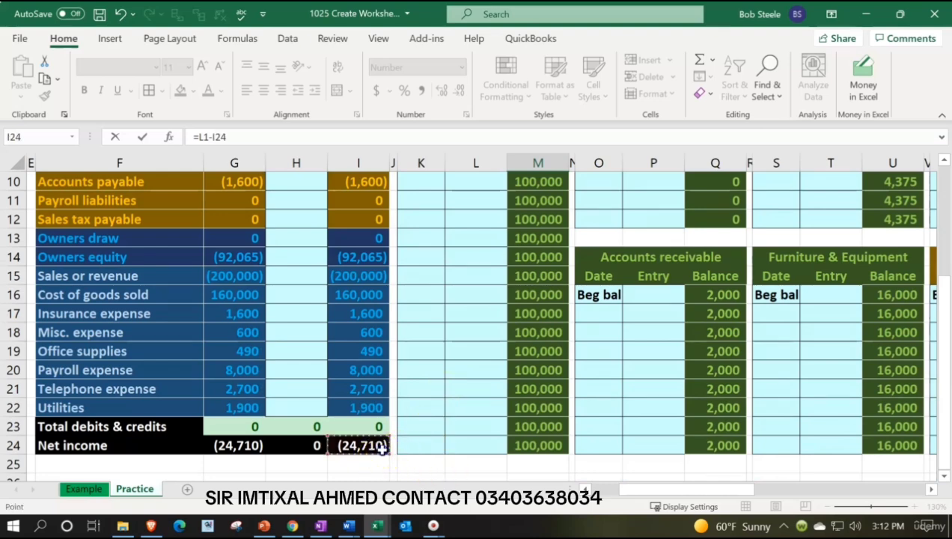
pyautogui.press('Return')
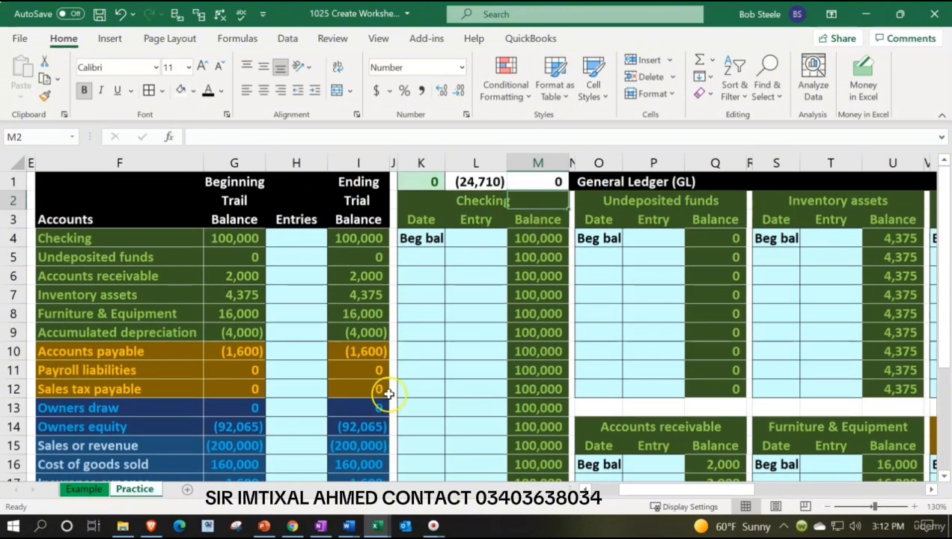
# Review the check formulas in M1 and K1 alongside the asset and liability ending balances in I4:I12
pyautogui.click(296, 446)
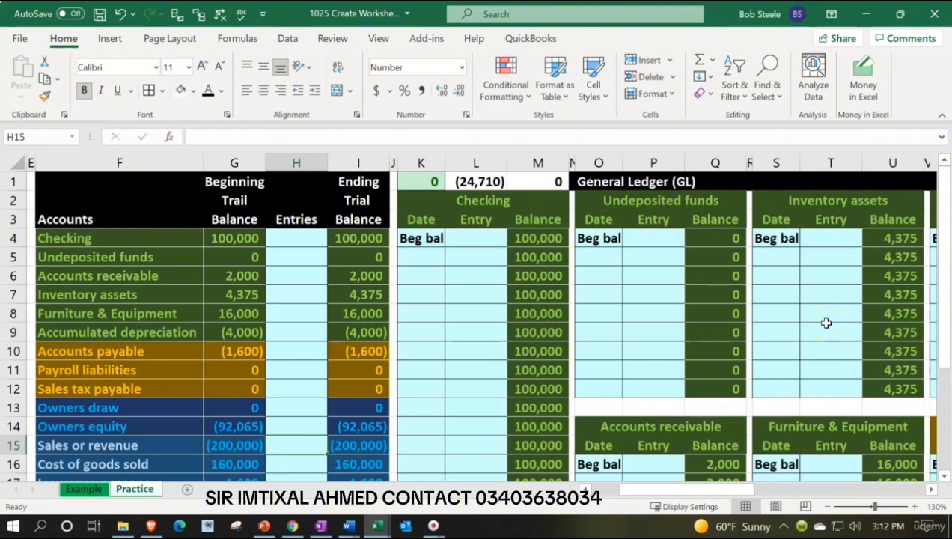
pyautogui.click(547, 186)
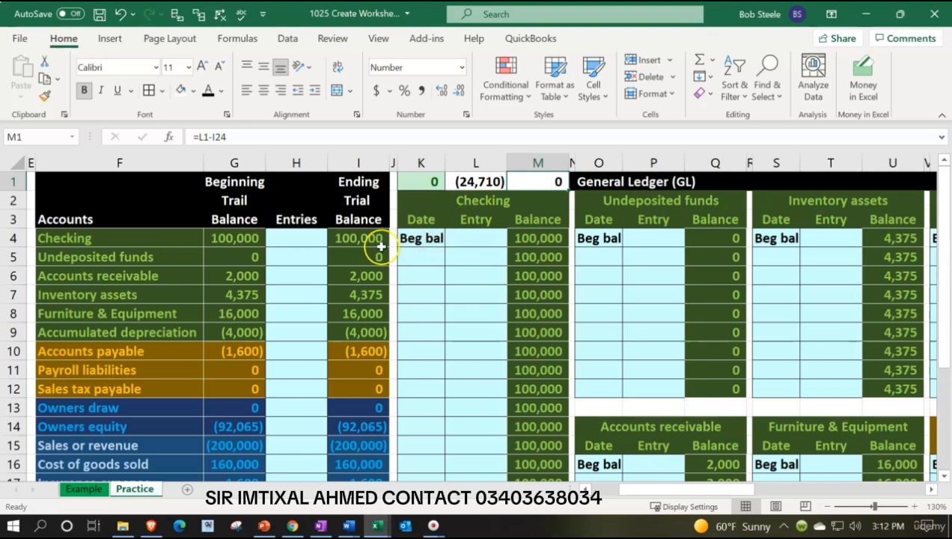
pyautogui.moveTo(365, 239); pyautogui.dragTo(374, 331)
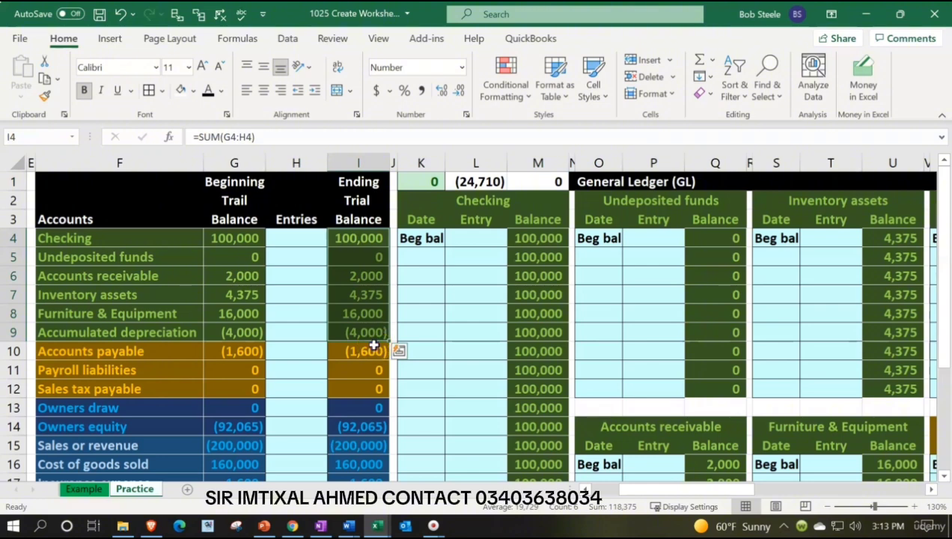
pyautogui.moveTo(374, 346); pyautogui.dragTo(374, 389)
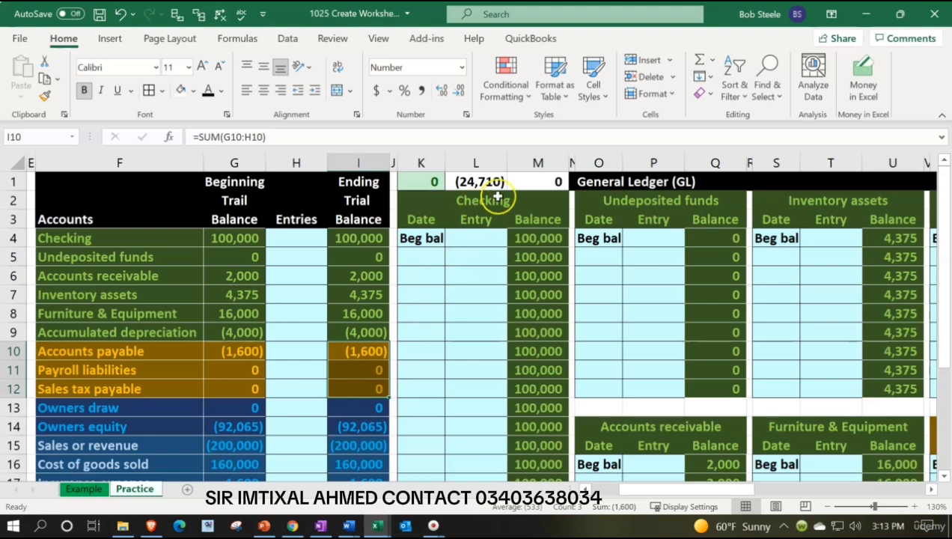
pyautogui.click(536, 181)
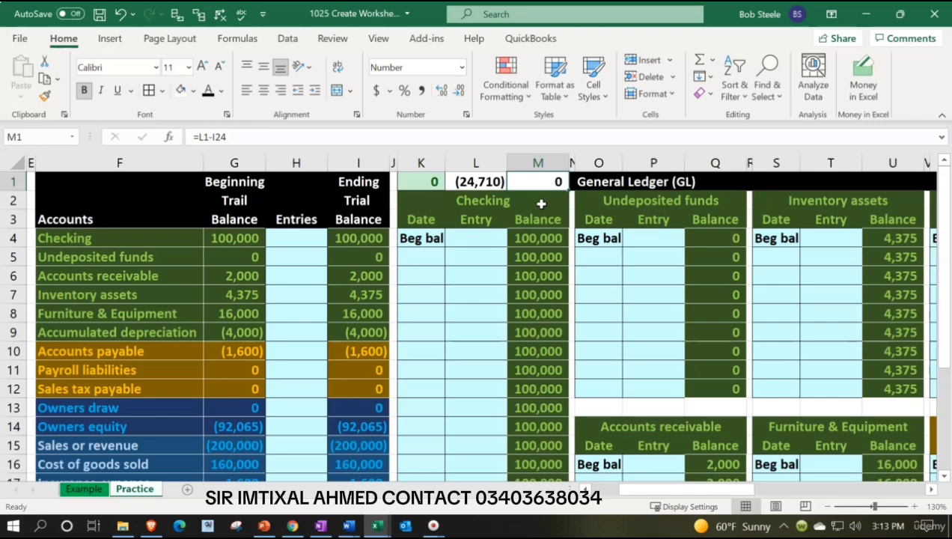
pyautogui.click(431, 181)
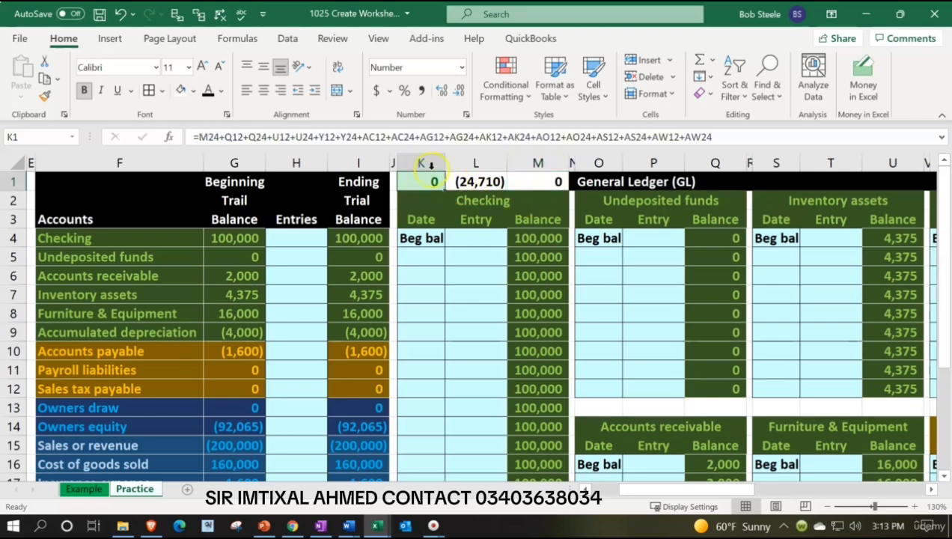
# Copy the formatting of cell K1, including its conditional colouring, onto check cell M1
pyautogui.scroll(-3, 333, 308)
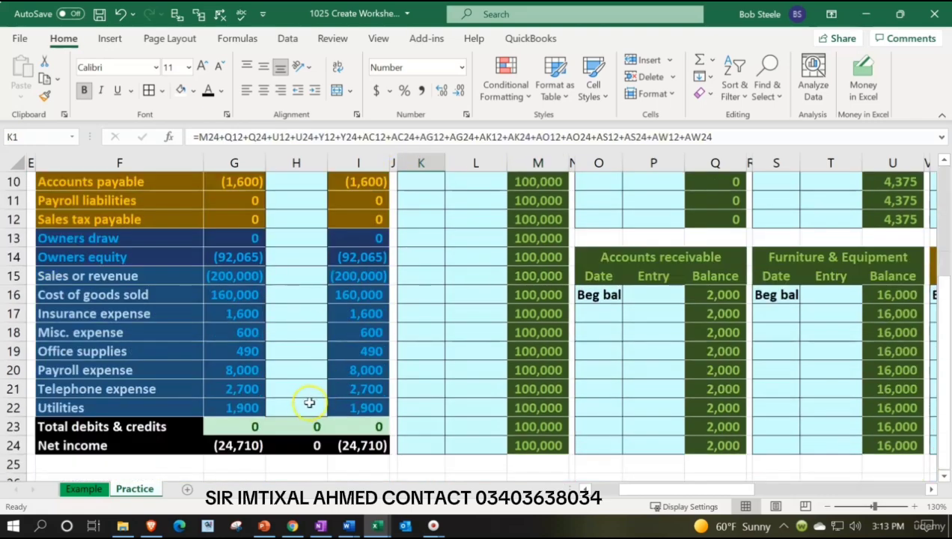
pyautogui.scroll(3, 325, 419)
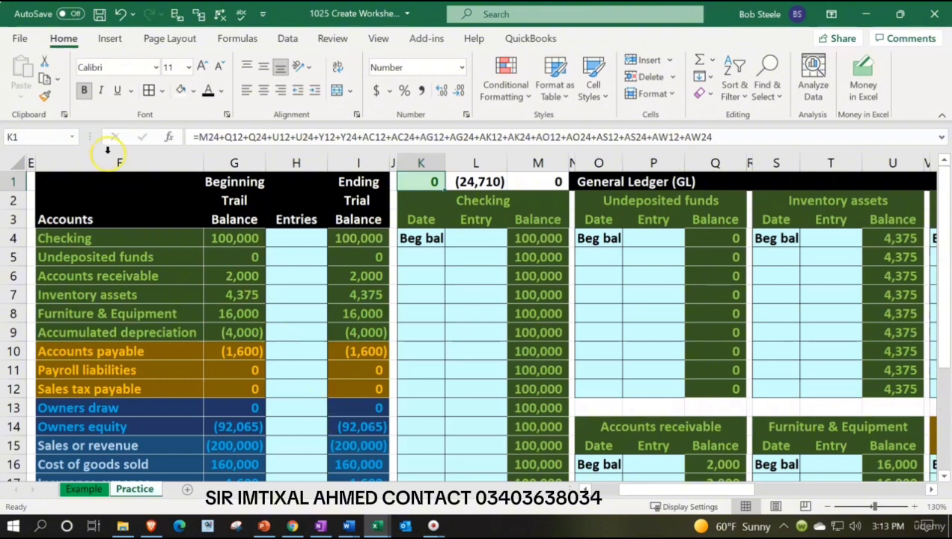
pyautogui.click(46, 98)
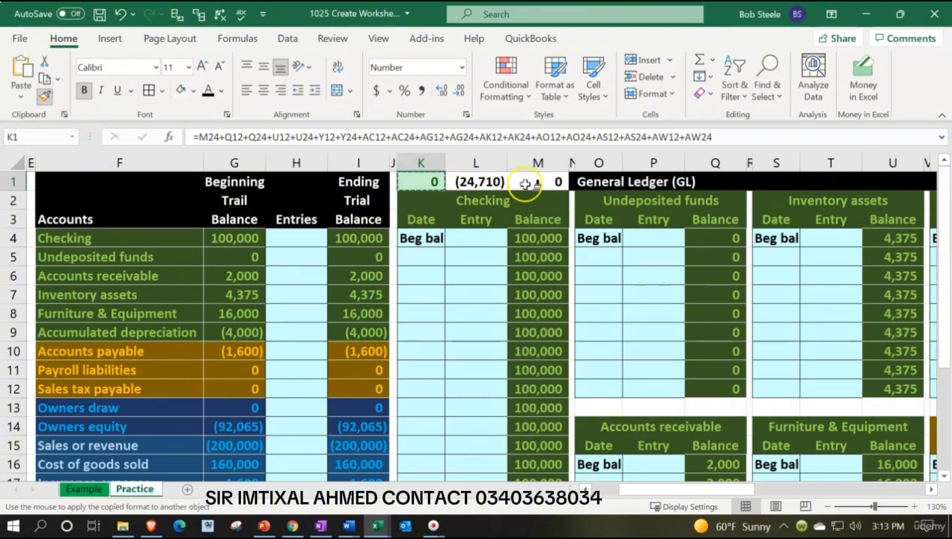
pyautogui.click(540, 180)
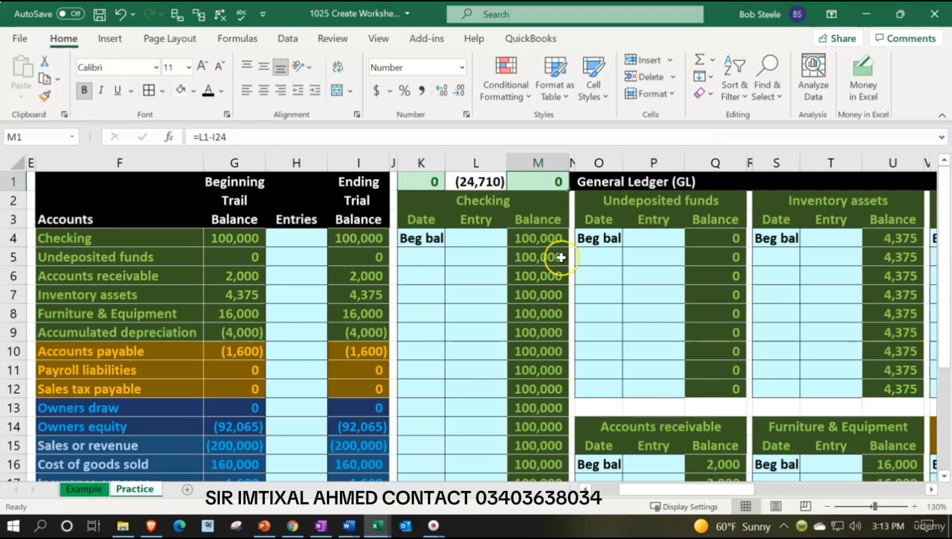
# Test the conditional formatting of M1 by entering -2, 2 and 0 in the cell
pyautogui.write('-1')
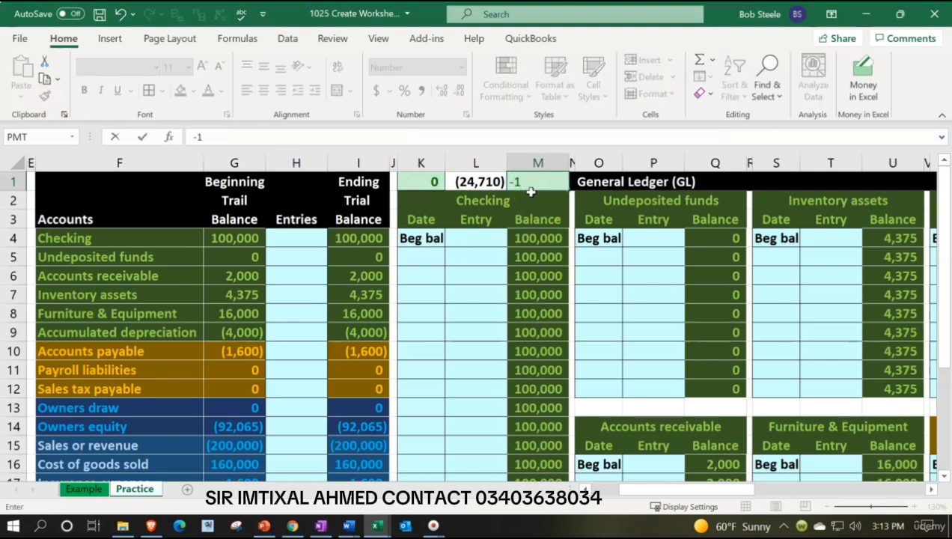
pyautogui.write('2')
pyautogui.hotkey('ctrl', 'Return')
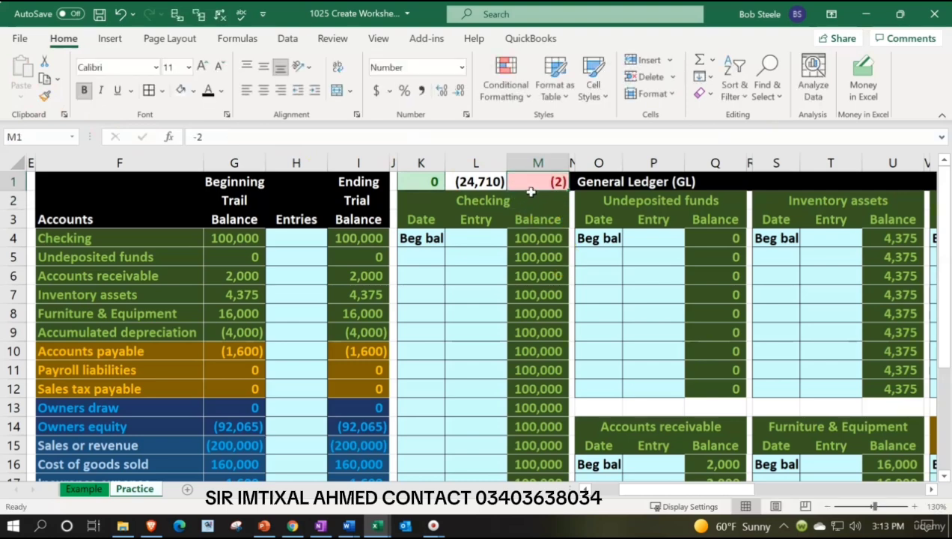
pyautogui.write('2')
pyautogui.press('Return')
pyautogui.press('Up')
pyautogui.write('0')
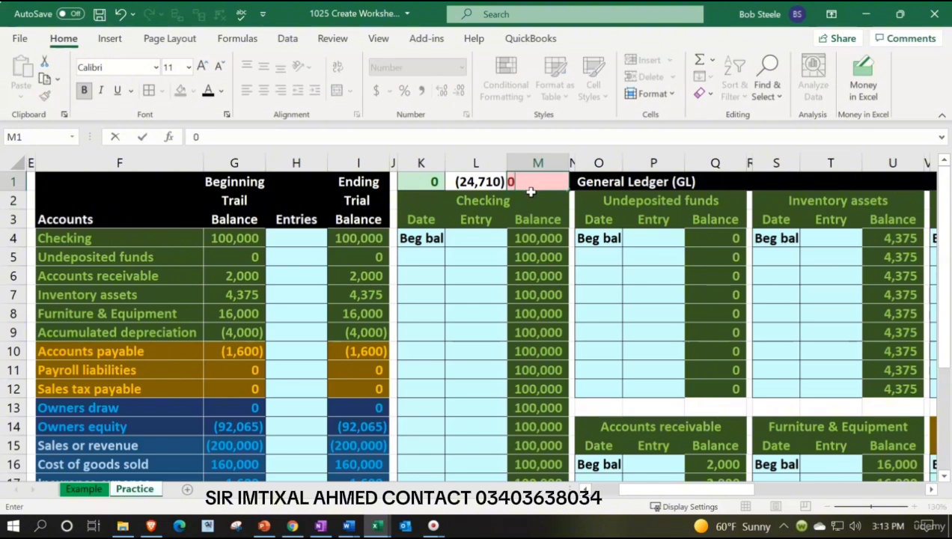
pyautogui.press('Return')
# Undo the test entries in M1 and restore its formula =L1-I24 with the formatting copied from K1
pyautogui.click(118, 15)
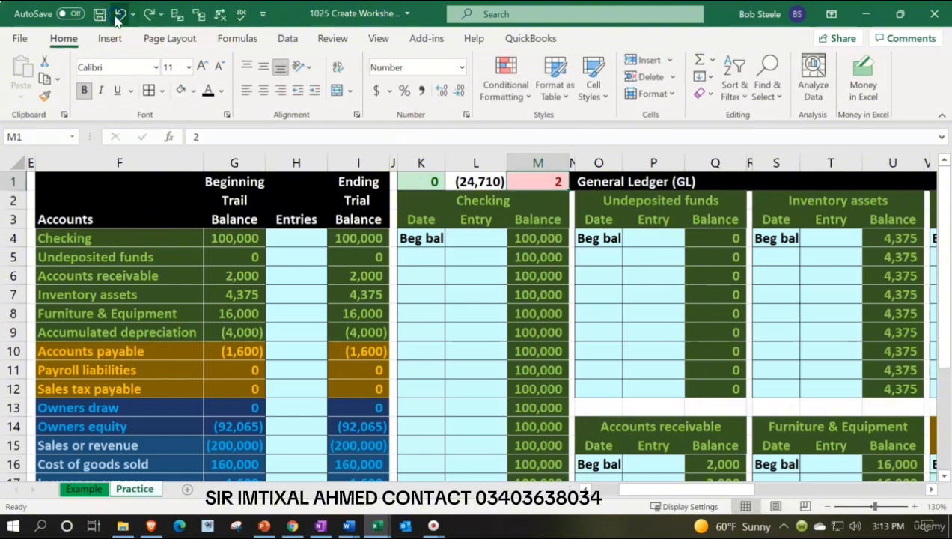
pyautogui.hotkey('ctrl', 'c')
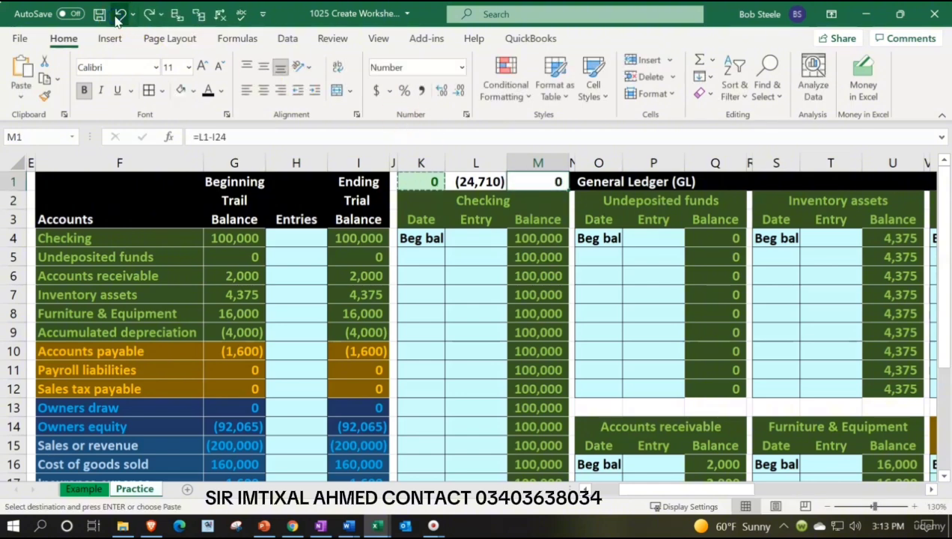
pyautogui.click(118, 14)
pyautogui.click(148, 15)
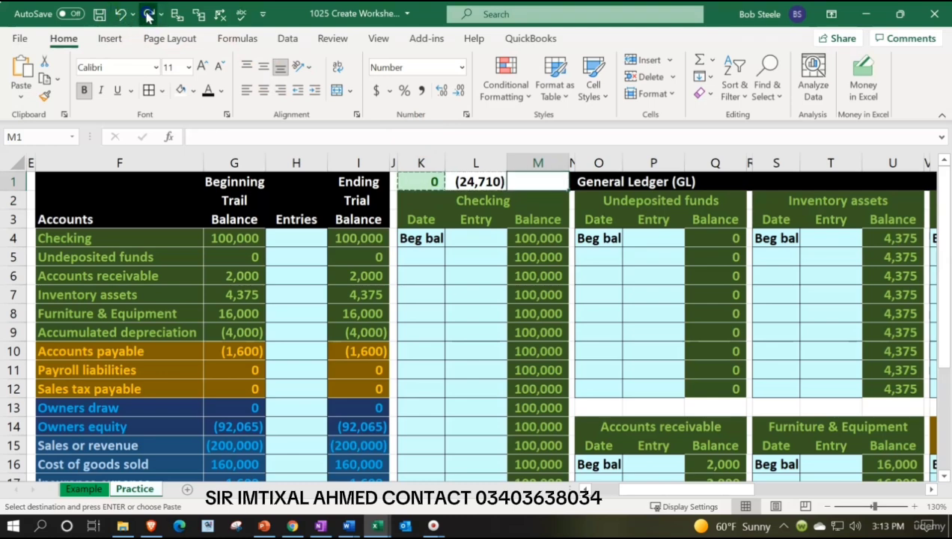
pyautogui.click(148, 15)
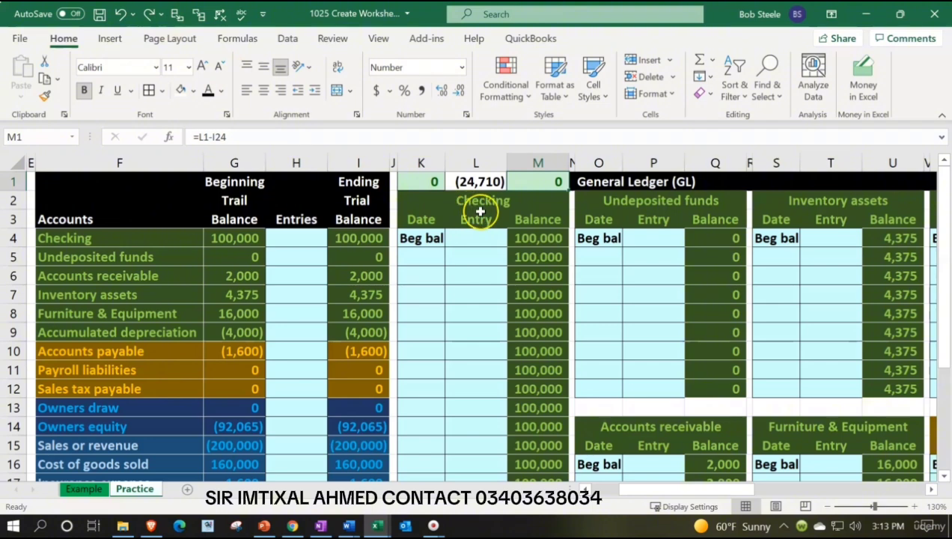
# Reapply the K1 formatting to cell M1 so both check cells match
pyautogui.click(434, 181)
pyautogui.click(45, 96)
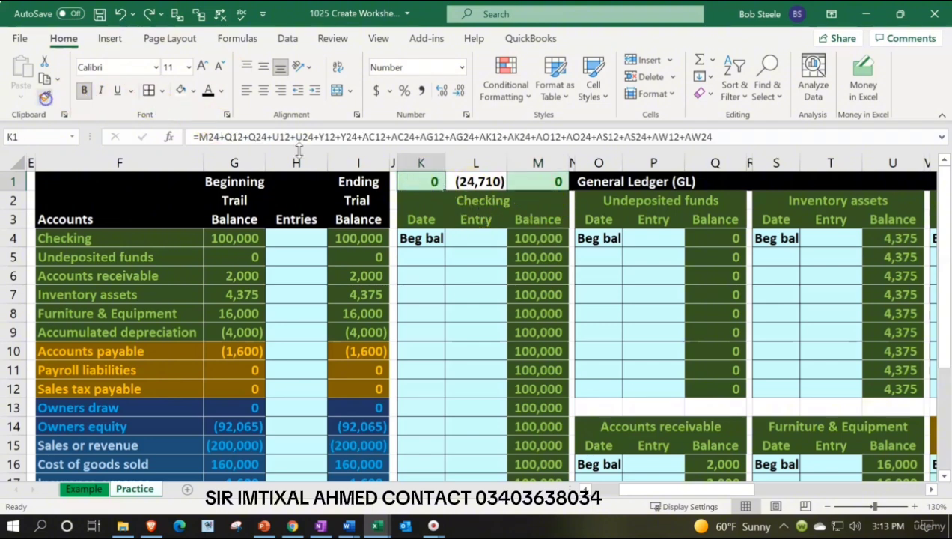
pyautogui.click(531, 181)
pyautogui.click(517, 239)
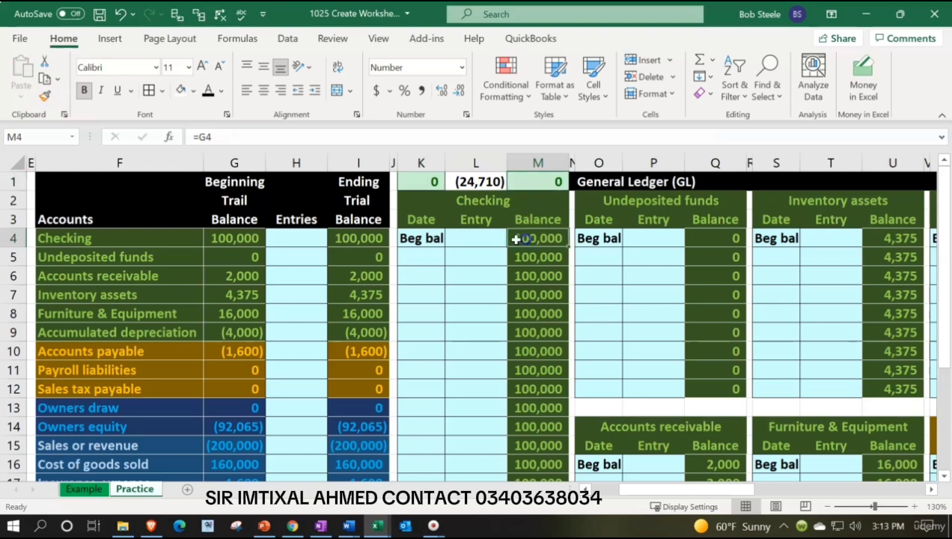
# Format the ledger net income cell L1 with a black fill and white font
pyautogui.click(479, 182)
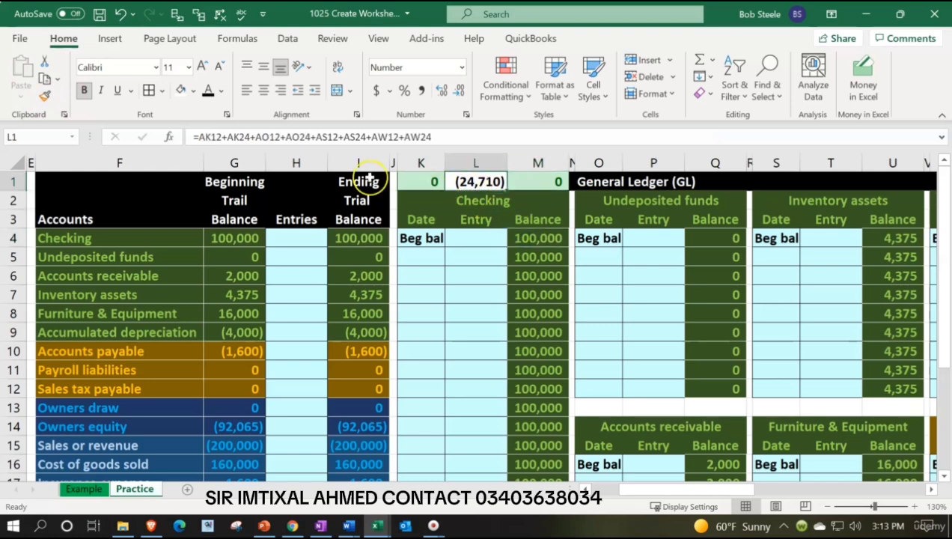
pyautogui.click(193, 91)
pyautogui.click(193, 129)
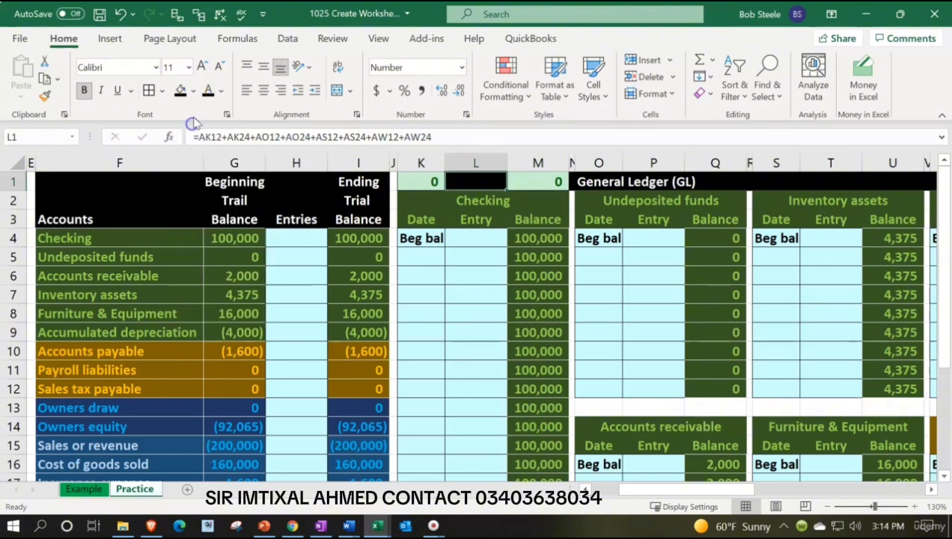
pyautogui.click(221, 90)
pyautogui.click(209, 149)
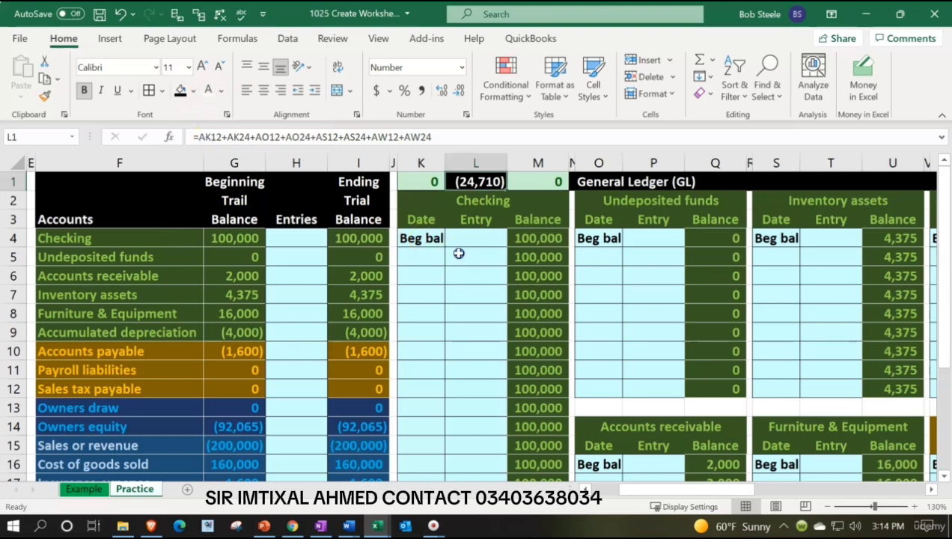
# Review the check formulas in K1 and M1 and the neighbouring ledger accounts
pyautogui.click(425, 182)
pyautogui.click(520, 182)
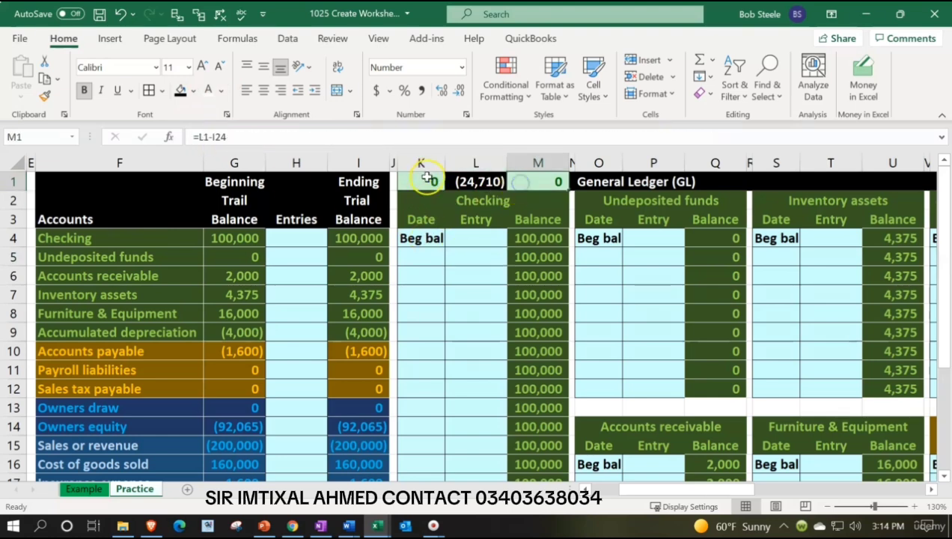
pyautogui.click(429, 179)
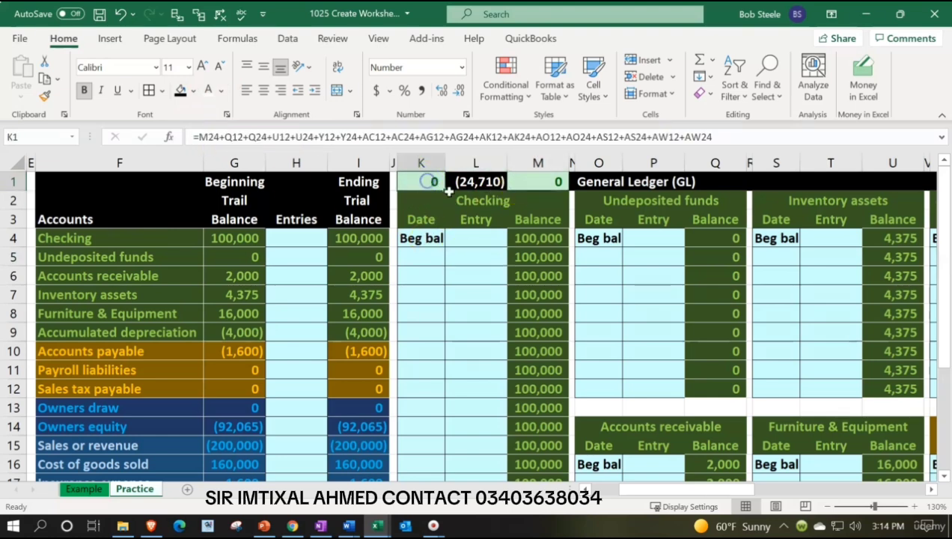
pyautogui.click(528, 184)
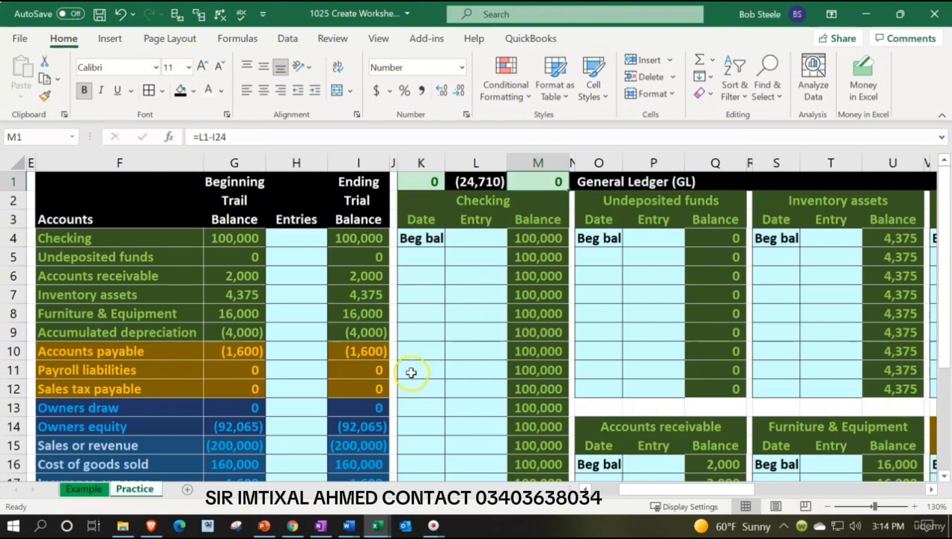
pyautogui.click(591, 250)
pyautogui.press('Right')
pyautogui.press('Right')
pyautogui.press('Right')
pyautogui.press('Right')
pyautogui.press('Right')
pyautogui.press('Right')
pyautogui.press('Right')
pyautogui.press('Right')
pyautogui.press('Right')
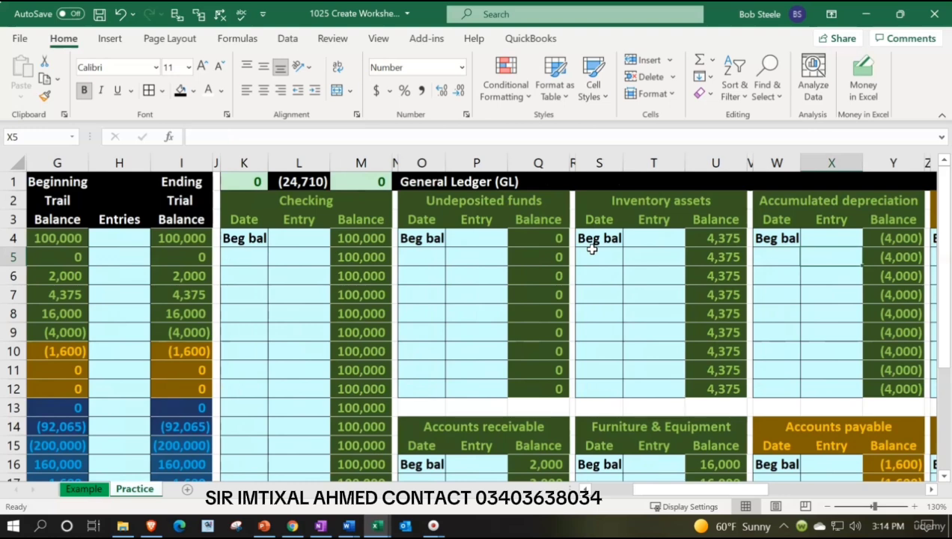
# Try merging and centering the General Ledger (GL) heading across O1:Q1, and undo the merge
pyautogui.click(420, 180)
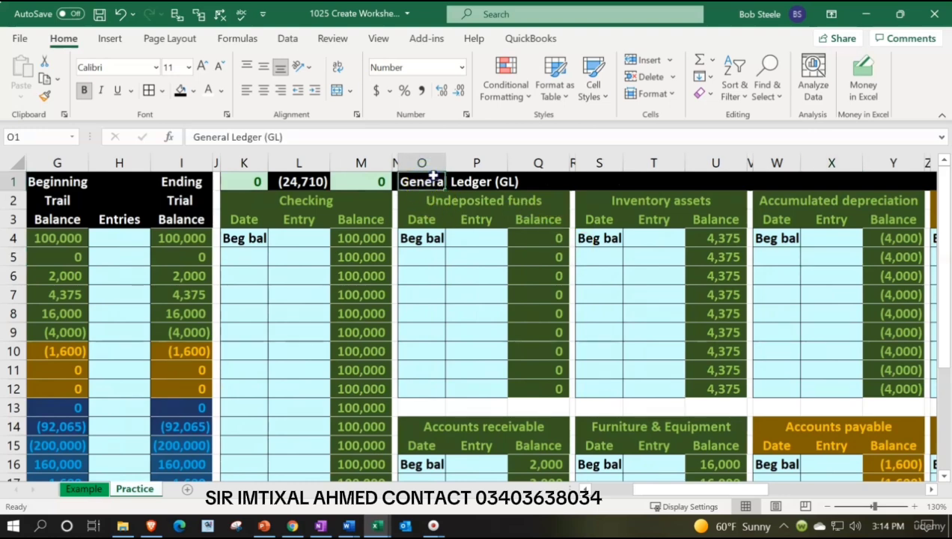
pyautogui.moveTo(432, 177); pyautogui.dragTo(529, 178)
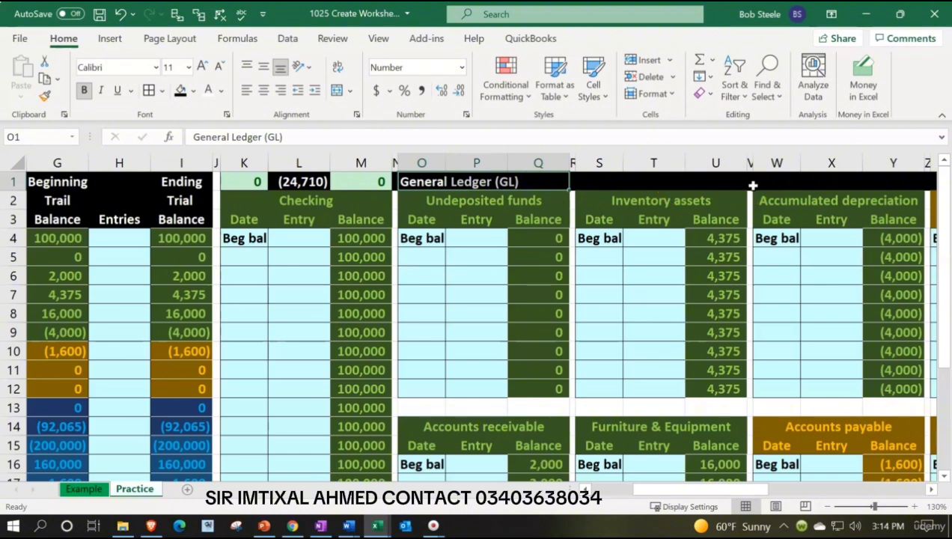
pyautogui.moveTo(417, 180); pyautogui.dragTo(515, 185)
pyautogui.click(660, 185)
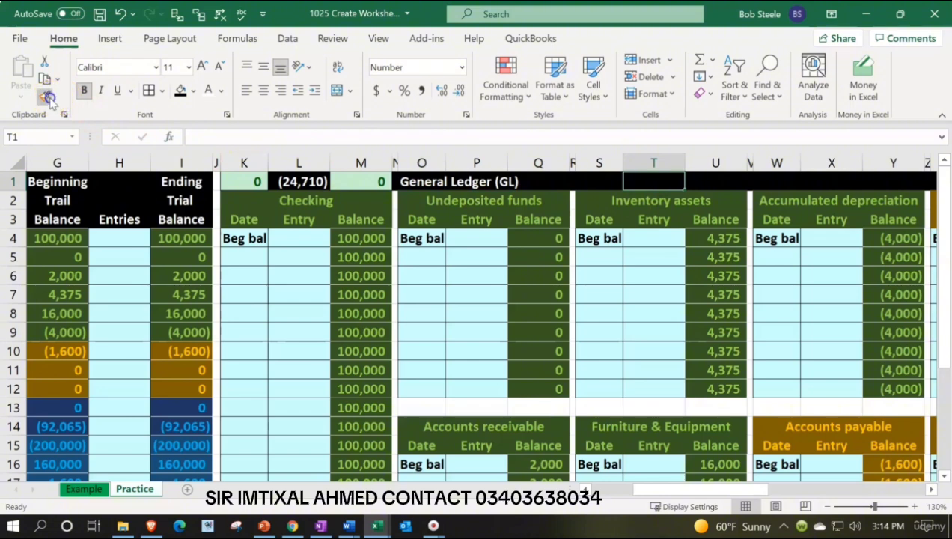
pyautogui.click(402, 183)
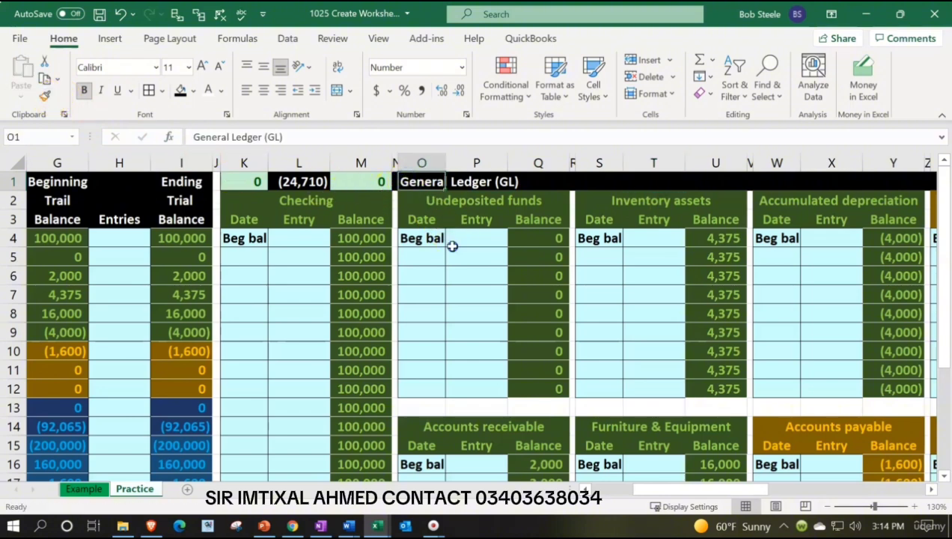
pyautogui.moveTo(419, 185); pyautogui.dragTo(523, 185)
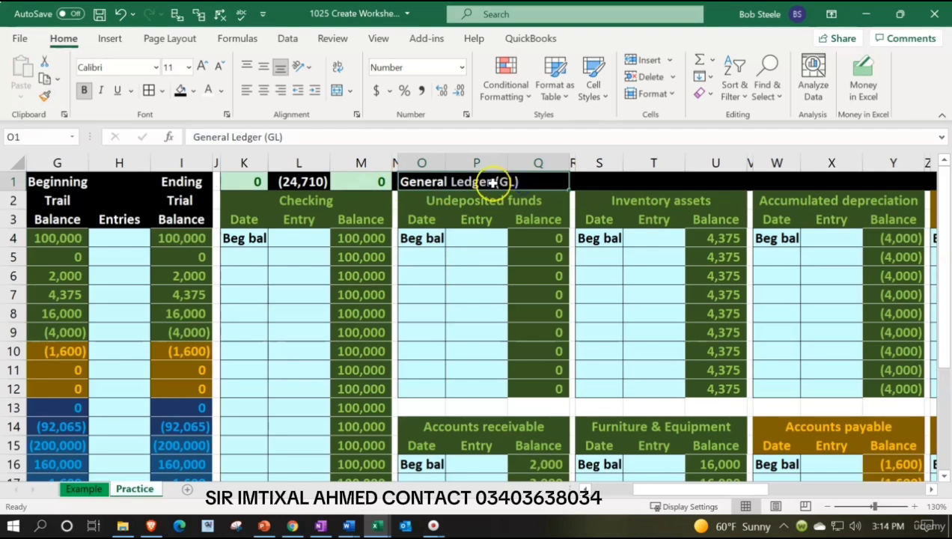
pyautogui.click(338, 91)
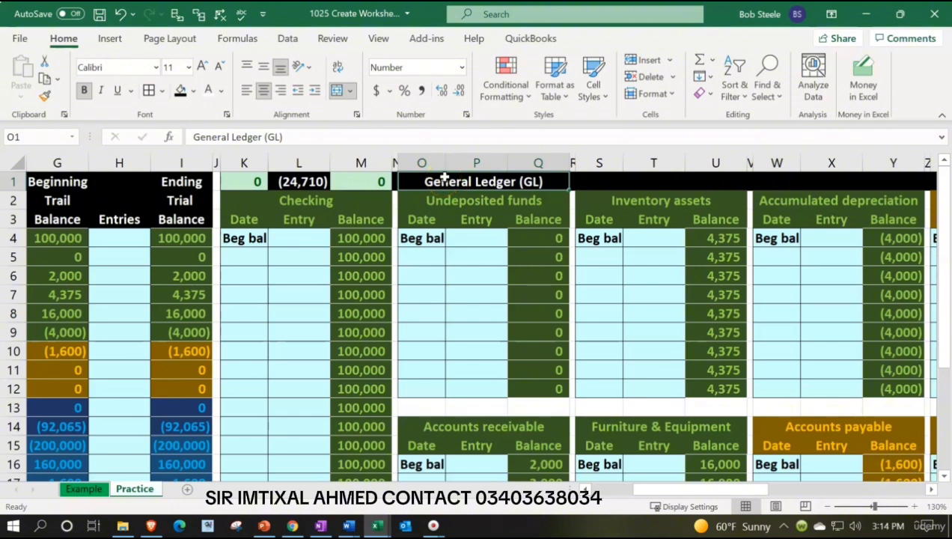
pyautogui.click(120, 14)
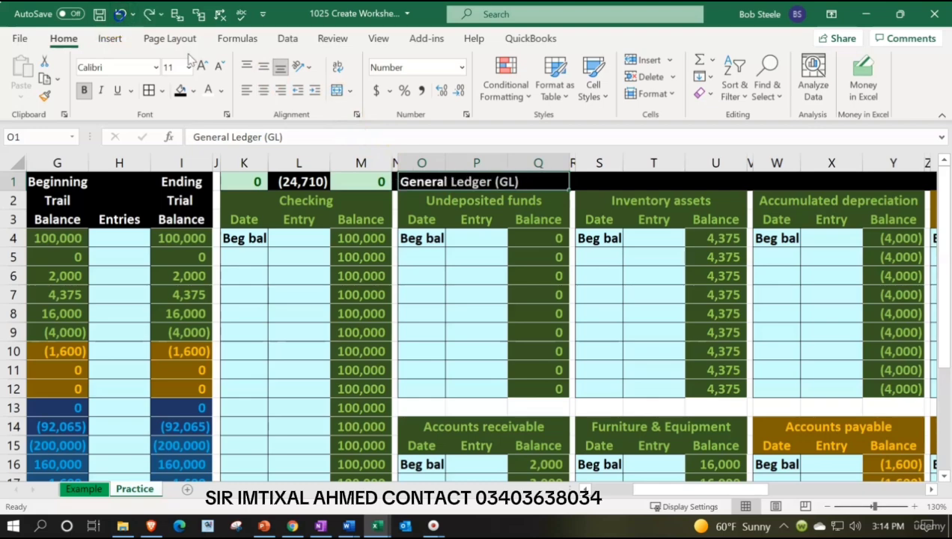
# Set the horizontal alignment of the General Ledger (GL) heading in O1:Q1 to Center Across Selection
pyautogui.rightClick(428, 181)
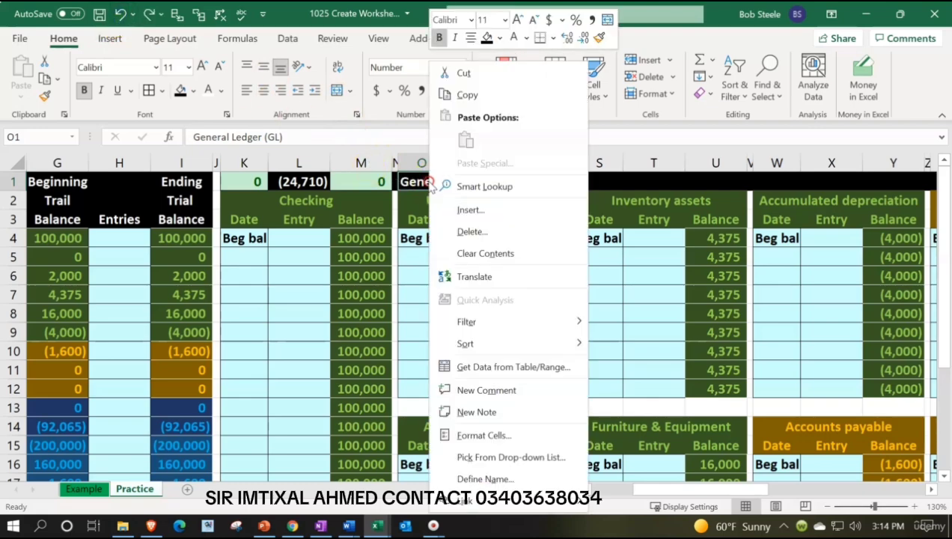
pyautogui.click(485, 437)
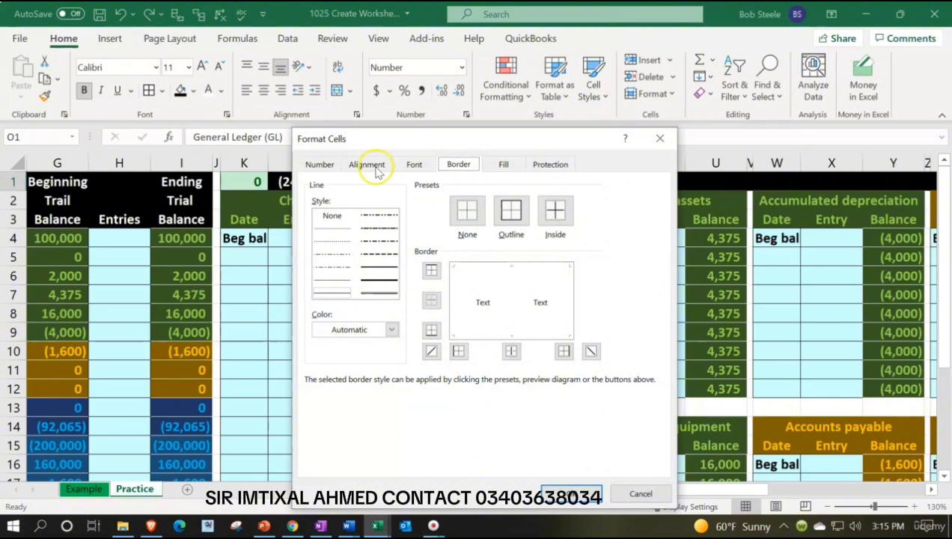
pyautogui.click(372, 165)
pyautogui.click(407, 217)
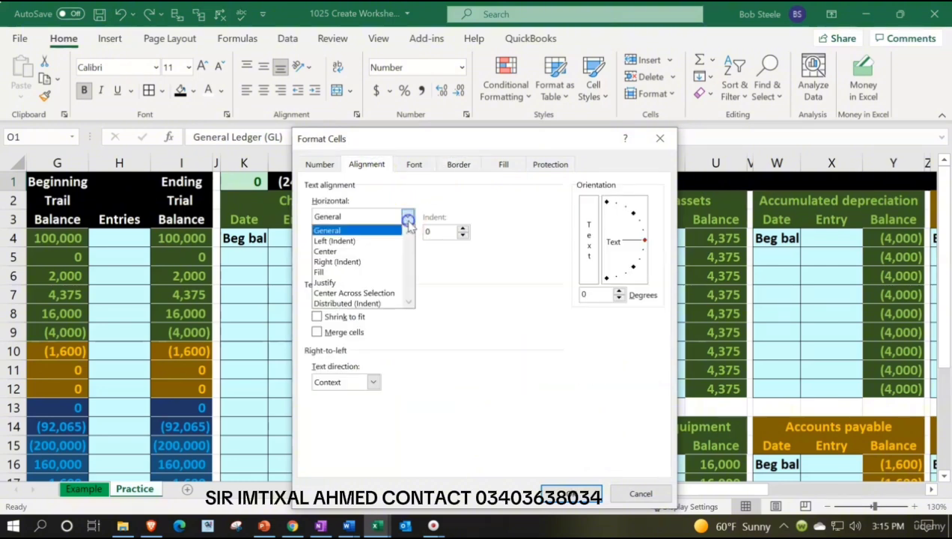
pyautogui.click(392, 295)
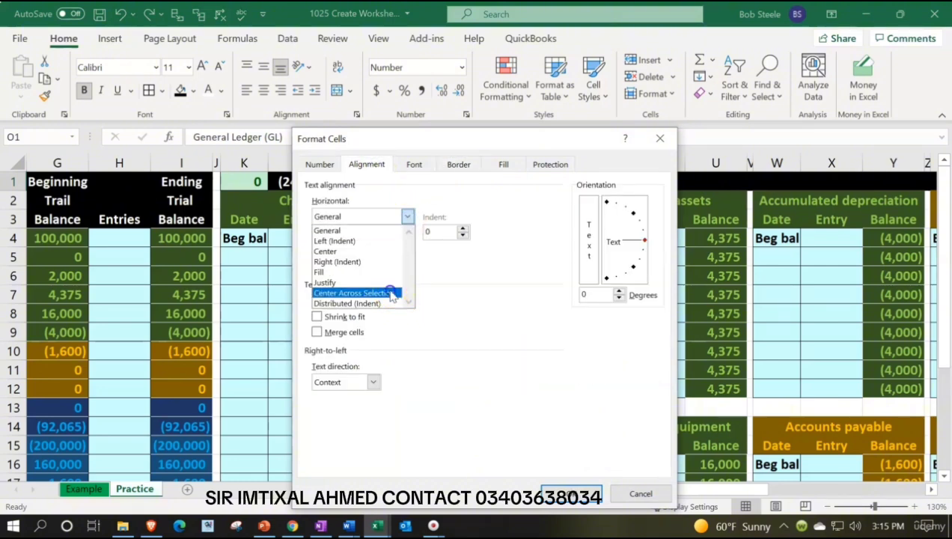
pyautogui.click(554, 491)
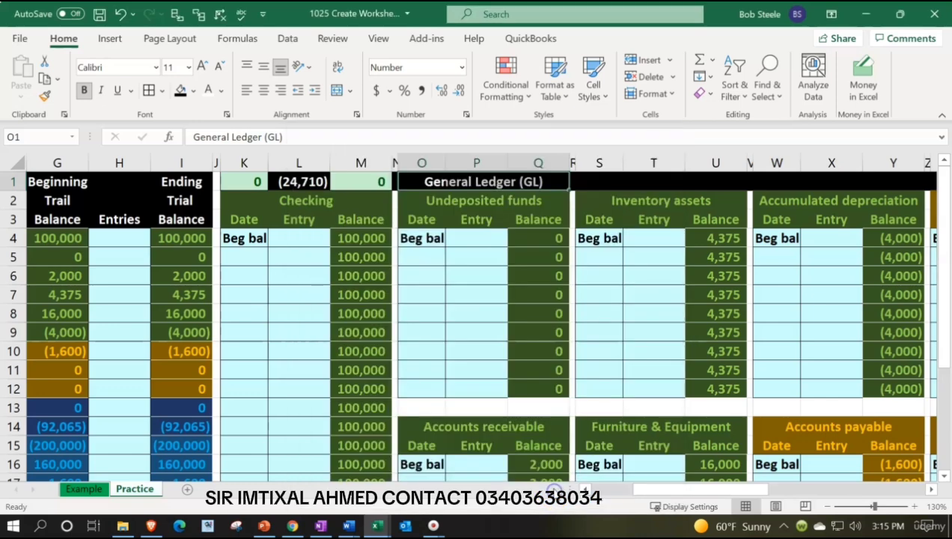
# Repeat the General Ledger (GL) heading above Inventory assets by entering =O1 in cell S1
pyautogui.click(423, 181)
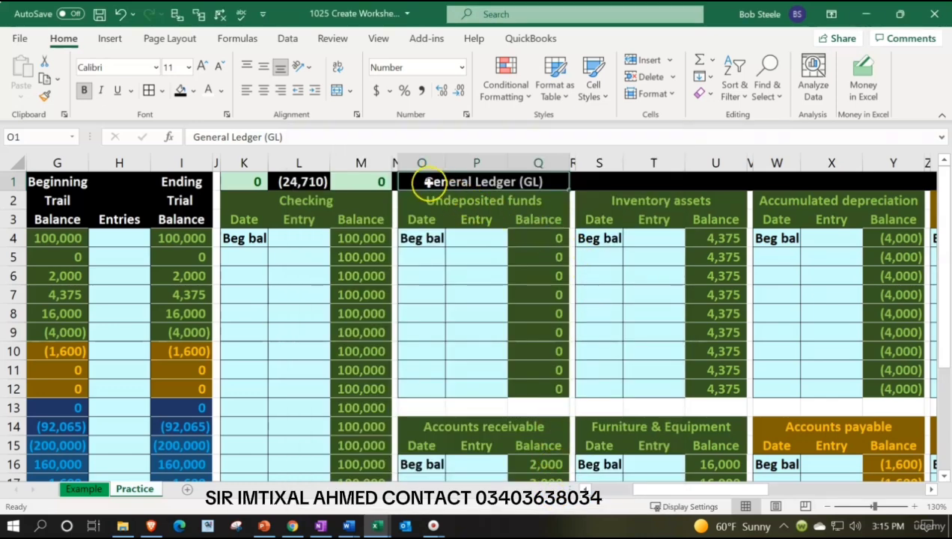
pyautogui.hotkey('ctrl', 'c')
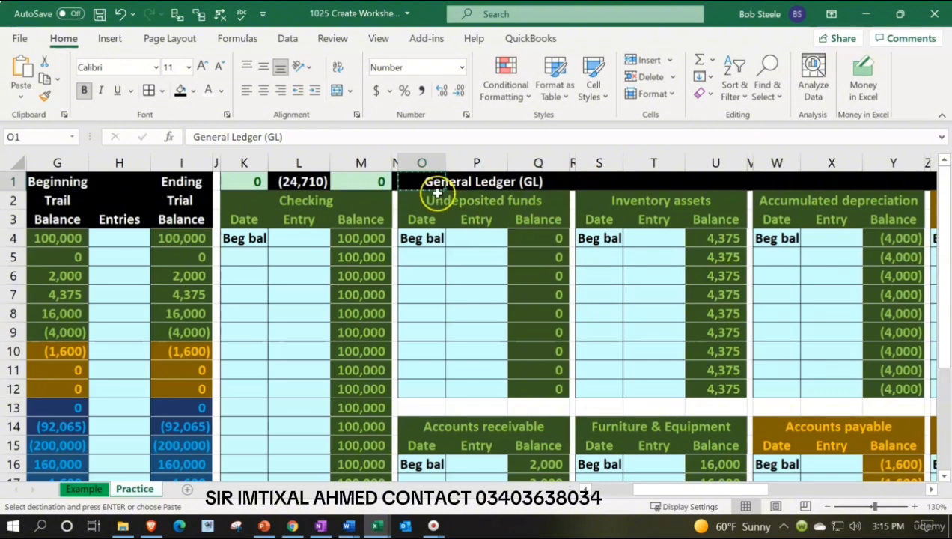
pyautogui.click(599, 182)
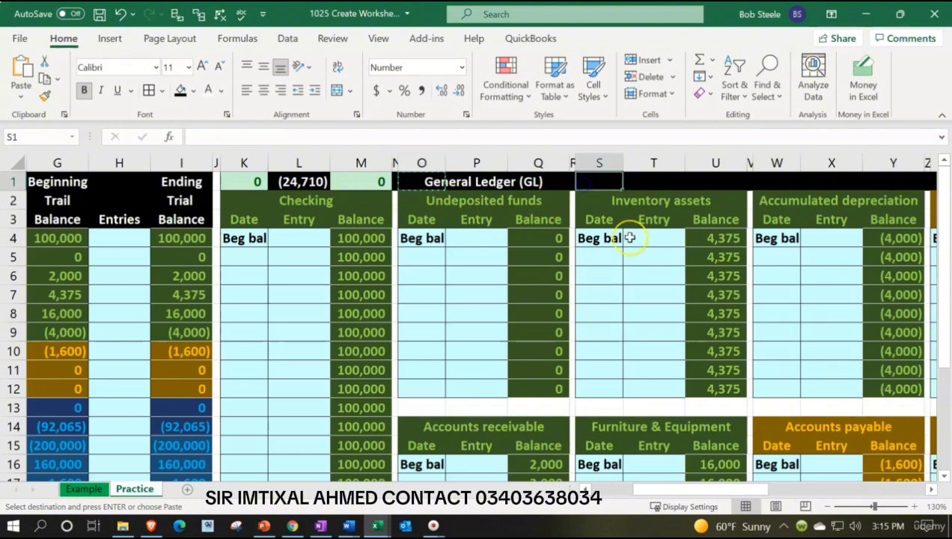
pyautogui.write('=')
pyautogui.press('Left')
pyautogui.press('Left')
pyautogui.press('Left')
pyautogui.press('Left')
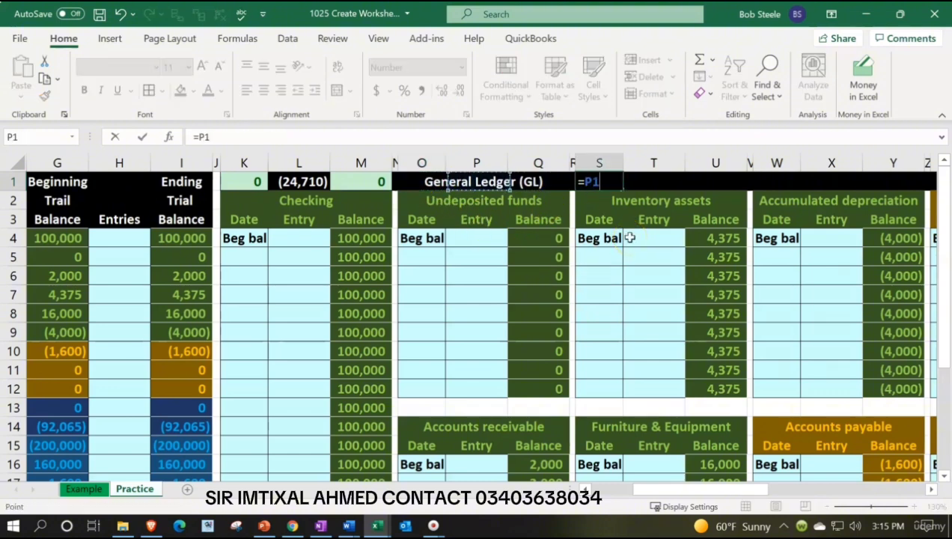
pyautogui.click(436, 188)
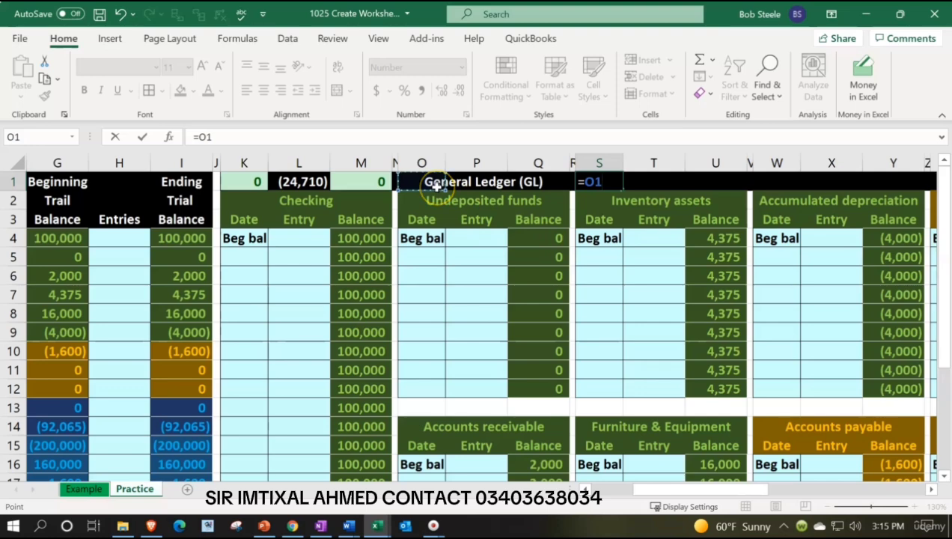
pyautogui.hotkey('ctrl', 'Return')
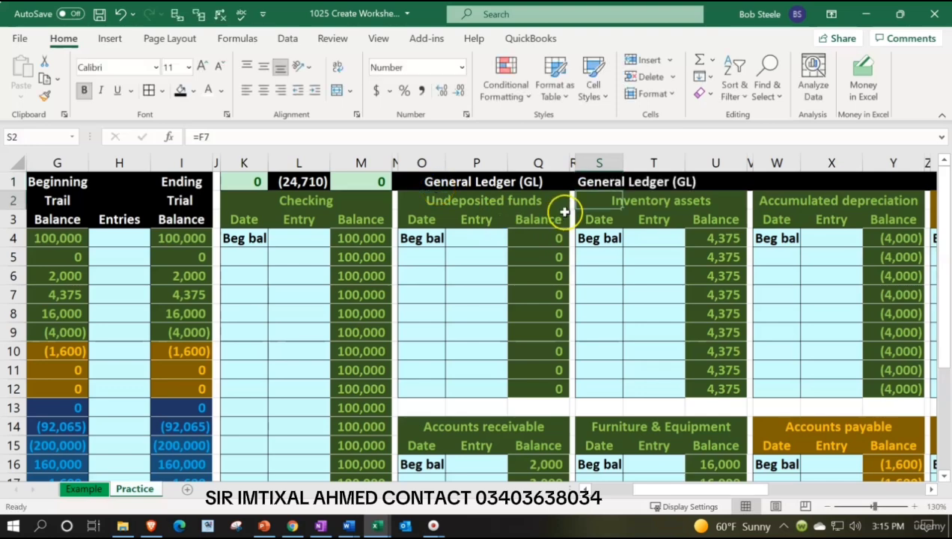
# Set the horizontal alignment of the heading in S1:Y1 to Center Across Selection
pyautogui.moveTo(598, 184); pyautogui.dragTo(879, 181)
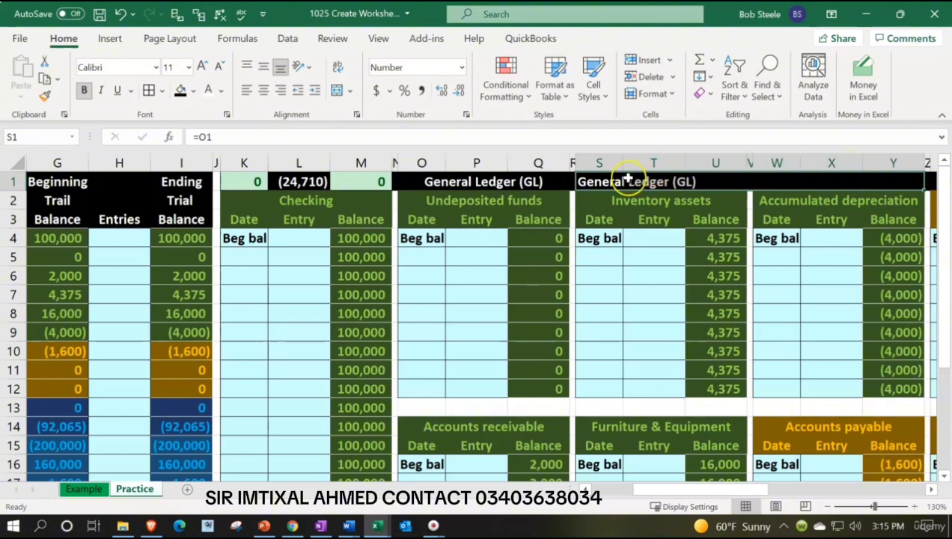
pyautogui.rightClick(605, 182)
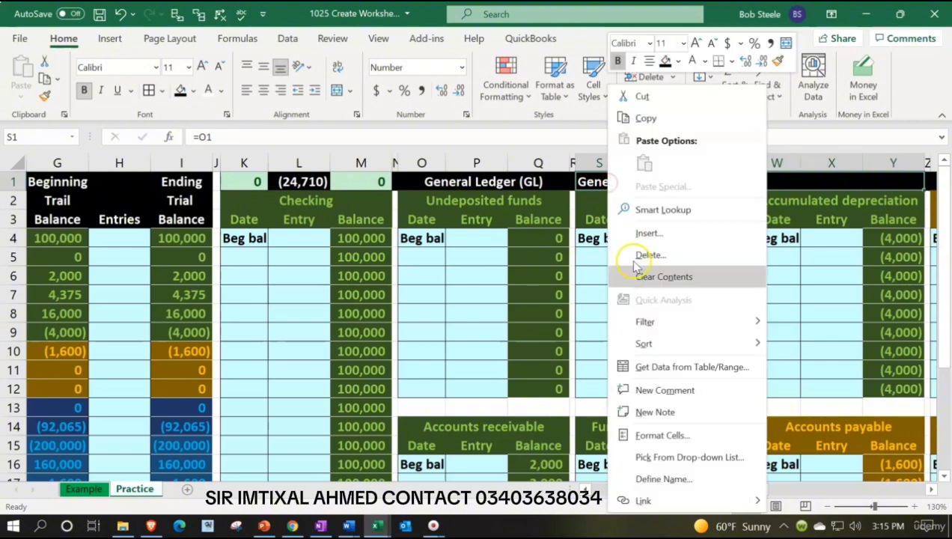
pyautogui.click(624, 439)
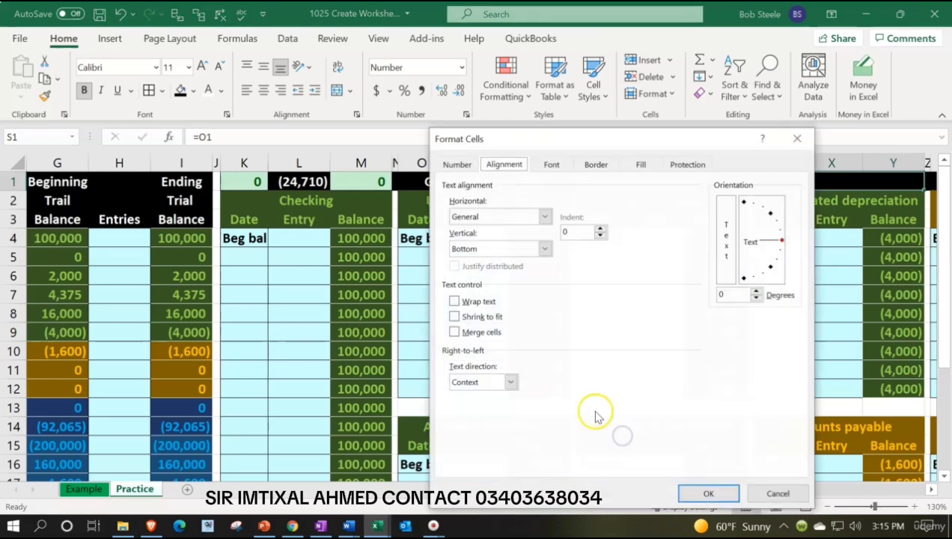
pyautogui.click(545, 217)
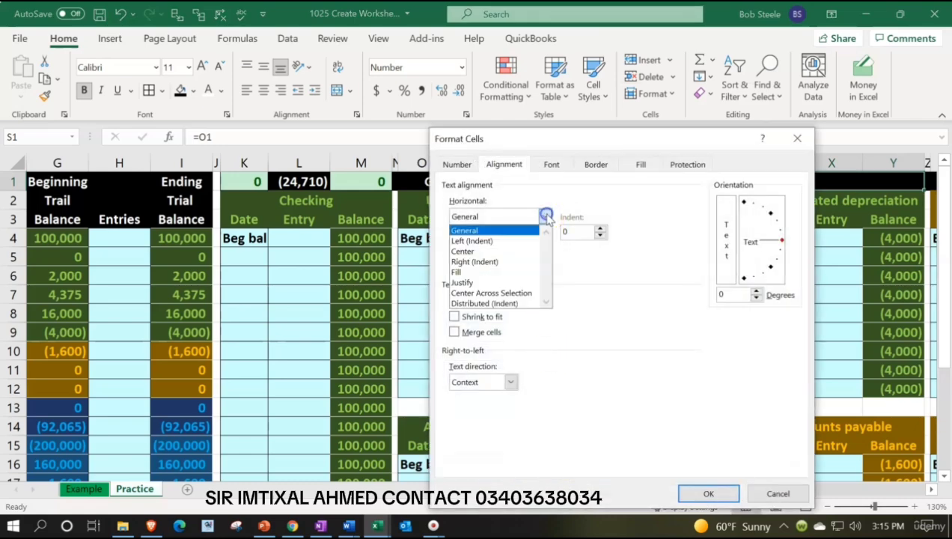
pyautogui.click(516, 292)
pyautogui.click(708, 493)
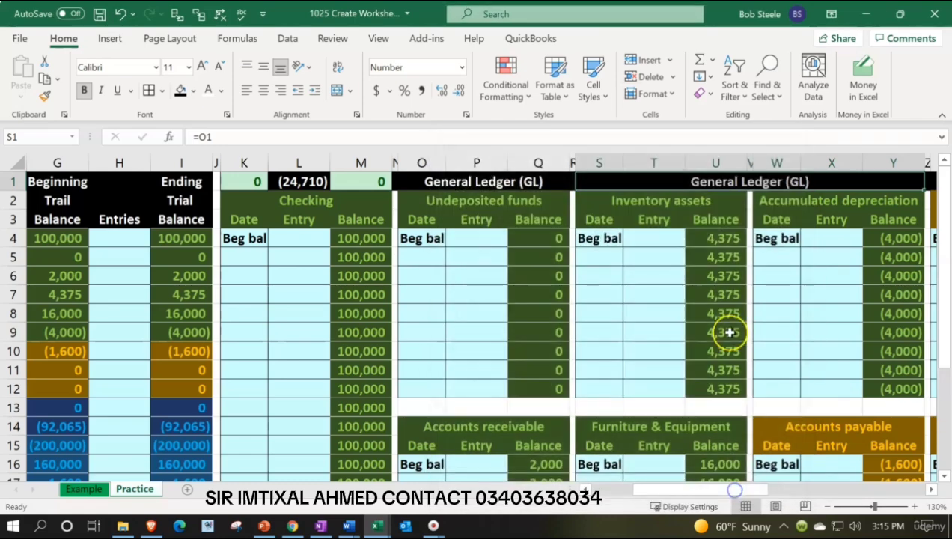
# Repeat the heading above Payroll liabilities by entering the formula =O1 in cell AA1
pyautogui.press('Right')
pyautogui.press('Right')
pyautogui.press('Right')
pyautogui.press('Right')
pyautogui.press('Right')
pyautogui.press('Right')
pyautogui.press('Right')
pyautogui.press('Right')
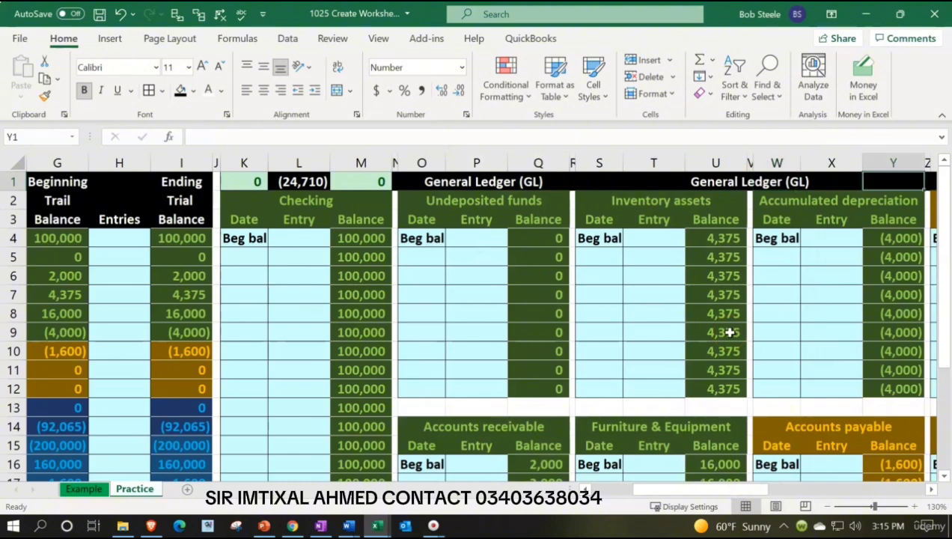
pyautogui.write('=')
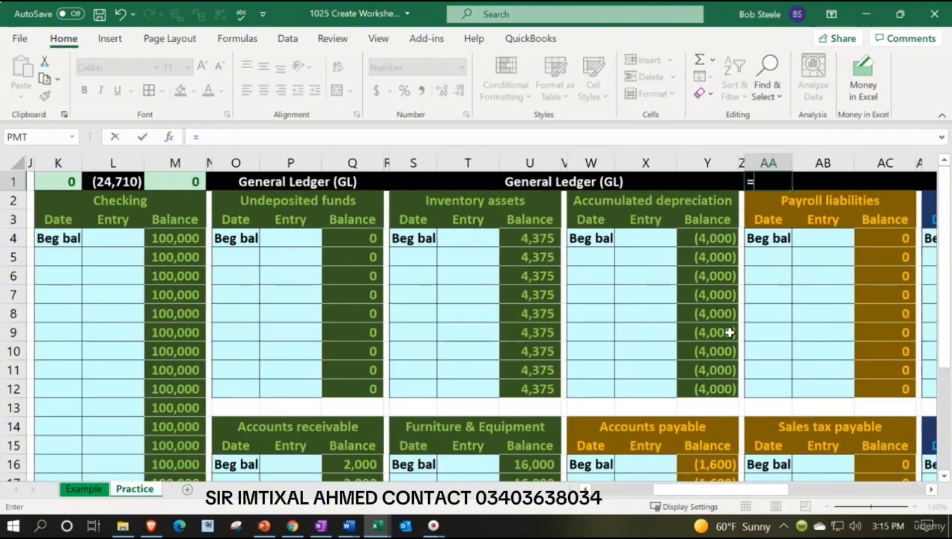
pyautogui.press('Left')
pyautogui.press('Left')
pyautogui.press('Left')
pyautogui.press('Left')
pyautogui.press('Left')
pyautogui.press('Left')
pyautogui.press('Left')
pyautogui.press('Left')
pyautogui.press('Left')
pyautogui.press('Left')
pyautogui.press('Left')
pyautogui.press('Left')
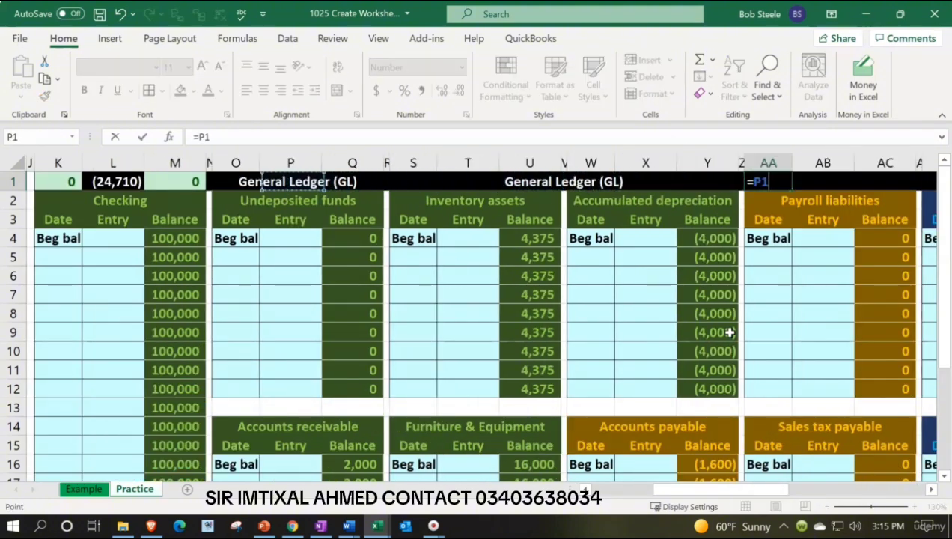
pyautogui.press('Return')
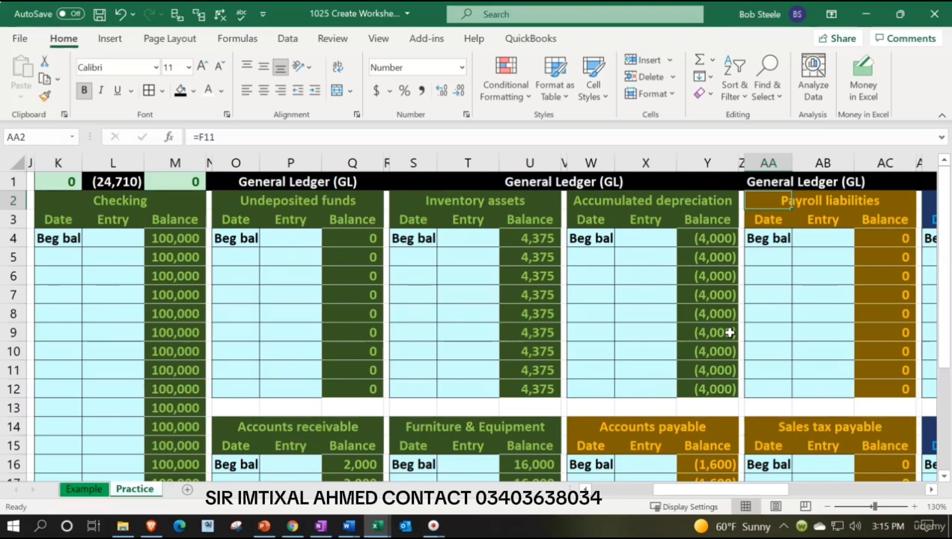
# Set the horizontal alignment of the heading in AA1:AG1, over Payroll liabilities and Owners draw, to Center Across Selection
pyautogui.press('Right')
pyautogui.press('Right')
pyautogui.press('Right')
pyautogui.press('Right')
pyautogui.press('Right')
pyautogui.press('Right')
pyautogui.press('Right')
pyautogui.press('Right')
pyautogui.press('Right')
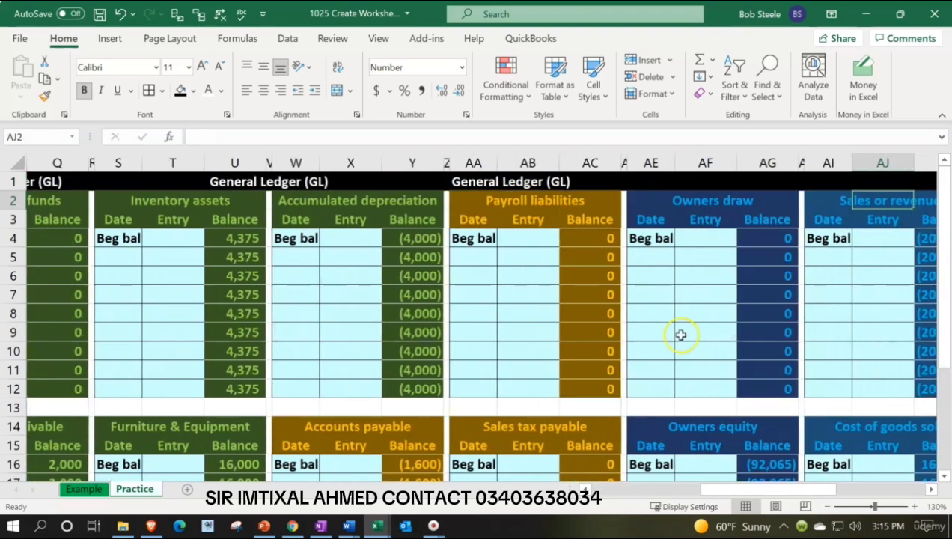
pyautogui.moveTo(465, 173); pyautogui.dragTo(780, 184)
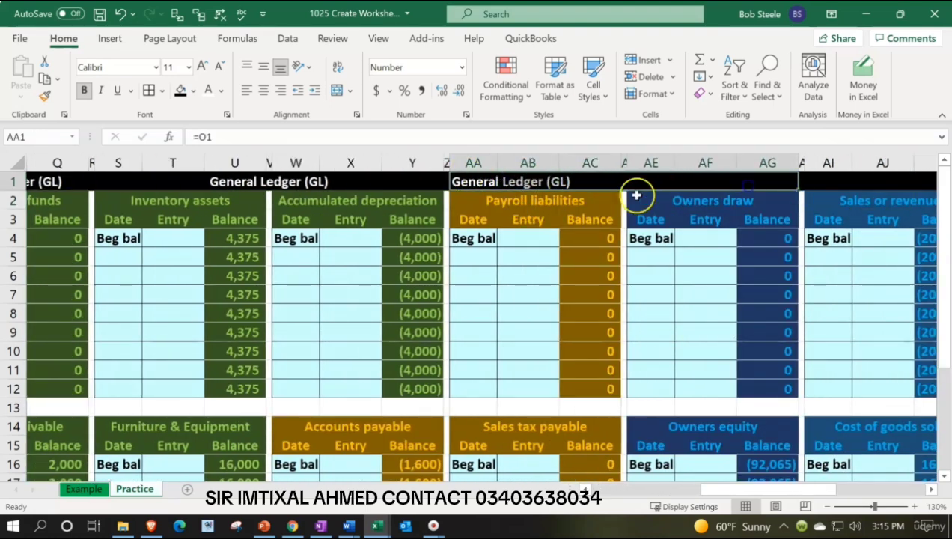
pyautogui.rightClick(477, 184)
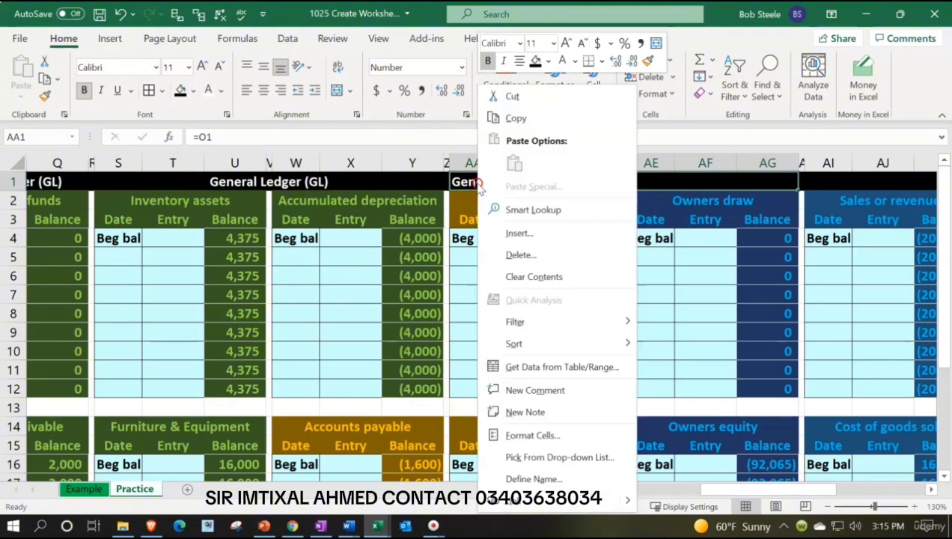
pyautogui.click(554, 435)
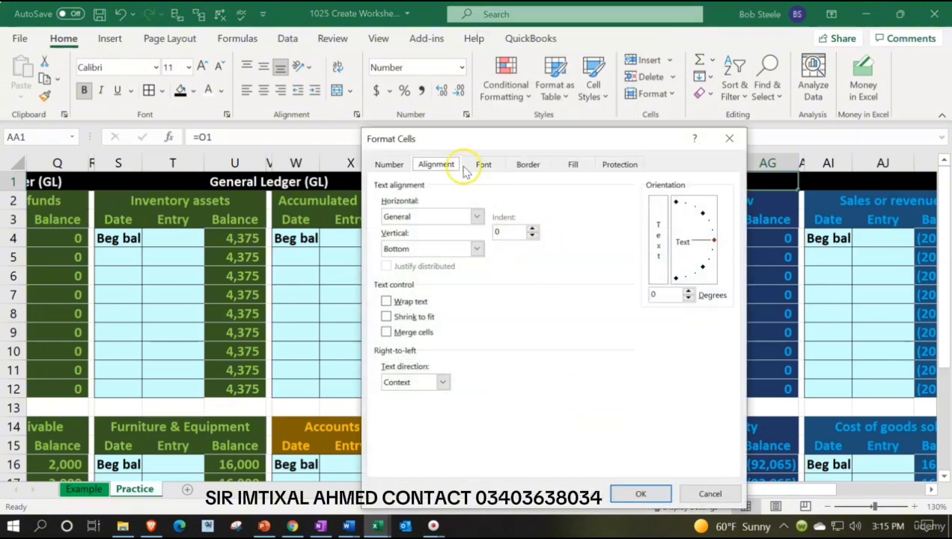
pyautogui.click(479, 216)
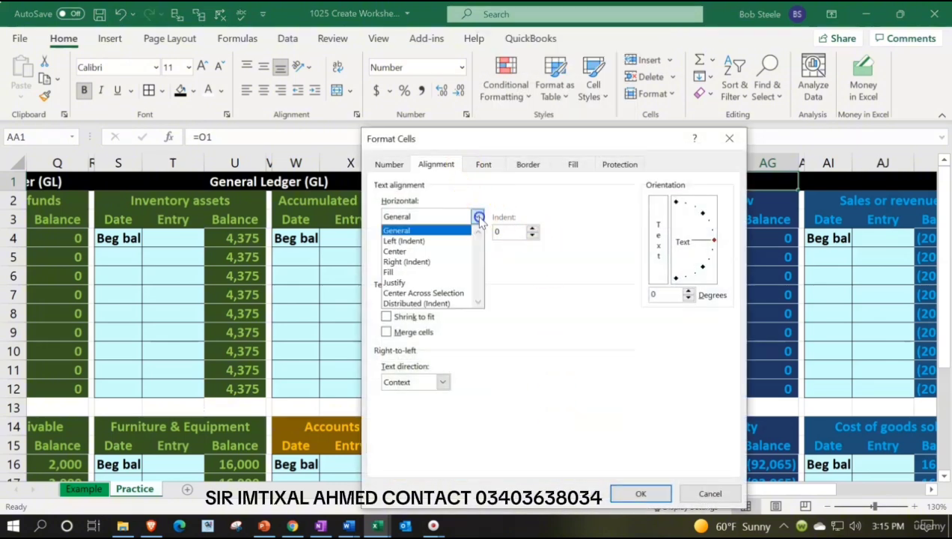
pyautogui.click(461, 294)
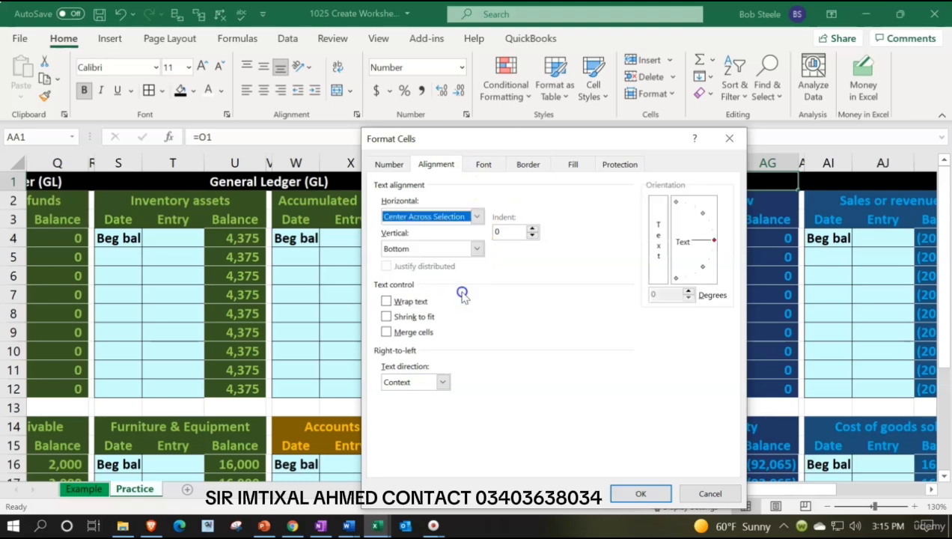
pyautogui.click(641, 493)
# Repeat the heading above Sales or revenue by entering the formula =O1 in cell AI1
pyautogui.click(825, 181)
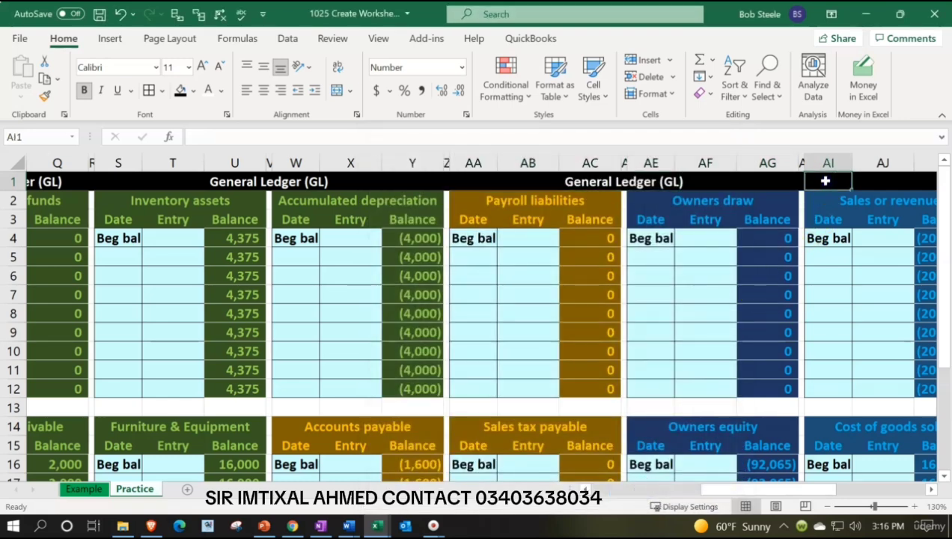
pyautogui.write('=')
pyautogui.press('Left')
pyautogui.press('Left')
pyautogui.press('Left')
pyautogui.press('Left')
pyautogui.press('Left')
pyautogui.press('Left')
pyautogui.press('Left')
pyautogui.press('Left')
pyautogui.press('Left')
pyautogui.press('Left')
pyautogui.press('Left')
pyautogui.press('Left')
pyautogui.press('Left')
pyautogui.press('Left')
pyautogui.press('Left')
pyautogui.press('Left')
pyautogui.press('Left')
pyautogui.press('Left')
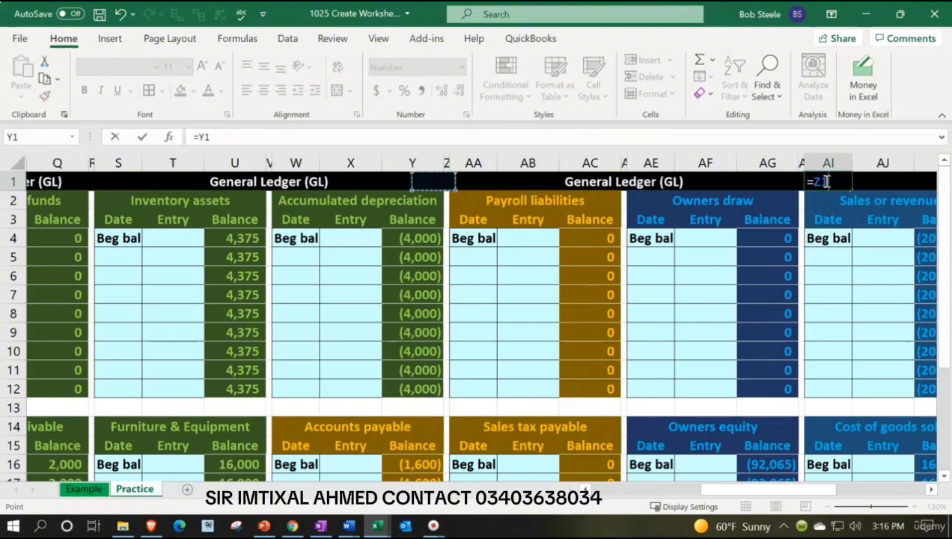
pyautogui.press('Left')
pyautogui.press('Left')
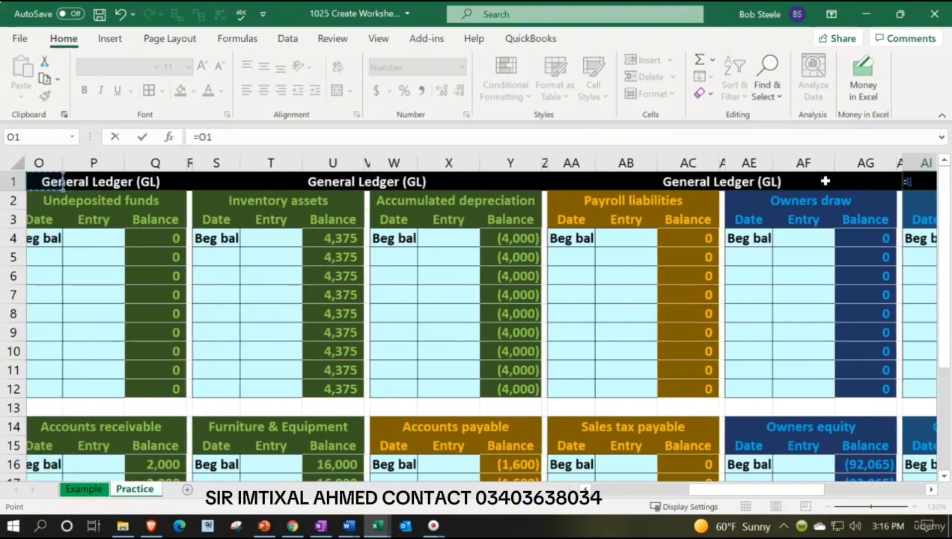
pyautogui.press('Return')
# Copy the centered heading format of AA1:AG1 onto AI1:AO1 with Format Painter
pyautogui.press('Right')
pyautogui.press('Right')
pyautogui.press('Right')
pyautogui.press('Right')
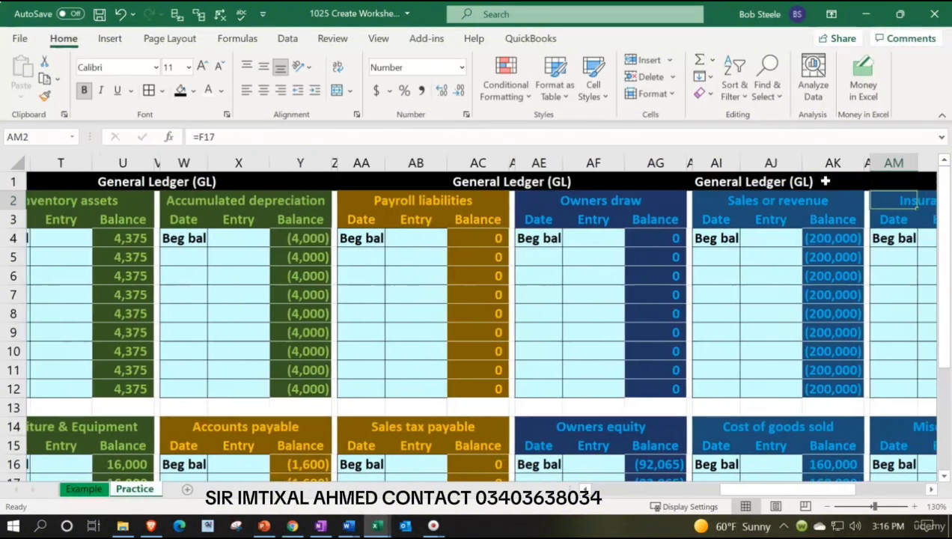
pyautogui.press('Right')
pyautogui.press('Right')
pyautogui.press('Right')
pyautogui.press('Right')
pyautogui.press('Right')
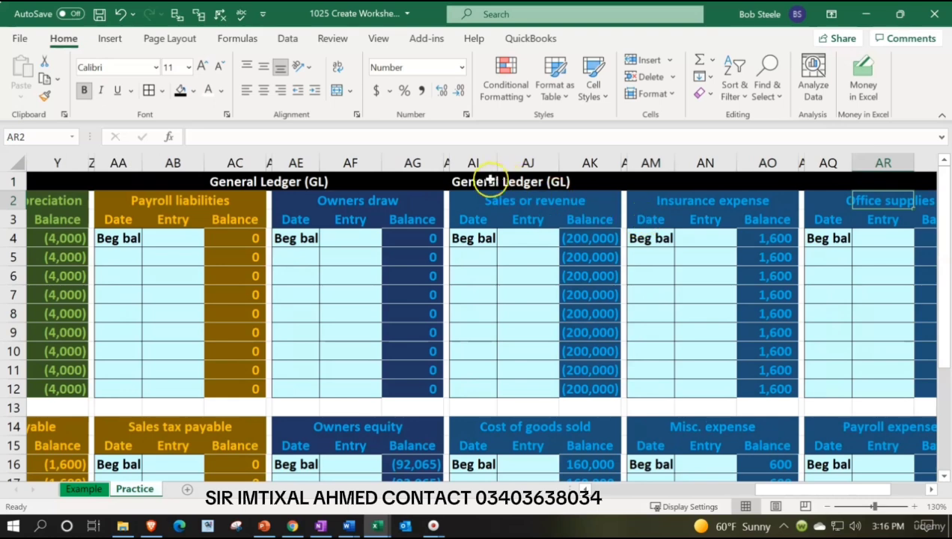
pyautogui.moveTo(490, 178); pyautogui.dragTo(746, 174)
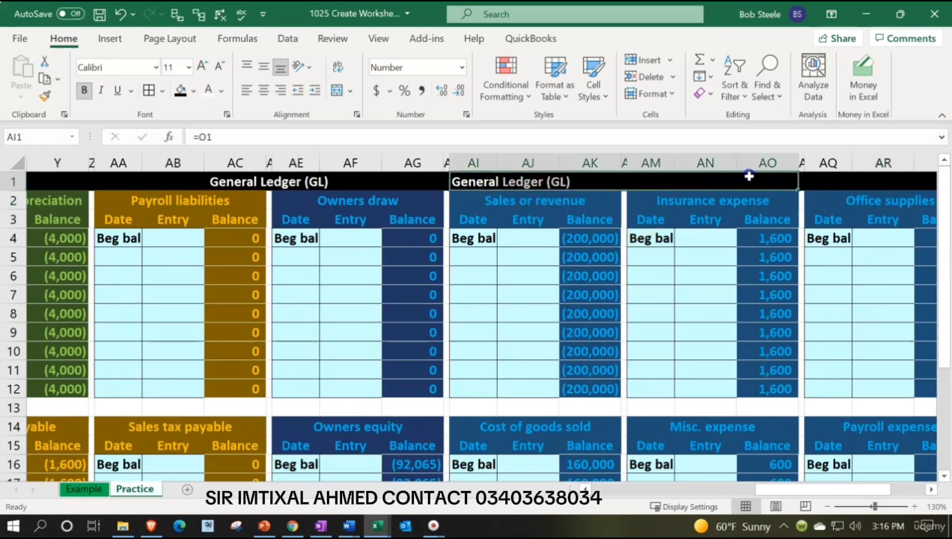
pyautogui.rightClick(521, 182)
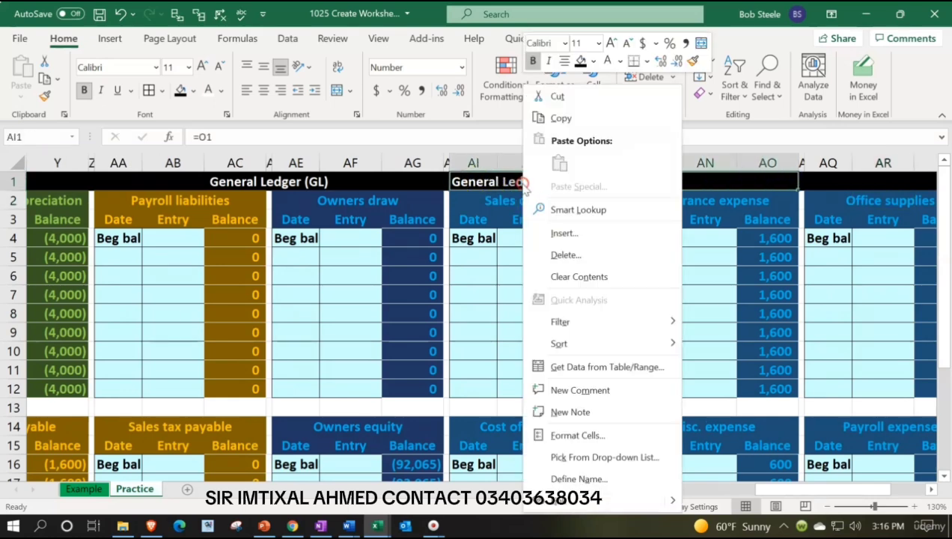
pyautogui.press('Escape')
pyautogui.moveTo(118, 181); pyautogui.dragTo(435, 179)
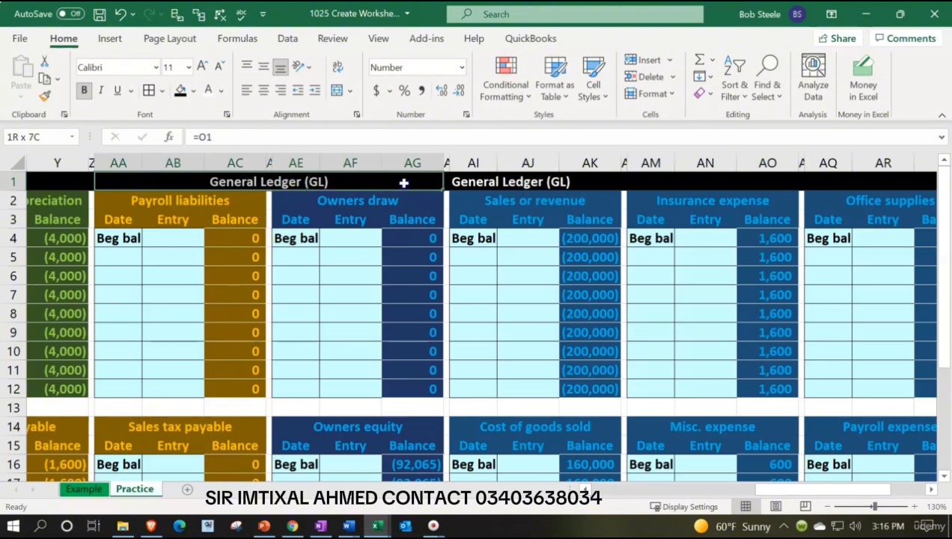
pyautogui.click(45, 98)
pyautogui.click(487, 179)
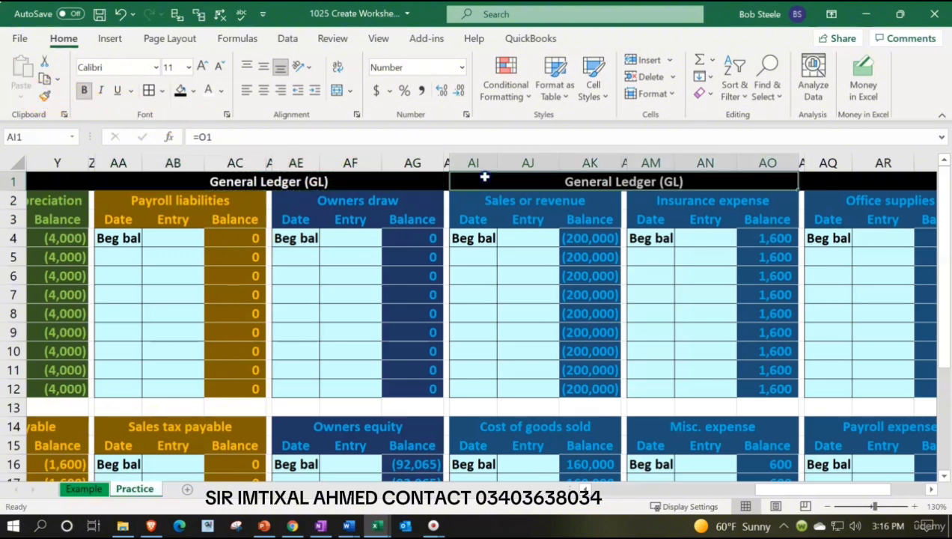
# Repeat the heading above Office supplies by entering the formula =O1 in cell AQ1
pyautogui.click(834, 181)
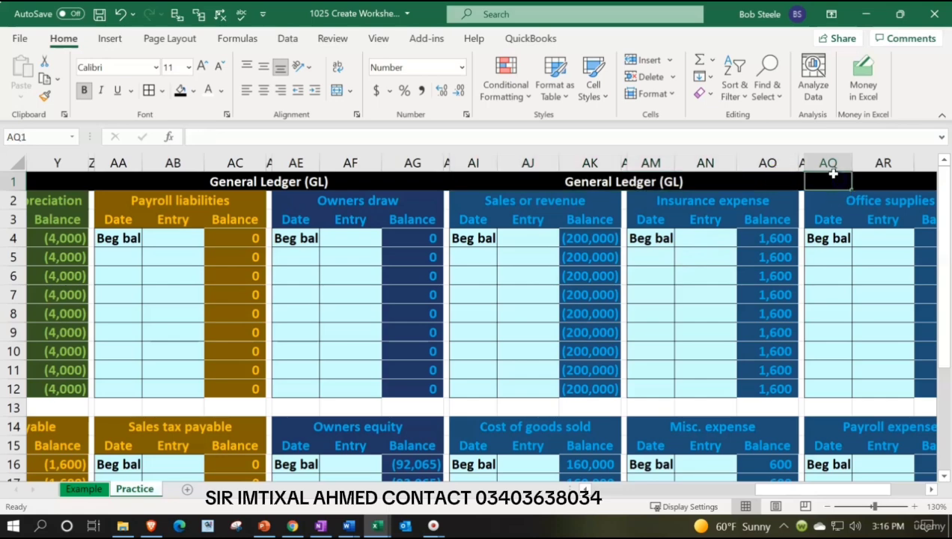
pyautogui.write('=')
pyautogui.press('Left')
pyautogui.press('Left')
pyautogui.press('Left')
pyautogui.press('Left')
pyautogui.press('Left')
pyautogui.press('Left')
pyautogui.press('Left')
pyautogui.press('Left')
pyautogui.press('Left')
pyautogui.press('Left')
pyautogui.press('Left')
pyautogui.press('Left')
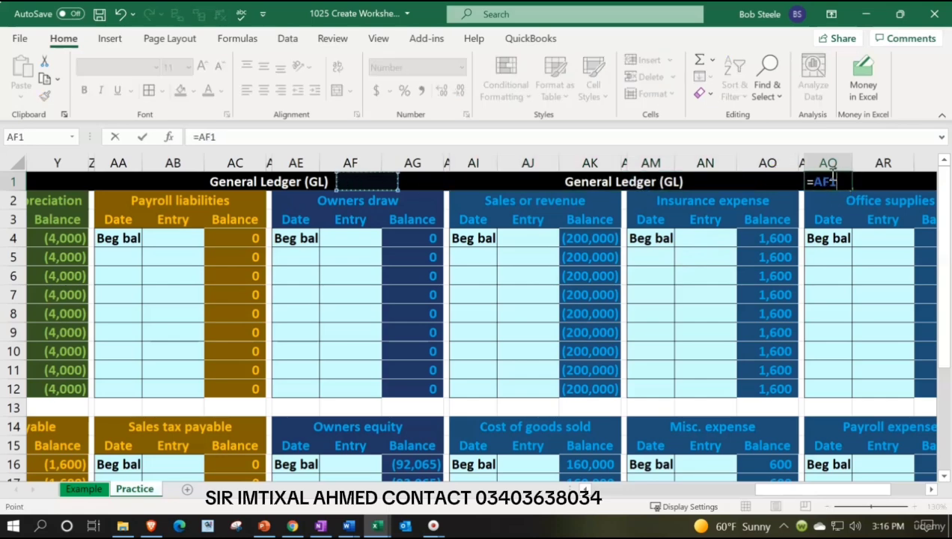
pyautogui.press('Left')
pyautogui.press('Left')
pyautogui.press('Left')
pyautogui.press('Left')
pyautogui.press('Left')
pyautogui.press('Left')
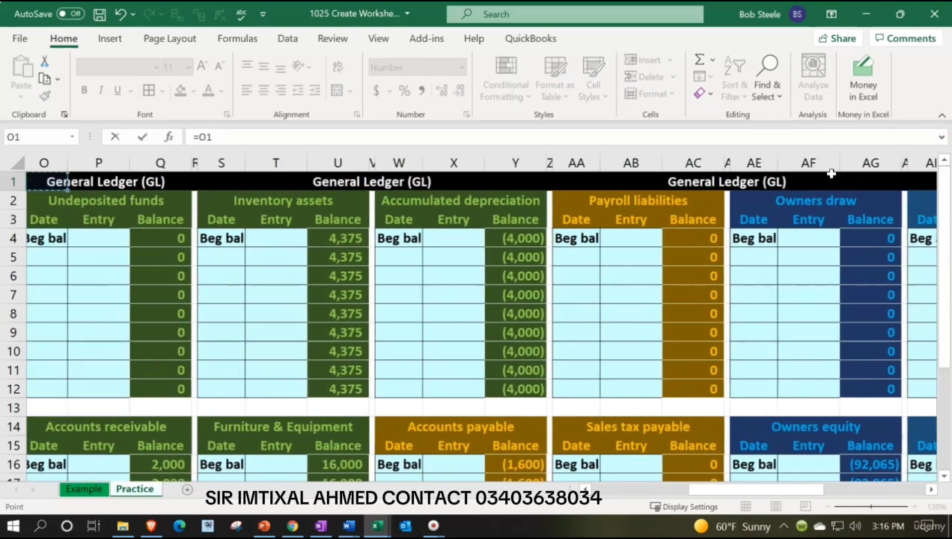
pyautogui.press('Right')
pyautogui.press('Right')
pyautogui.press('Return')
pyautogui.press('Right')
pyautogui.press('Right')
pyautogui.press('Right')
pyautogui.press('Right')
pyautogui.press('Right')
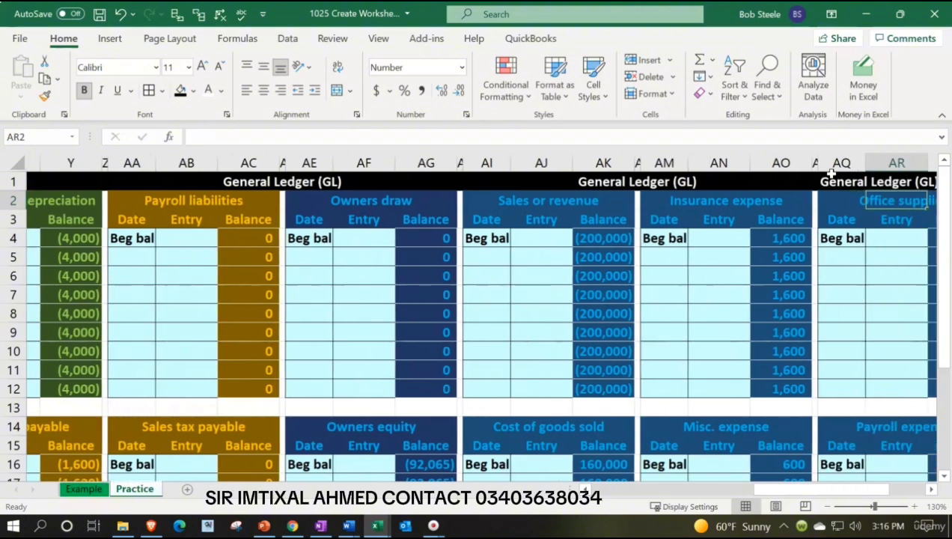
pyautogui.press('Right')
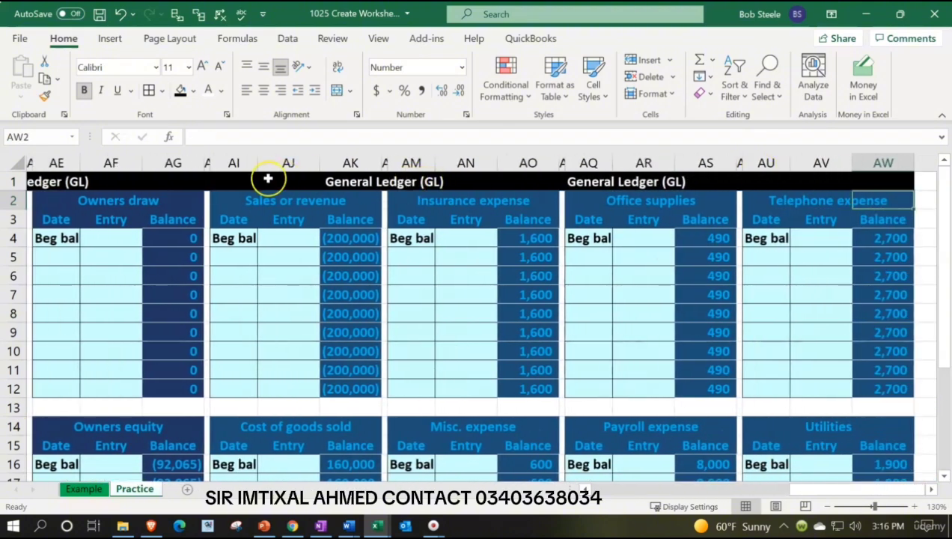
# Copy the centered heading format of AI1:AO1 onto AQ1:AW1 with Format Painter
pyautogui.click(241, 184)
pyautogui.moveTo(240, 184); pyautogui.dragTo(524, 166)
pyautogui.click(44, 96)
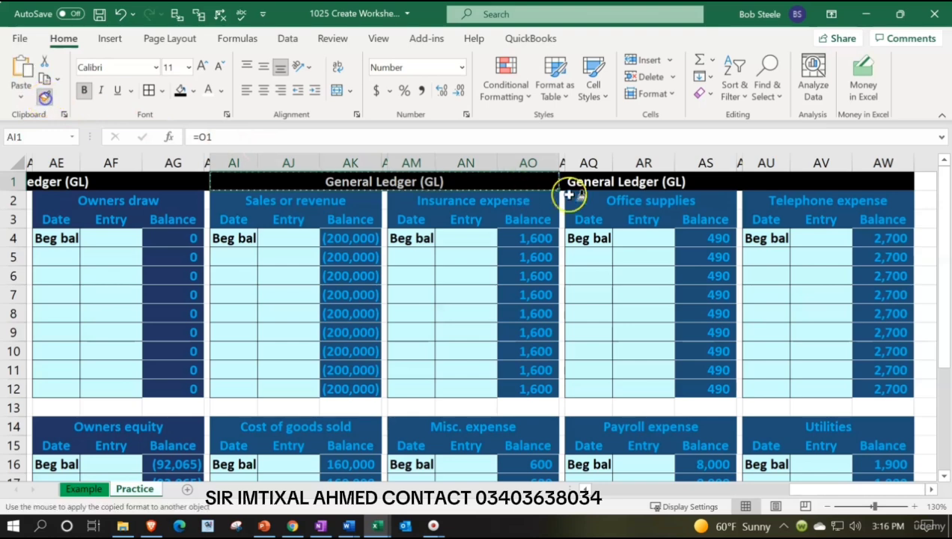
pyautogui.moveTo(584, 181)
pyautogui.mouseDown()
pyautogui.moveTo(814, 165)
pyautogui.moveTo(858, 183)
pyautogui.mouseUp()
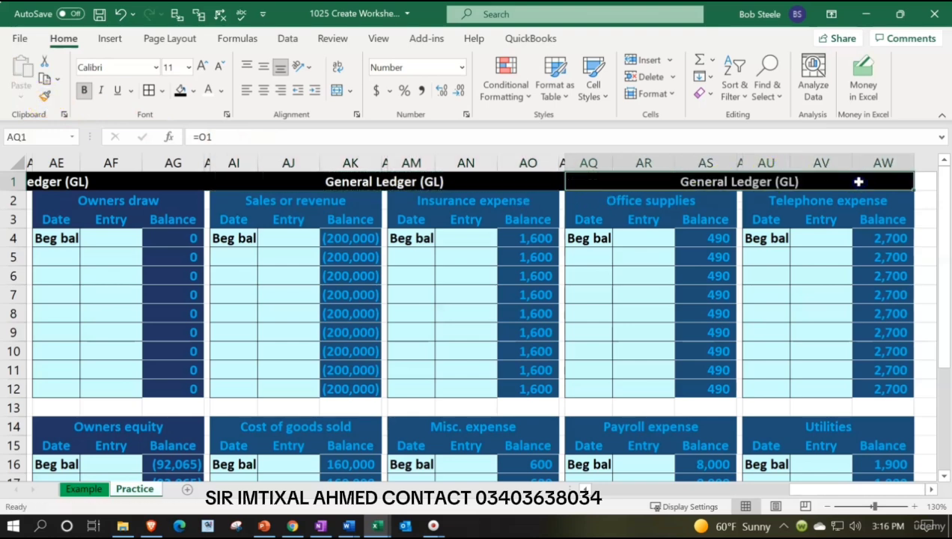
pyautogui.click(823, 239)
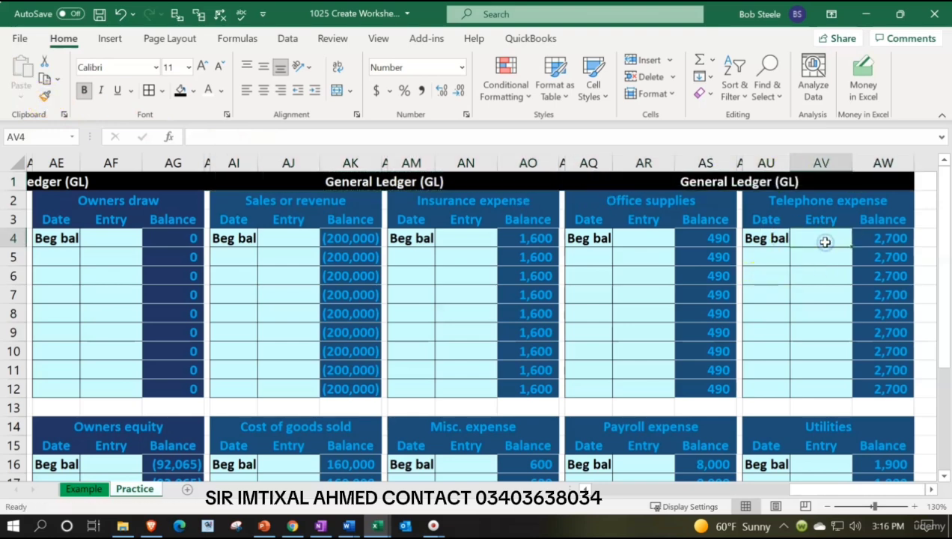
# Hide columns J through AW, which hold the general ledger accounts
pyautogui.press('Right')
pyautogui.press('Right')
pyautogui.press('Right')
pyautogui.press('Right')
pyautogui.press('Right')
pyautogui.press('Right')
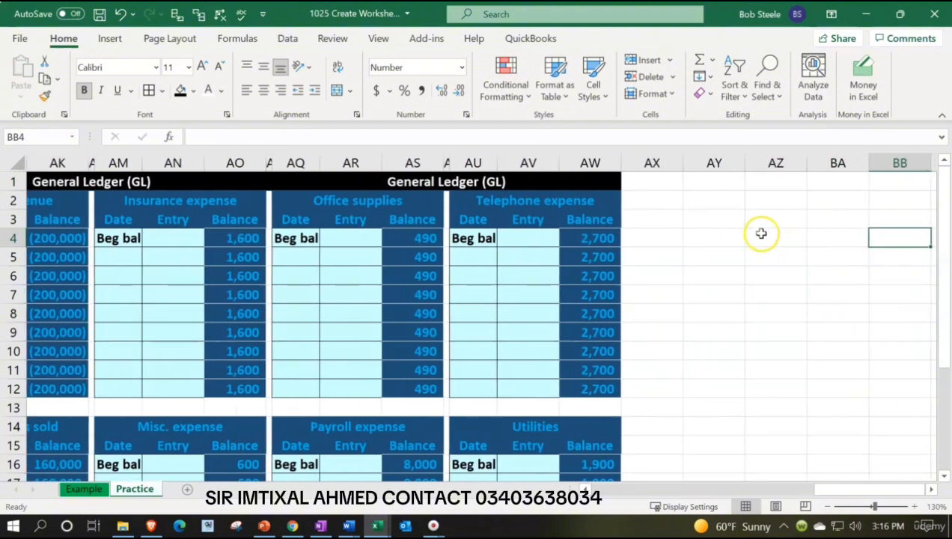
pyautogui.click(719, 196)
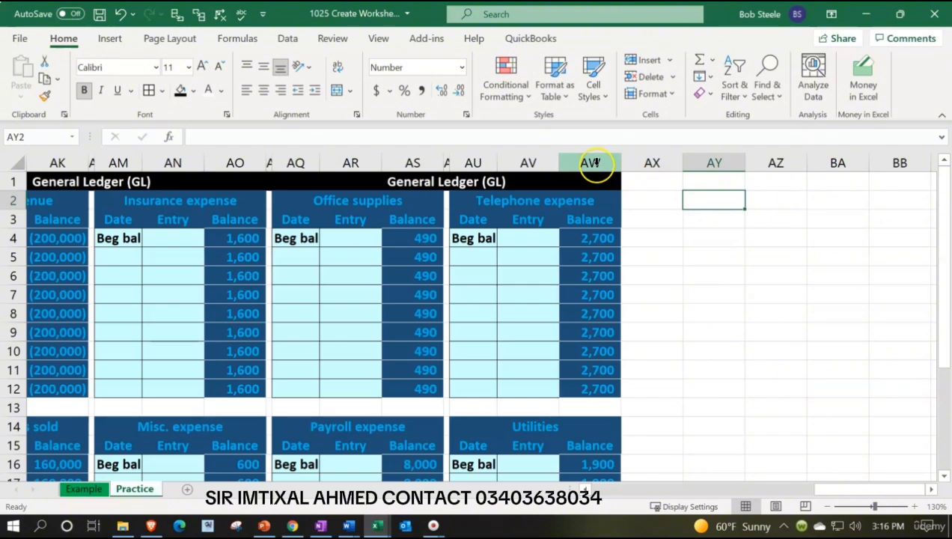
pyautogui.moveTo(596, 163); pyautogui.dragTo(459, 164)
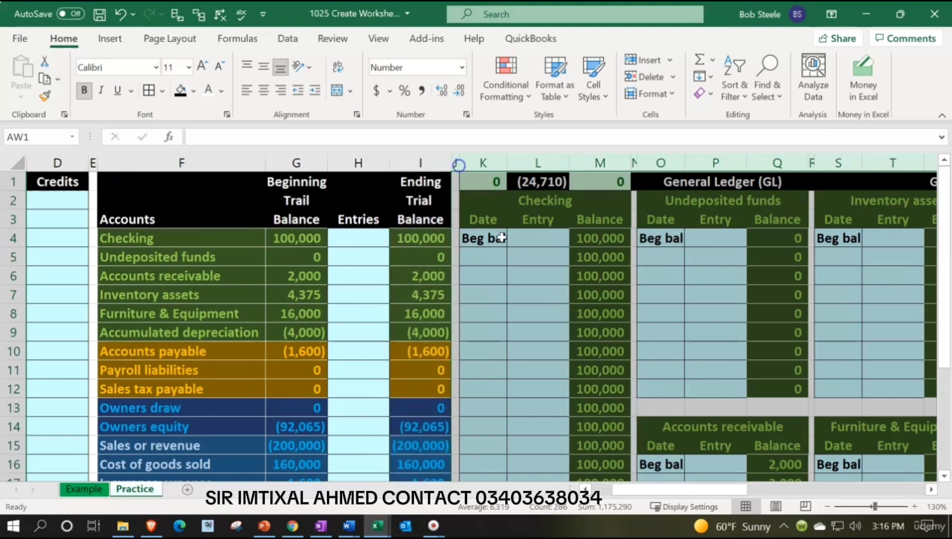
pyautogui.rightClick(533, 291)
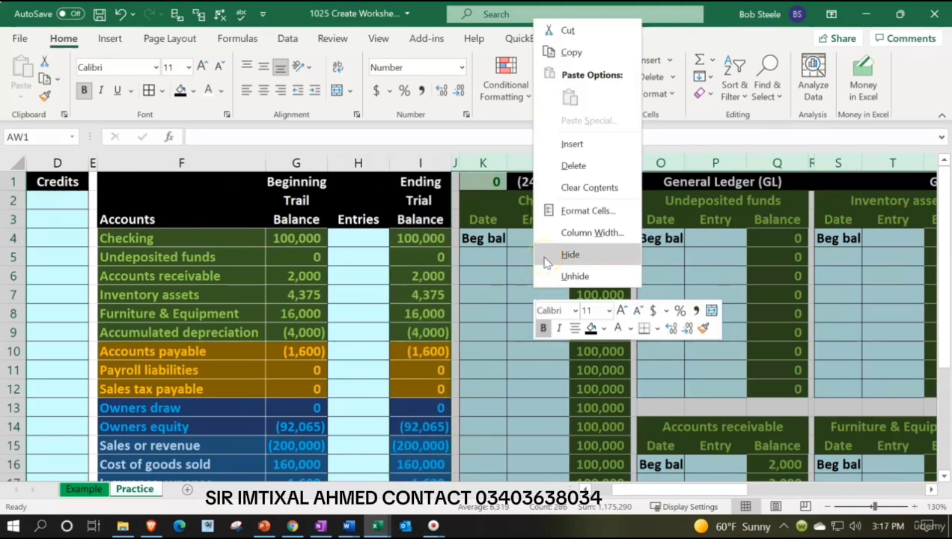
pyautogui.click(546, 255)
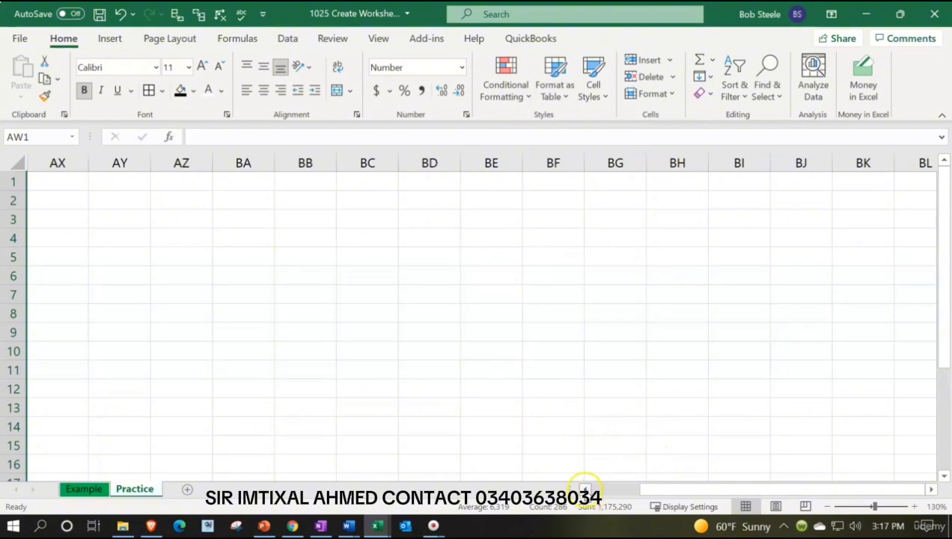
pyautogui.click(586, 489)
pyautogui.click(538, 282)
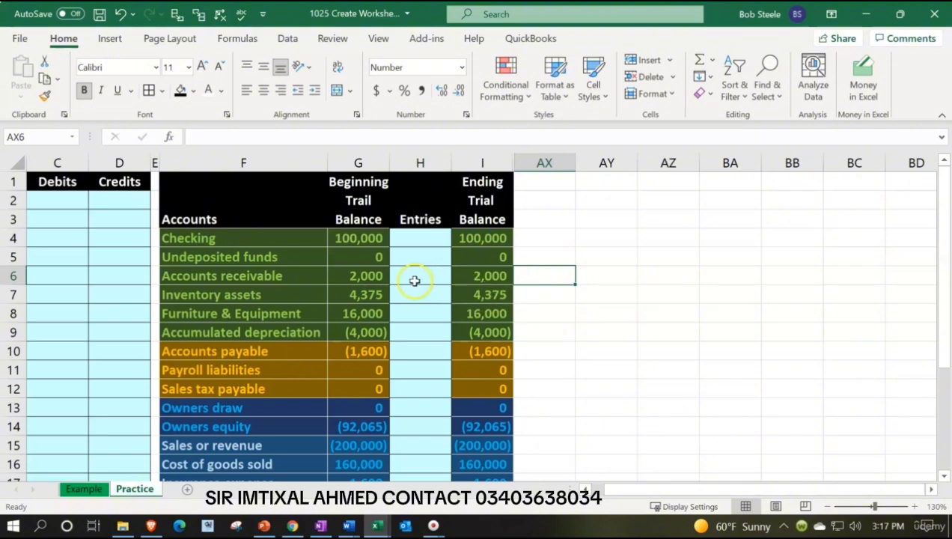
pyautogui.click(376, 276)
pyautogui.press('Right')
pyautogui.press('Right')
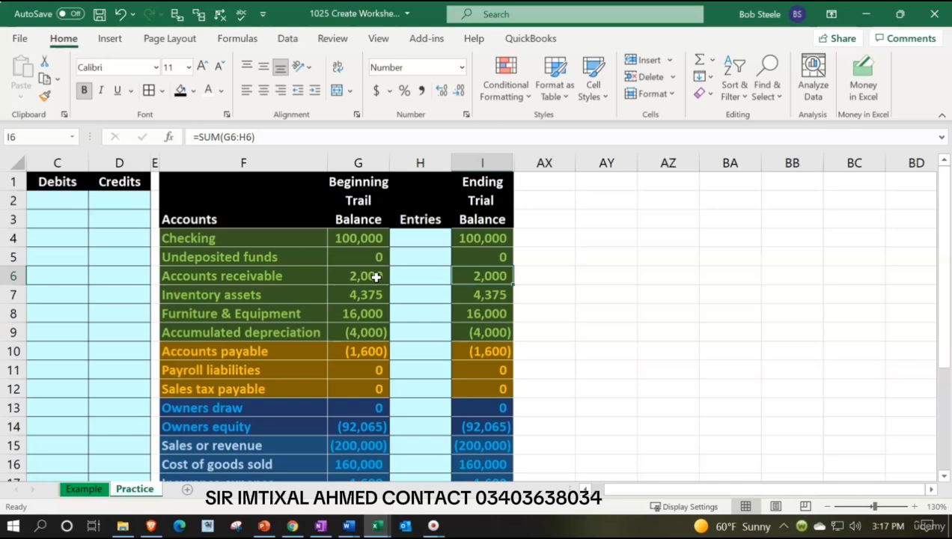
pyautogui.click(482, 354)
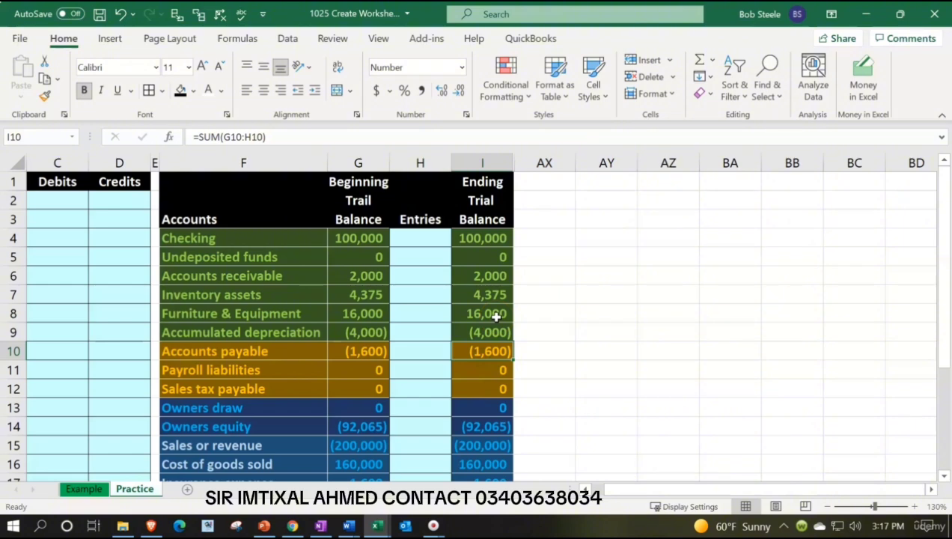
pyautogui.click(493, 278)
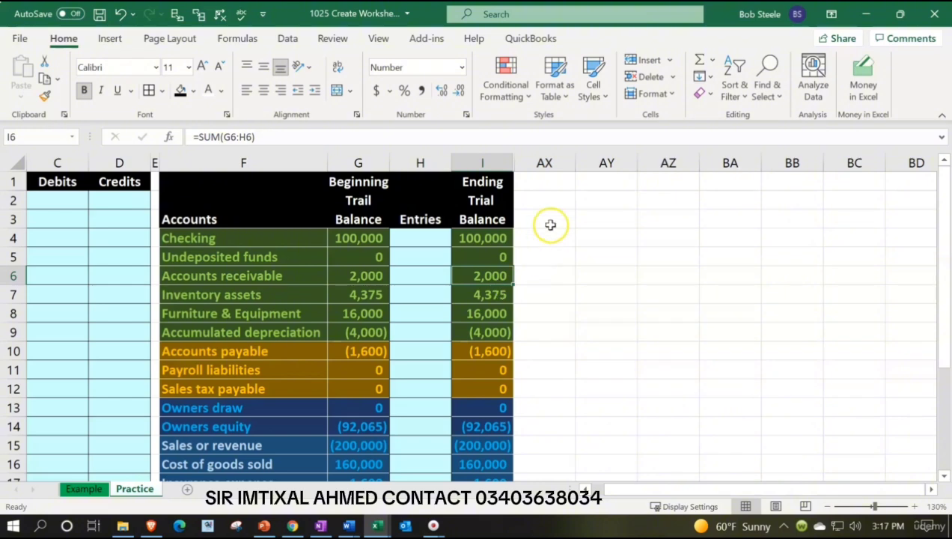
# Narrow column AX into a thin spacer and enter the heading Accounts Receivable Subsidiary Ledger in cell AY1
pyautogui.moveTo(574, 164); pyautogui.dragTo(518, 169)
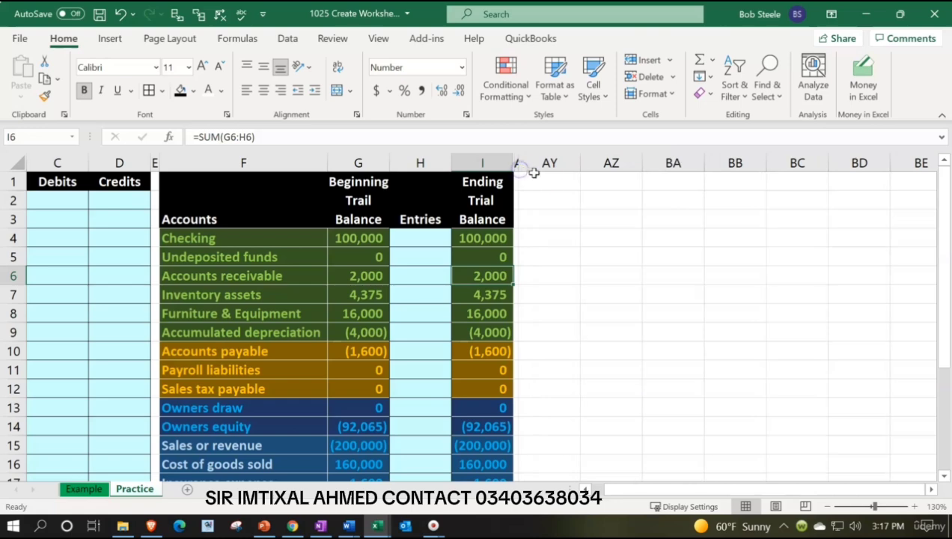
pyautogui.click(542, 180)
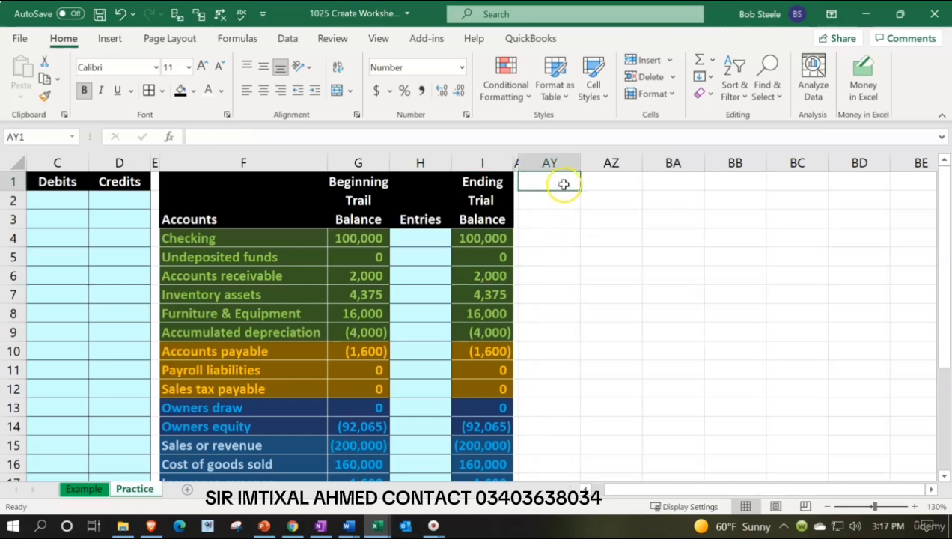
pyautogui.write('Accounts Receiva')
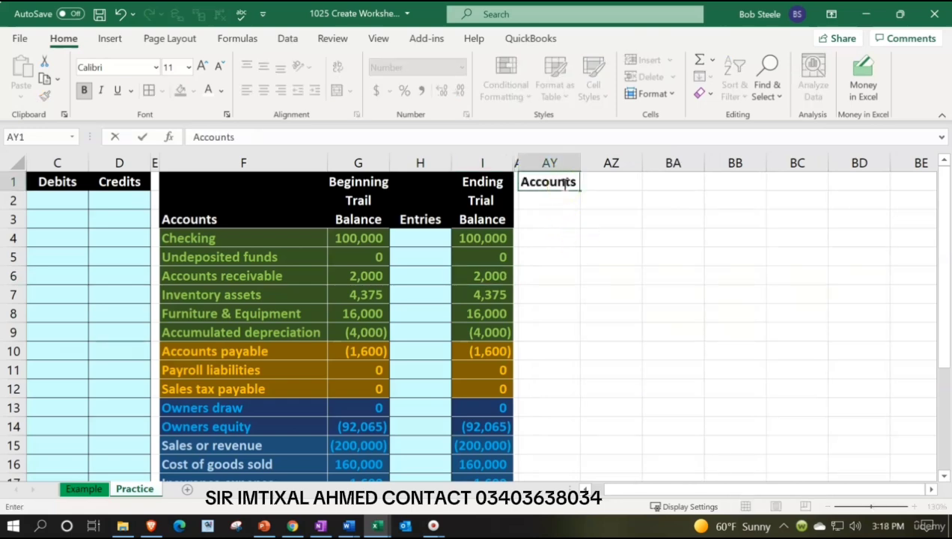
pyautogui.write('bel')
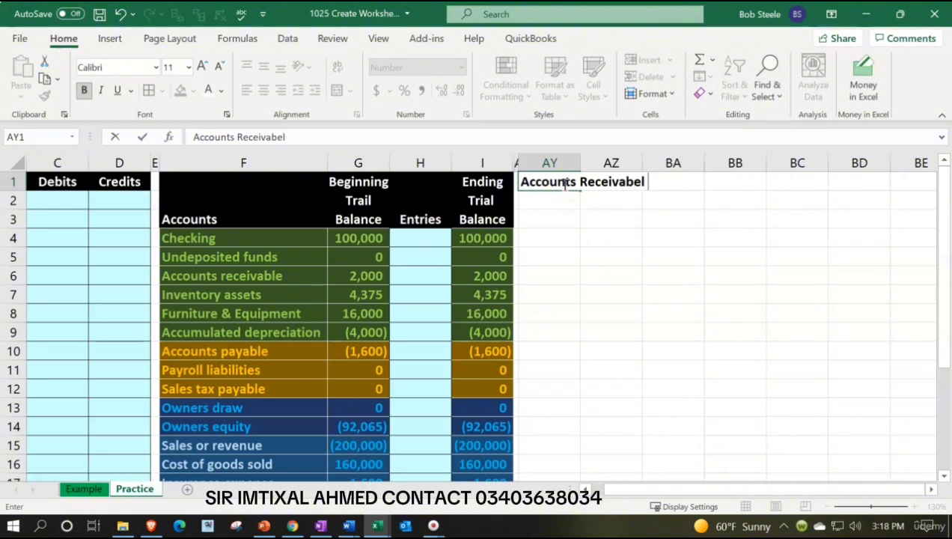
pyautogui.press('BackSpace')
pyautogui.press('BackSpace')
pyautogui.write('le Subsidiary Ledger')
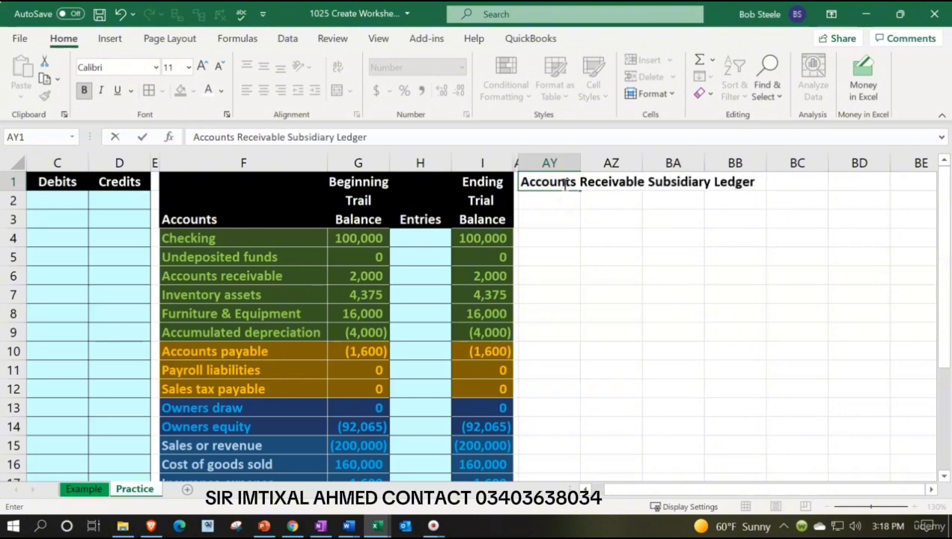
pyautogui.press('Return')
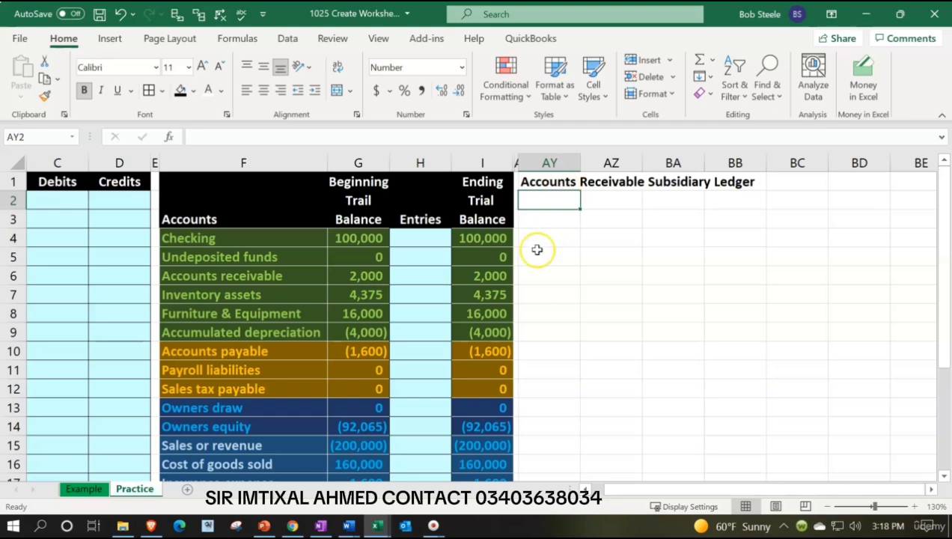
# Unhide the general ledger columns between column I and column AY
pyautogui.click(473, 278)
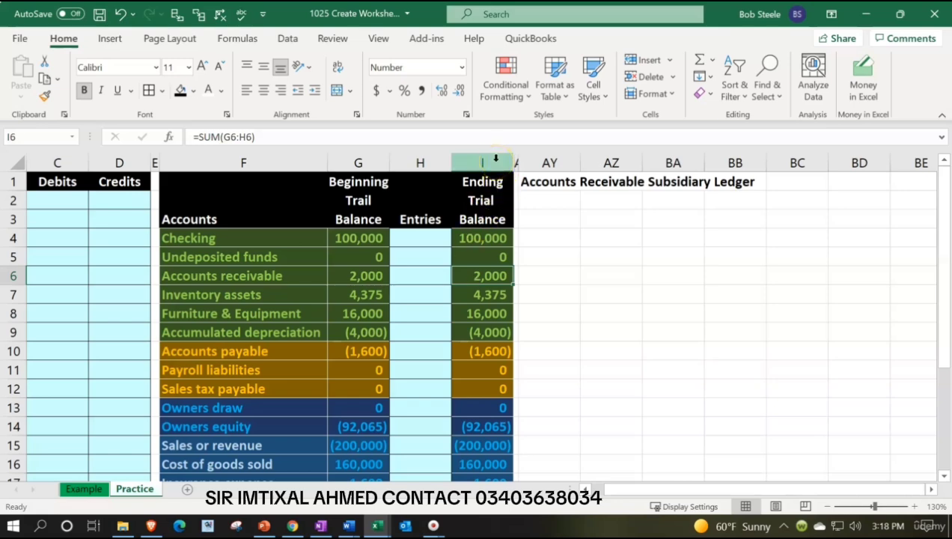
pyautogui.moveTo(495, 158); pyautogui.dragTo(532, 166)
pyautogui.rightClick(564, 226)
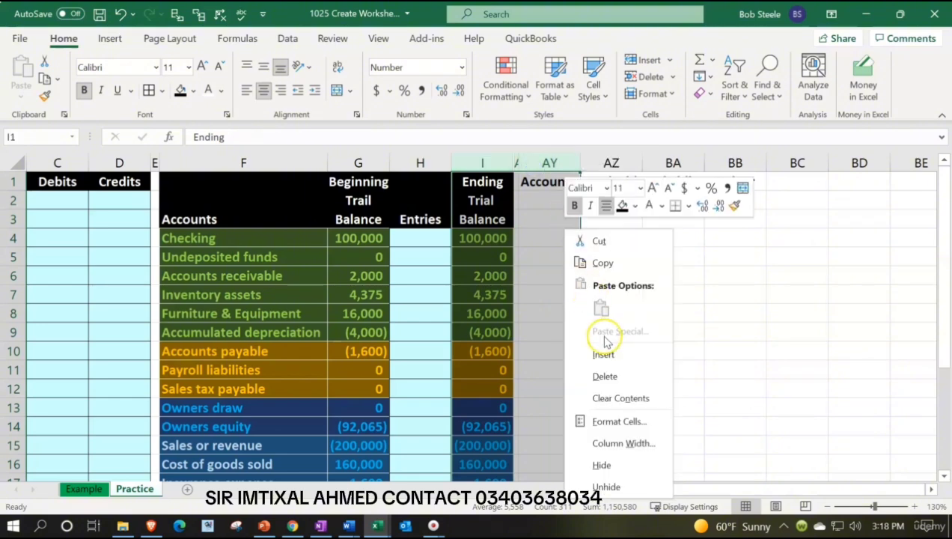
pyautogui.click(612, 485)
# Look across the general ledger accounts in row order up to the Accounts Receivable Subsidiary Ledger heading
pyautogui.click(707, 256)
pyautogui.press('Right')
pyautogui.press('Right')
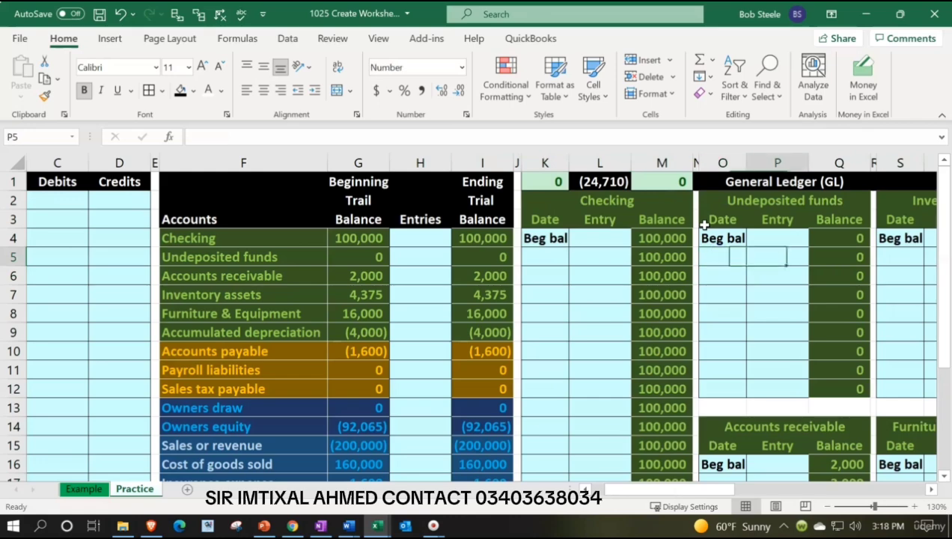
pyautogui.press('Right')
pyautogui.press('Right')
pyautogui.press('Right')
pyautogui.press('Right')
pyautogui.press('Right')
pyautogui.press('Right')
pyautogui.press('Right')
pyautogui.press('Right')
pyautogui.press('Right')
pyautogui.press('Right')
pyautogui.press('Right')
pyautogui.press('Right')
pyautogui.press('Right')
pyautogui.press('Right')
pyautogui.press('Right')
pyautogui.press('Right')
pyautogui.press('Right')
pyautogui.press('Right')
pyautogui.press('Right')
pyautogui.press('Right')
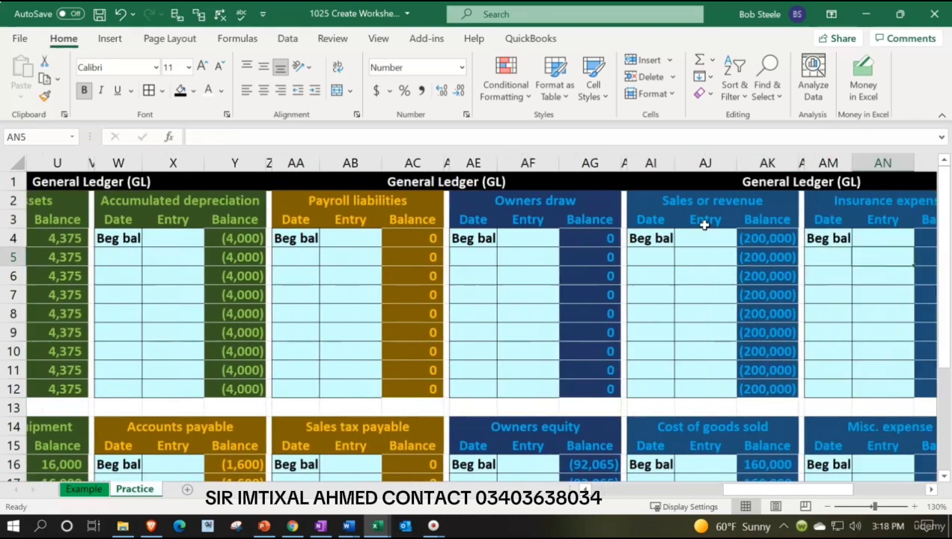
pyautogui.press('Right')
pyautogui.press('Right')
pyautogui.press('Right')
pyautogui.press('Right')
pyautogui.press('Right')
pyautogui.press('Right')
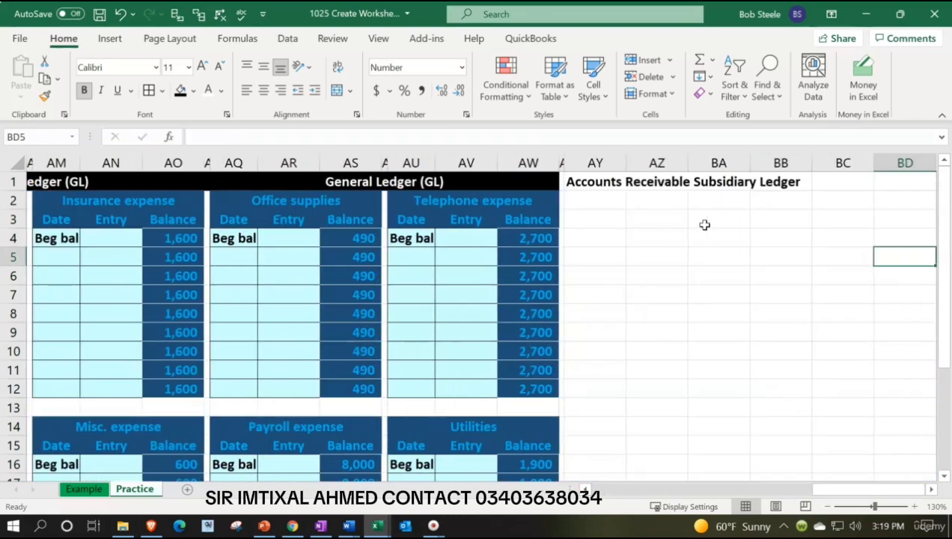
# Copy the Undeposited funds ledger block O2:Q12 and paste it at AY2 under the Accounts Receivable Subsidiary Ledger heading
pyautogui.press('Left')
pyautogui.press('Left')
pyautogui.press('Left')
pyautogui.press('Left')
pyautogui.press('Left')
pyautogui.press('Left')
pyautogui.press('Left')
pyautogui.press('Left')
pyautogui.press('Left')
pyautogui.press('Left')
pyautogui.press('Left')
pyautogui.press('Left')
pyautogui.press('Left')
pyautogui.press('Left')
pyautogui.press('Left')
pyautogui.press('Left')
pyautogui.press('Left')
pyautogui.press('Left')
pyautogui.press('Left')
pyautogui.press('Left')
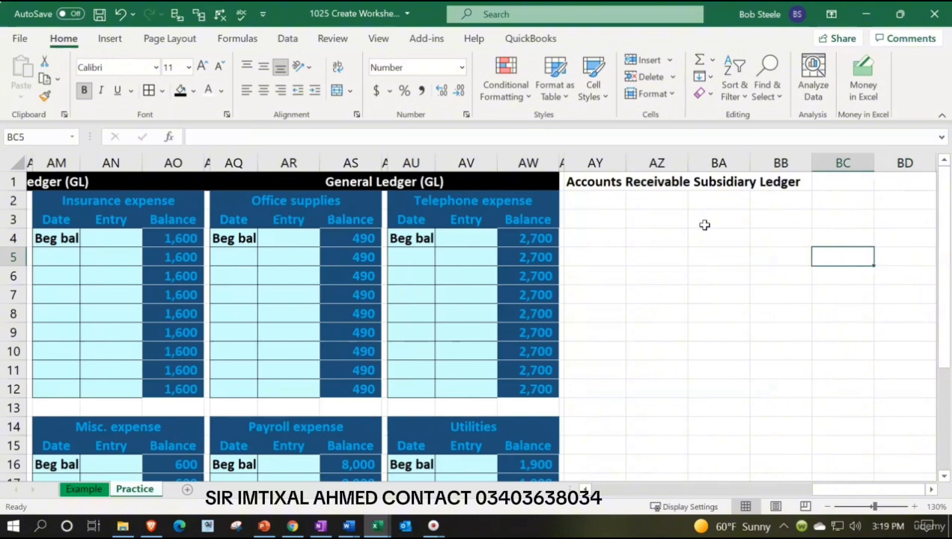
pyautogui.press('Left')
pyautogui.press('Left')
pyautogui.press('Left')
pyautogui.press('Left')
pyautogui.press('Left')
pyautogui.press('Left')
pyautogui.press('Left')
pyautogui.press('Left')
pyautogui.press('Left')
pyautogui.press('Left')
pyautogui.press('Left')
pyautogui.press('Left')
pyautogui.press('Left')
pyautogui.press('Left')
pyautogui.press('Left')
pyautogui.press('Left')
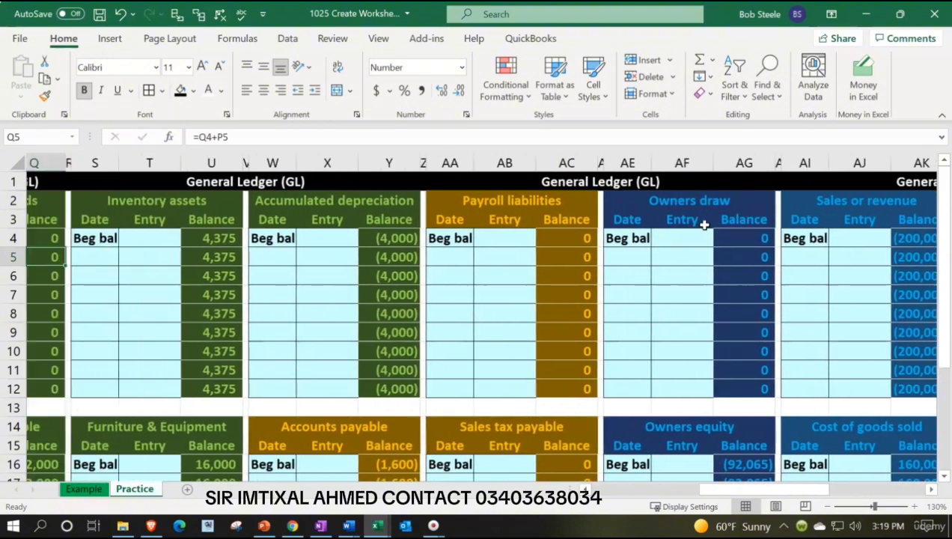
pyautogui.press('Left')
pyautogui.press('Left')
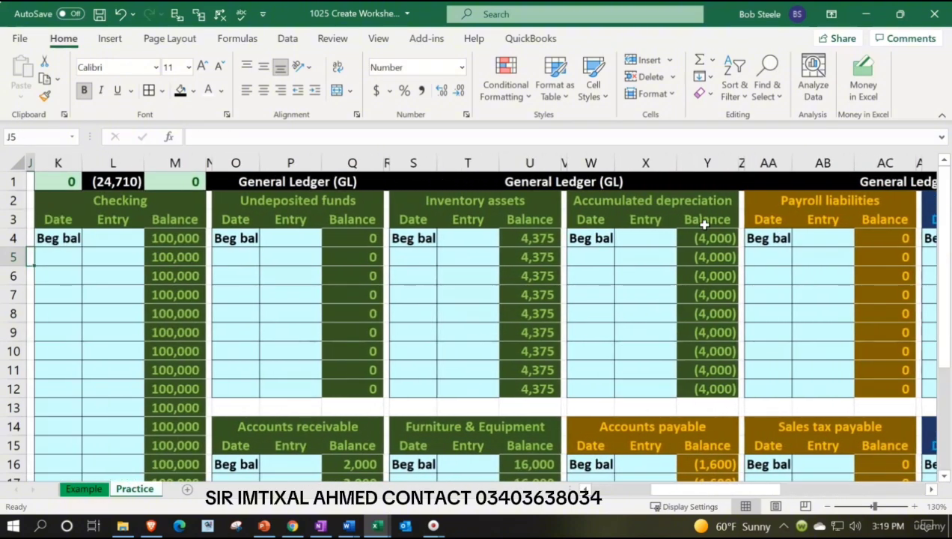
pyautogui.moveTo(229, 199); pyautogui.dragTo(340, 383)
pyautogui.hotkey('ctrl', 'c')
pyautogui.click(743, 256)
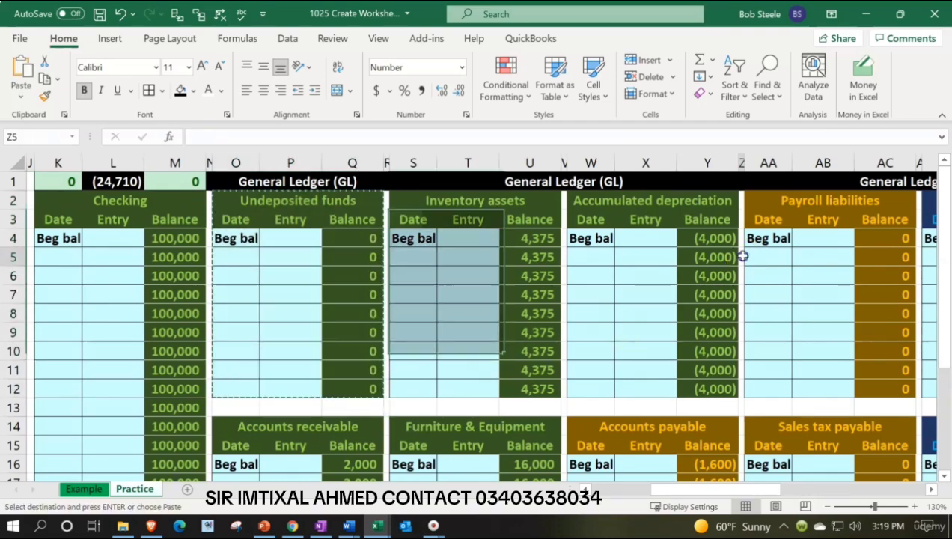
pyautogui.press('Right')
pyautogui.press('Right')
pyautogui.press('Right')
pyautogui.press('Right')
pyautogui.press('Right')
pyautogui.press('Right')
pyautogui.press('Right')
pyautogui.press('Right')
pyautogui.press('Right')
pyautogui.press('Right')
pyautogui.press('Right')
pyautogui.press('Right')
pyautogui.press('Right')
pyautogui.press('Right')
pyautogui.press('Right')
pyautogui.press('Right')
pyautogui.press('Right')
pyautogui.press('Right')
pyautogui.press('Right')
pyautogui.press('Right')
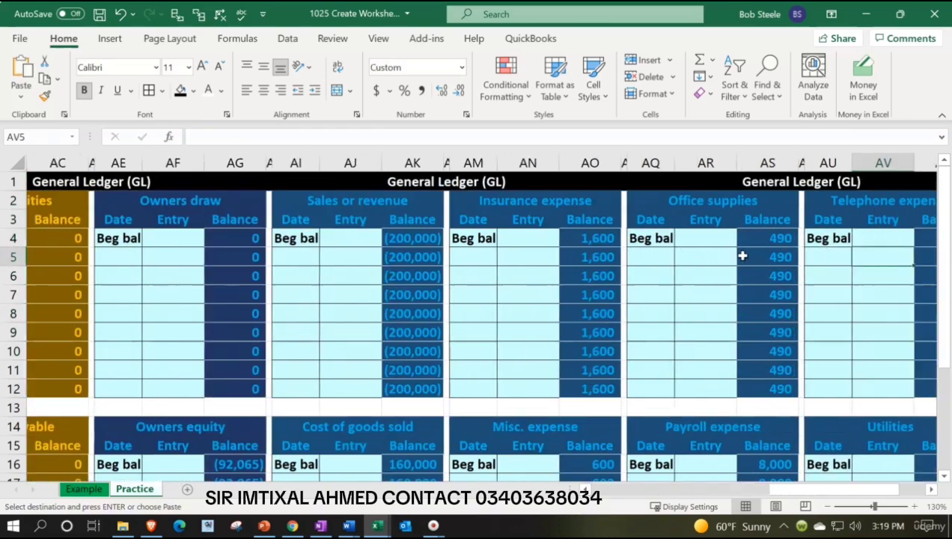
pyautogui.press('Right')
pyautogui.press('Right')
pyautogui.press('Right')
pyautogui.press('Right')
pyautogui.press('Right')
pyautogui.press('Right')
pyautogui.press('Right')
pyautogui.press('Right')
pyautogui.press('Right')
pyautogui.press('Right')
pyautogui.press('Right')
pyautogui.press('Right')
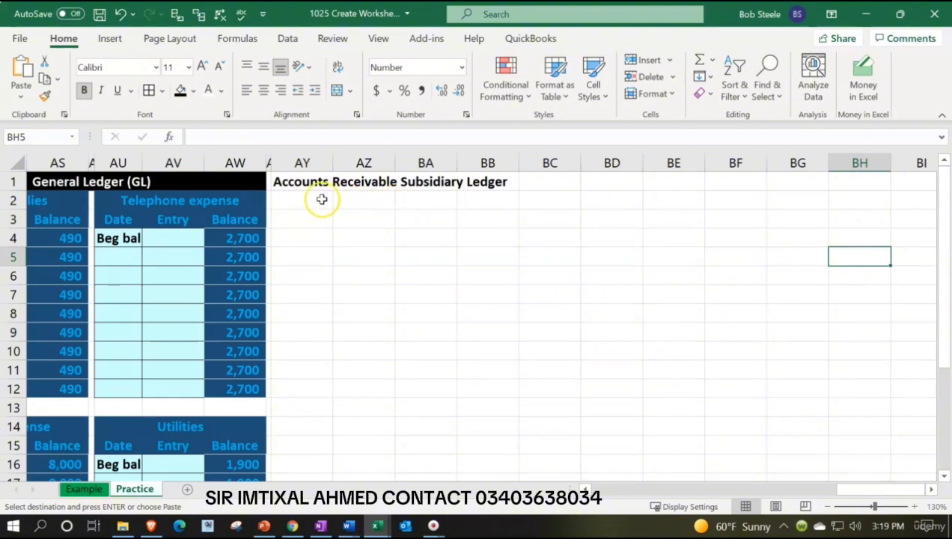
pyautogui.click(321, 199)
pyautogui.hotkey('ctrl', 'v')
pyautogui.click(327, 288)
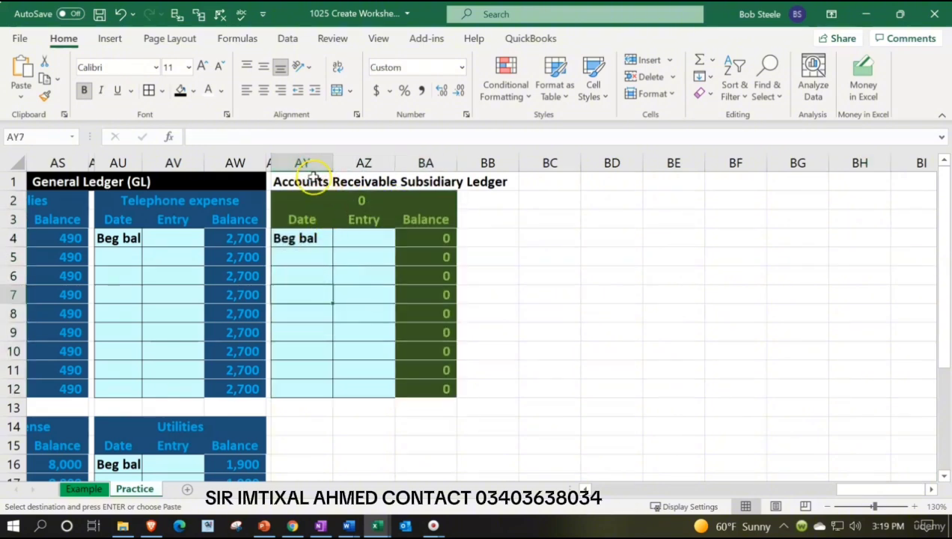
# Format the subsidiary ledger heading in AY1:BB1 with a black fill and white font
pyautogui.moveTo(313, 176); pyautogui.dragTo(504, 182)
pyautogui.click(180, 89)
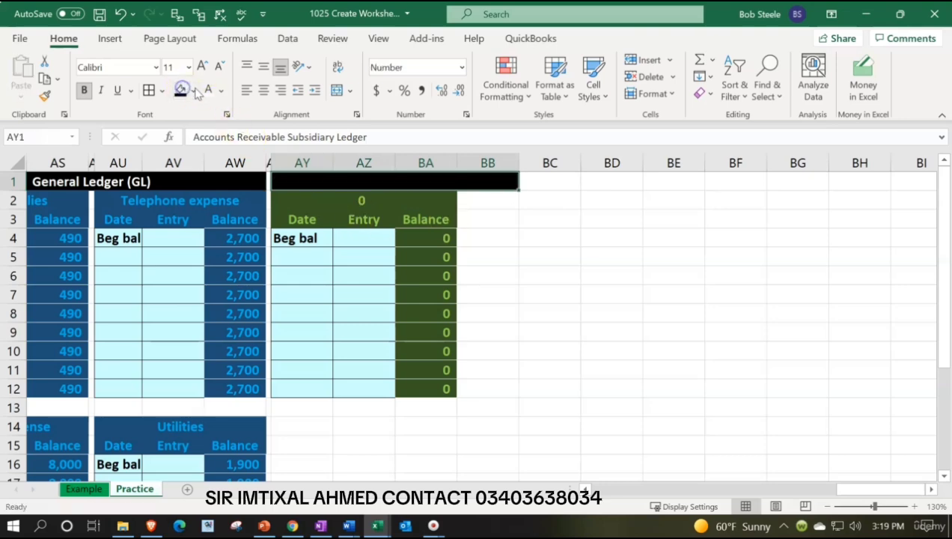
pyautogui.click(208, 90)
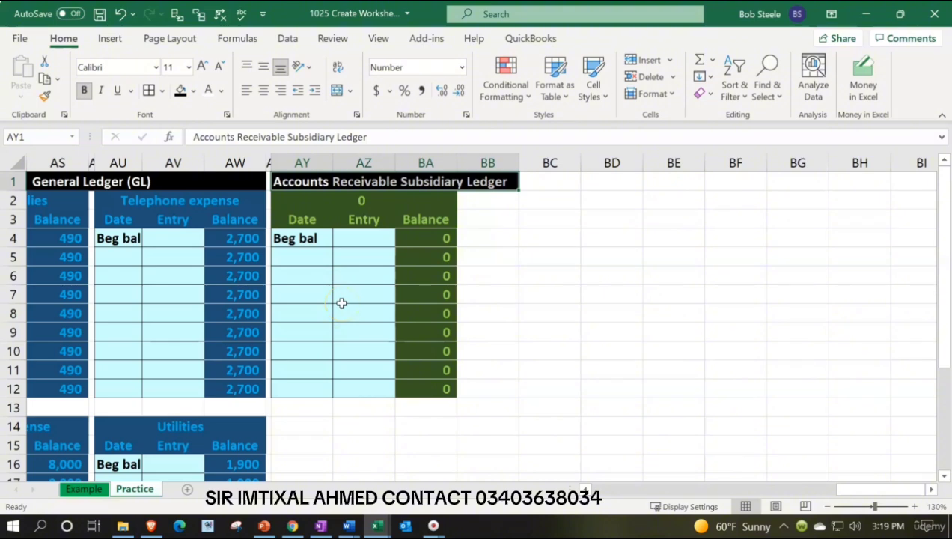
# Title the pasted ledger block Customer 1 in cell AY2
pyautogui.click(313, 201)
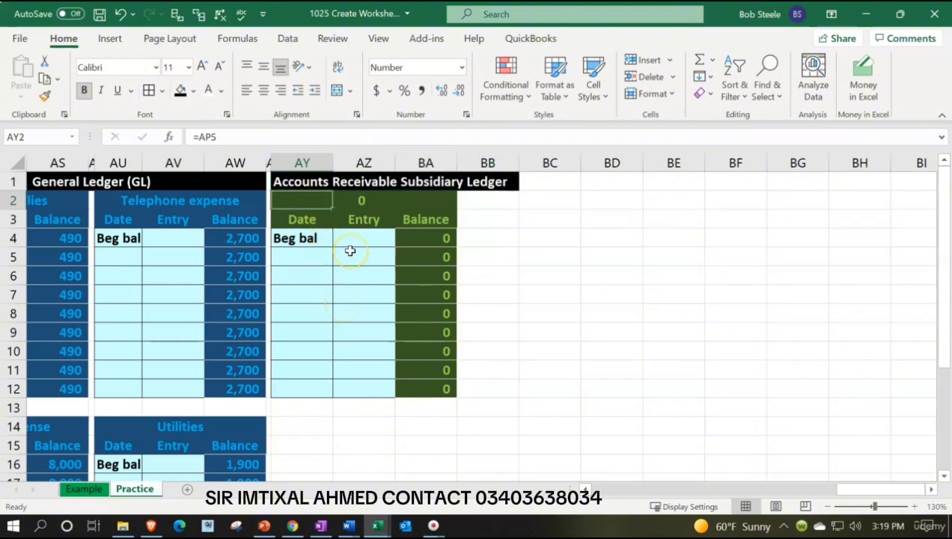
pyautogui.write('Customer')
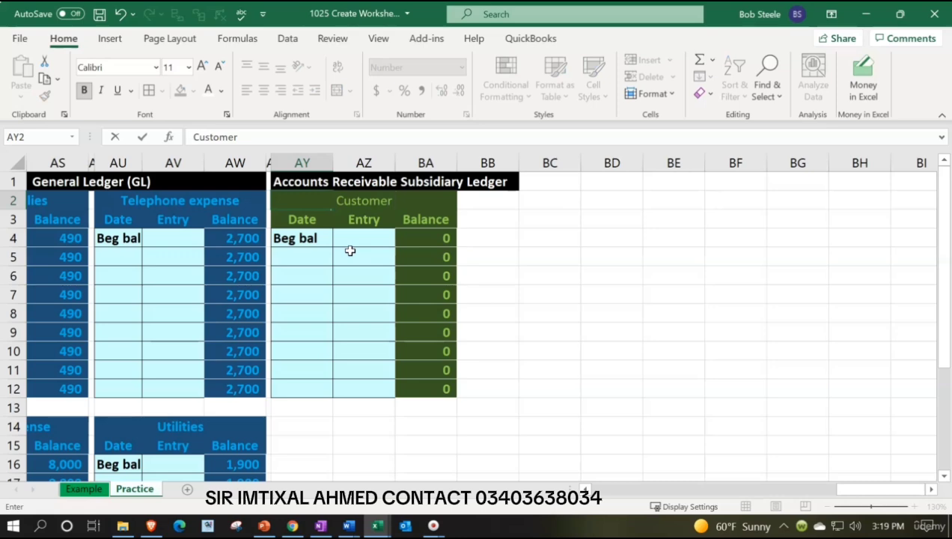
pyautogui.write('1')
pyautogui.press('Return')
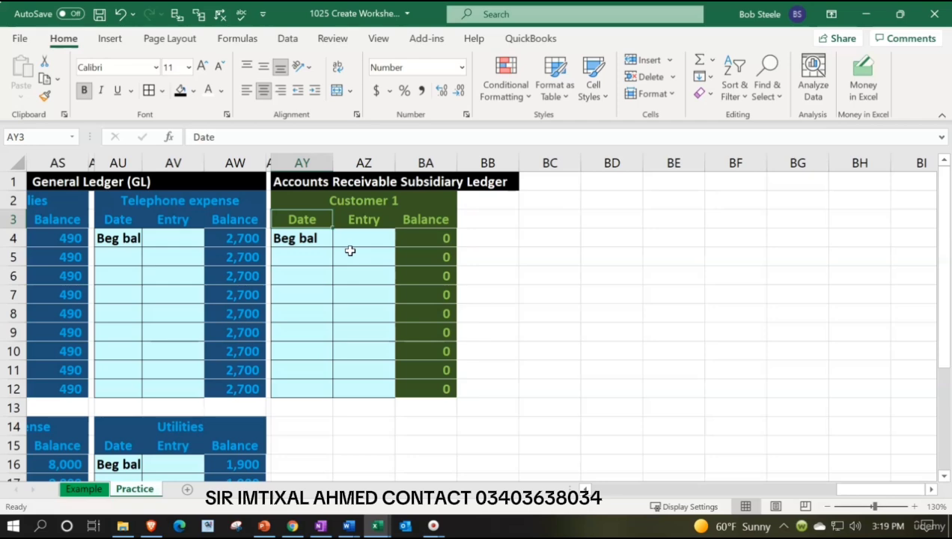
# Copy the Customer 1 ledger block AY2:BA12 and paste it below at AY14
pyautogui.press('Down')
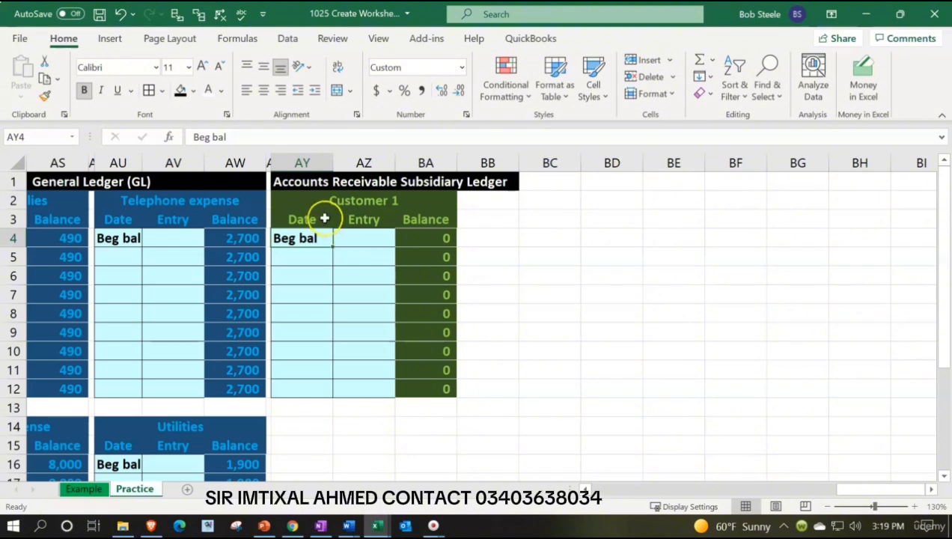
pyautogui.moveTo(300, 200); pyautogui.dragTo(428, 382)
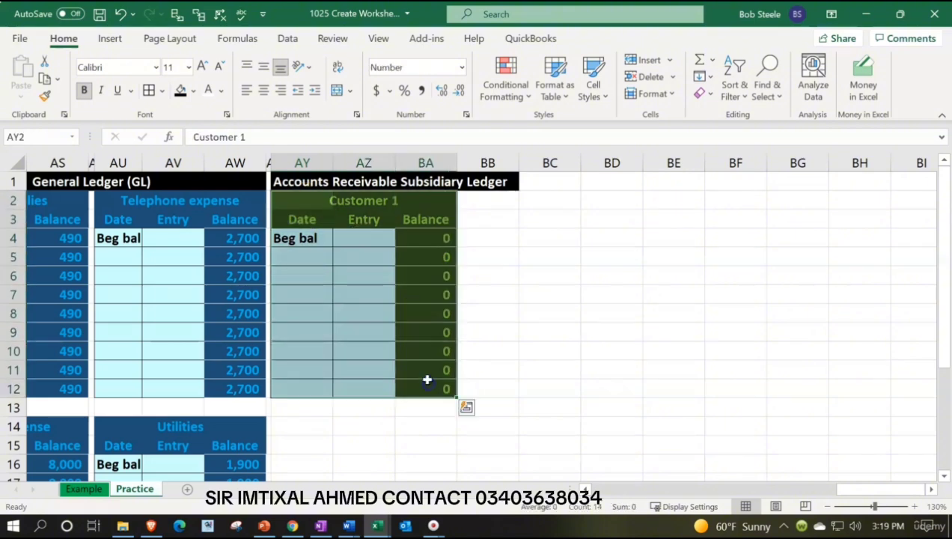
pyautogui.scroll(-1, 425, 336)
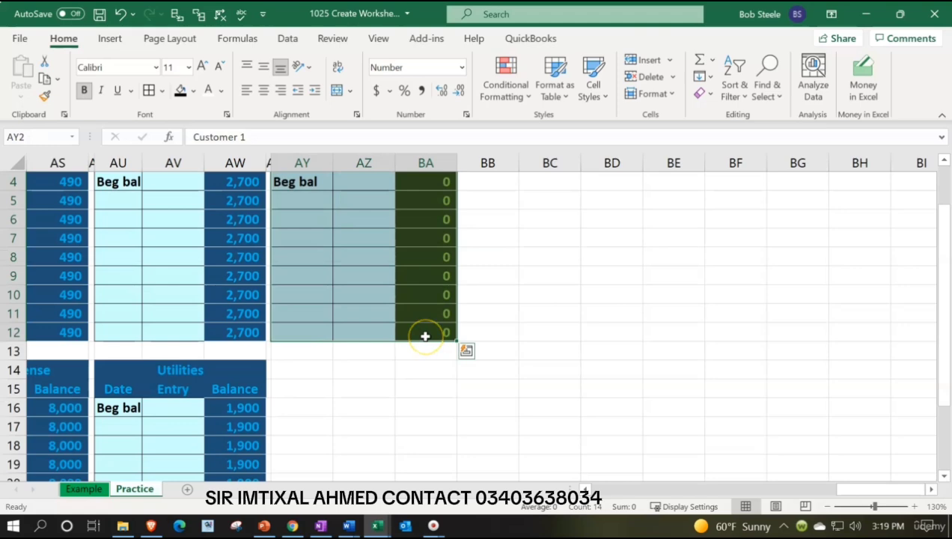
pyautogui.hotkey('ctrl', 'c')
pyautogui.click(304, 377)
pyautogui.hotkey('ctrl', 'v')
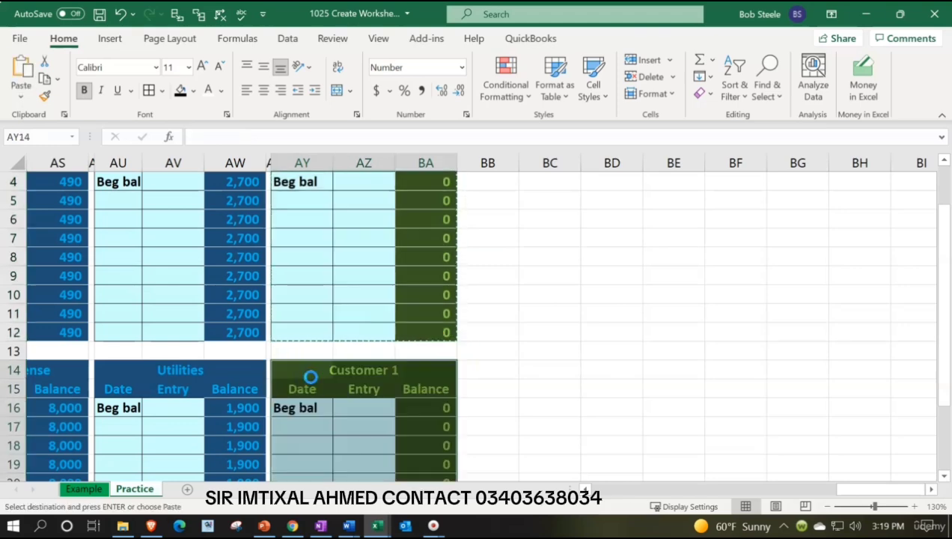
pyautogui.scroll(1, 459, 269)
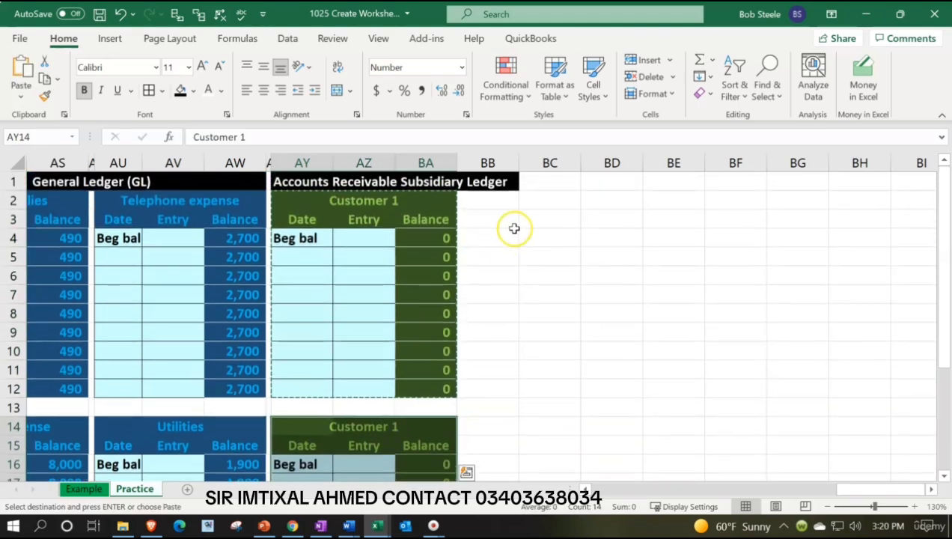
# Retitle the lower ledger block Customer 2 in cell AY14
pyautogui.scroll(-1, 346, 382)
pyautogui.doubleClick(330, 376)
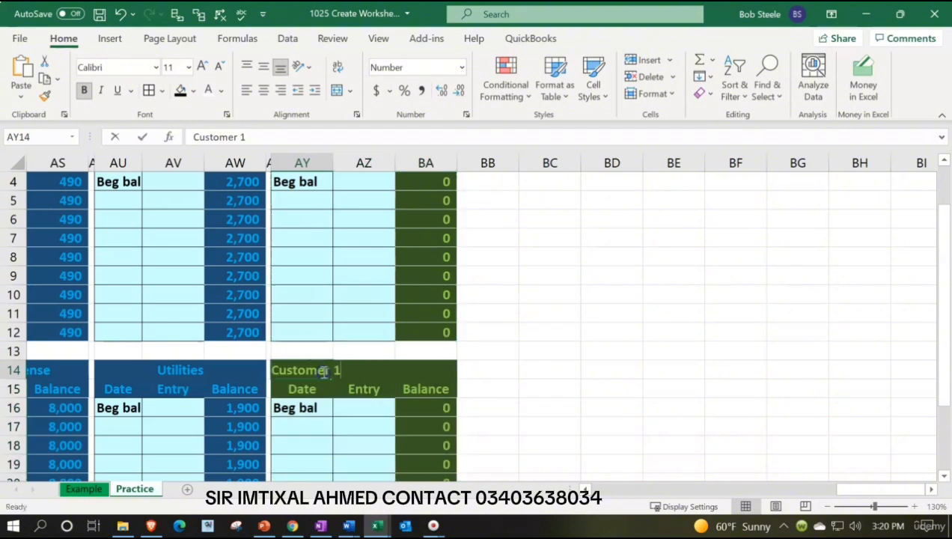
pyautogui.press('BackSpace')
pyautogui.write('2')
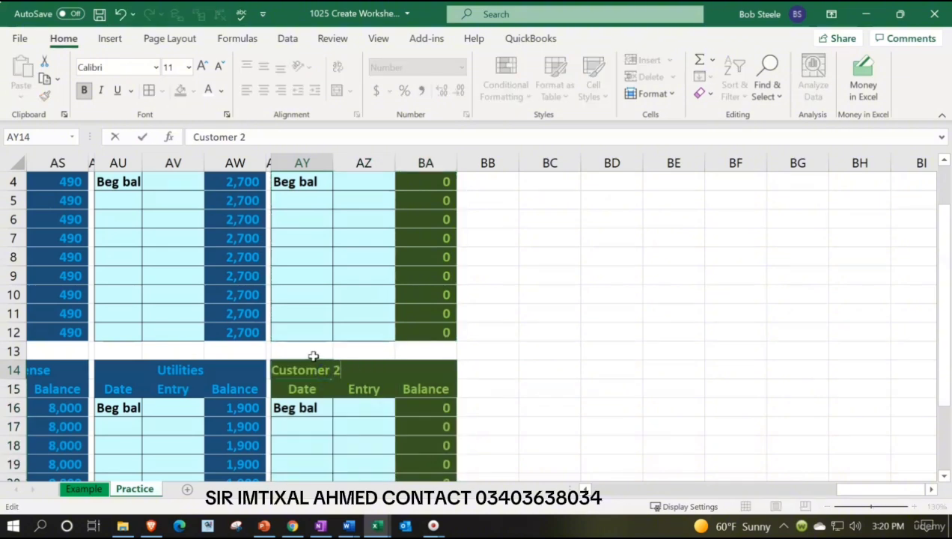
pyautogui.press('Return')
pyautogui.scroll(1, 313, 356)
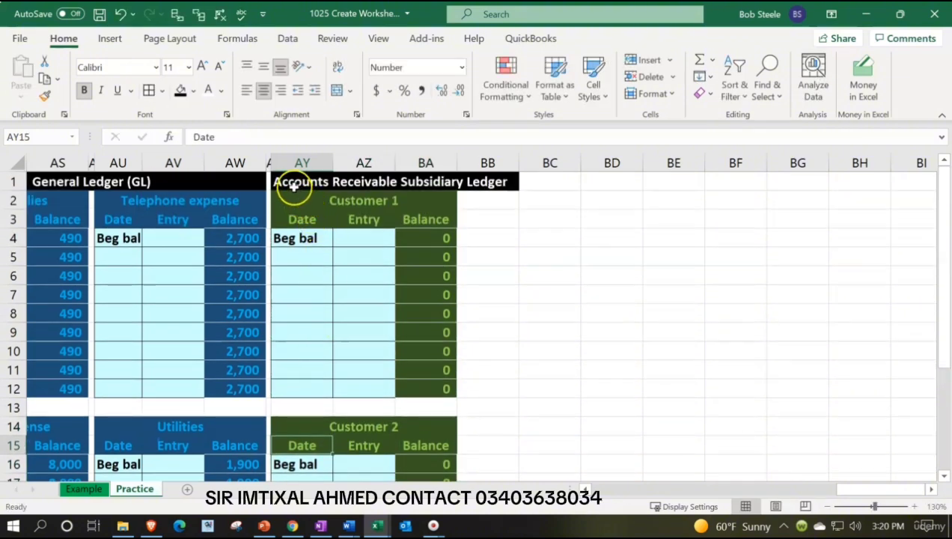
# Copy columns AX:BA with both customer ledgers and paste them starting at column BB
pyautogui.moveTo(266, 163); pyautogui.dragTo(410, 174)
pyautogui.hotkey('ctrl', 'c')
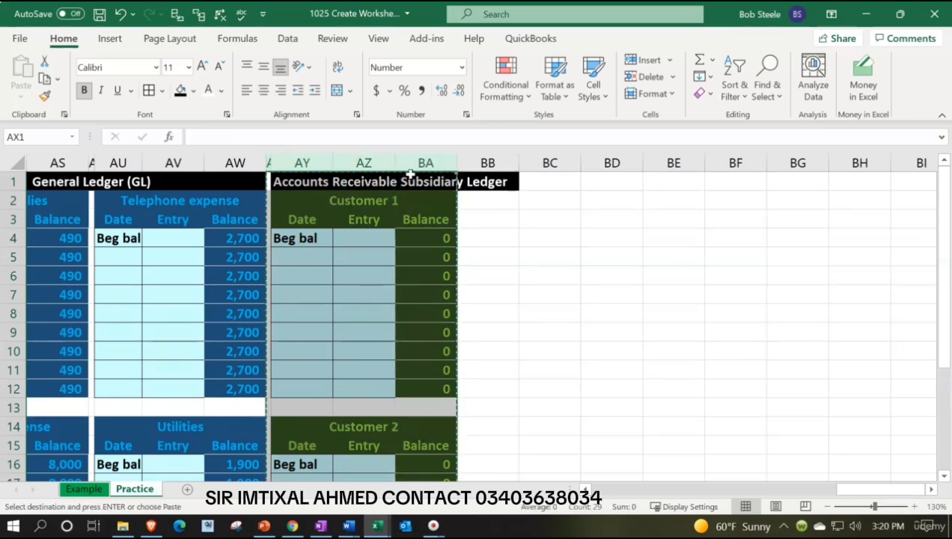
pyautogui.click(488, 163)
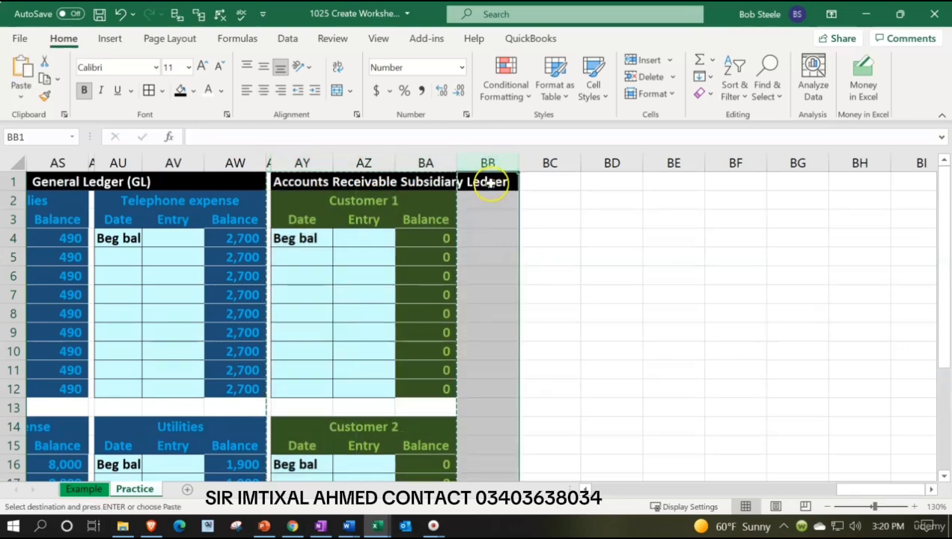
pyautogui.hotkey('ctrl', 'v')
pyautogui.click(493, 231)
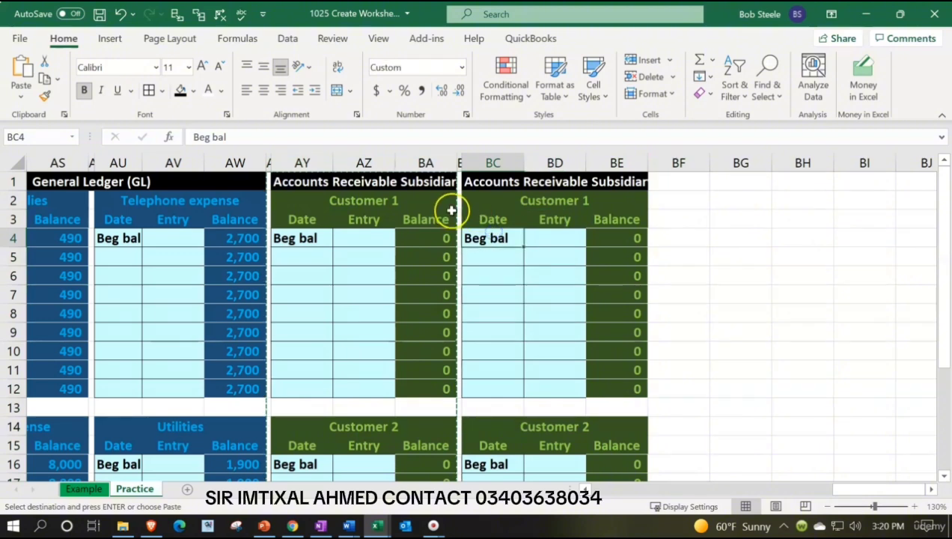
# Clear the duplicate heading in BC1 and format BA1:BC1 with a black fill and white font across the gap
pyautogui.click(483, 182)
pyautogui.press('Delete')
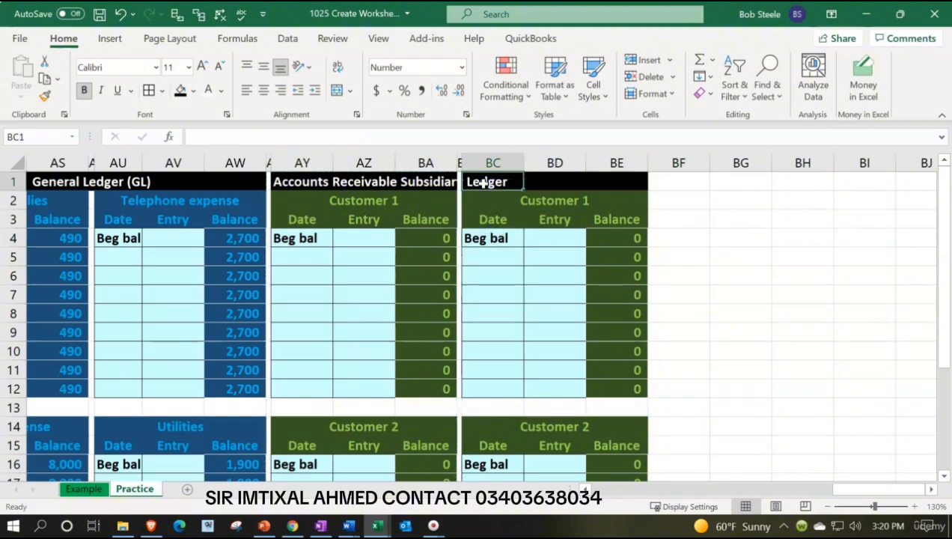
pyautogui.press('Down')
pyautogui.press('Down')
pyautogui.press('Up')
pyautogui.press('Up')
pyautogui.moveTo(483, 182); pyautogui.dragTo(420, 183)
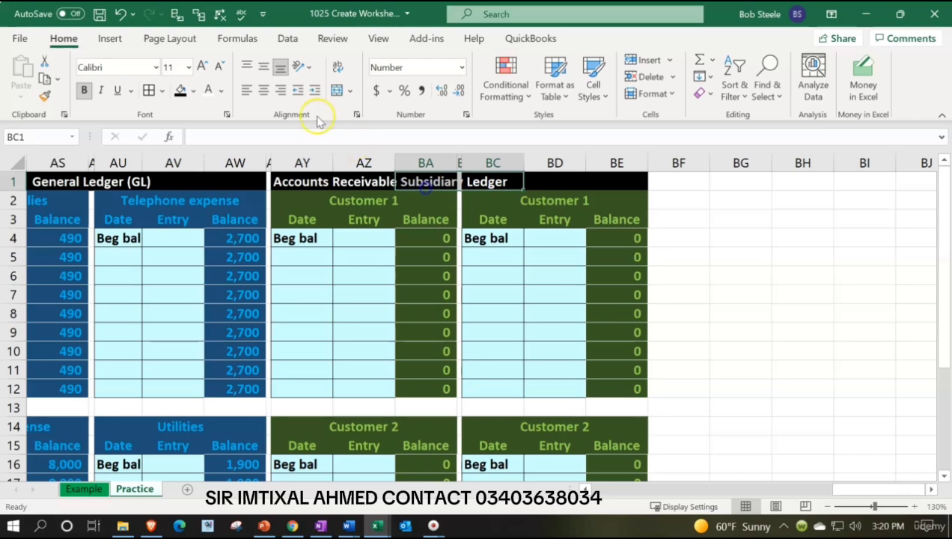
pyautogui.click(209, 88)
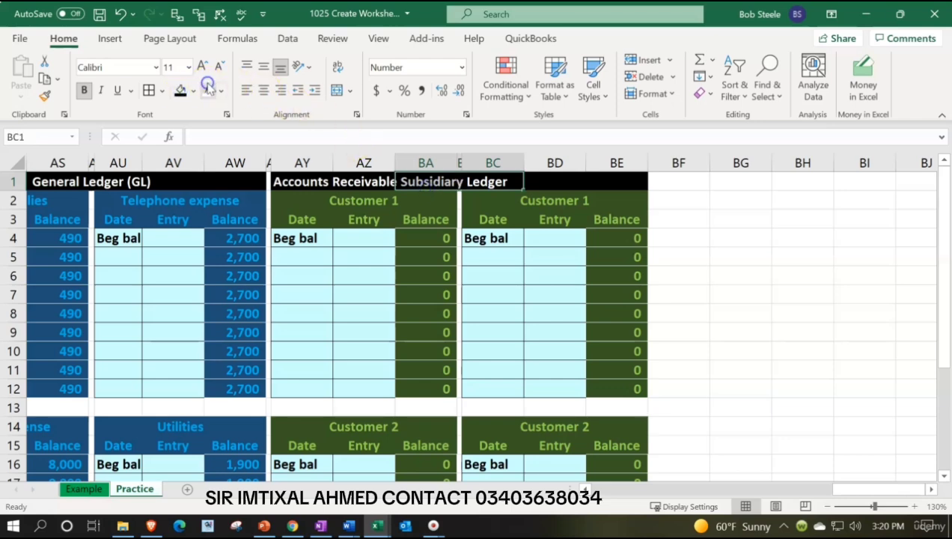
pyautogui.click(534, 313)
# Retitle the copied ledger blocks Customer 3 in cell BC2 and Customer 4 in cell BC14
pyautogui.doubleClick(498, 202)
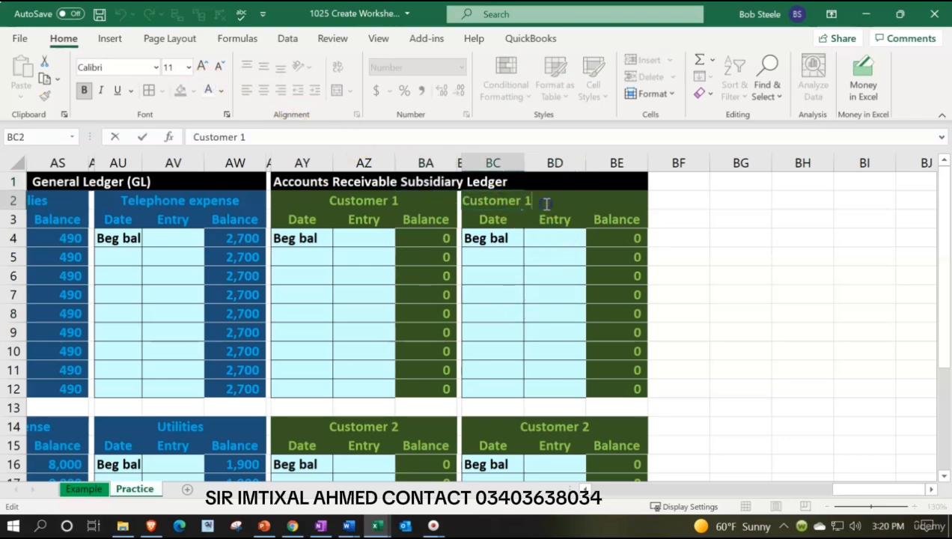
pyautogui.press('BackSpace')
pyautogui.write('3')
pyautogui.press('Return')
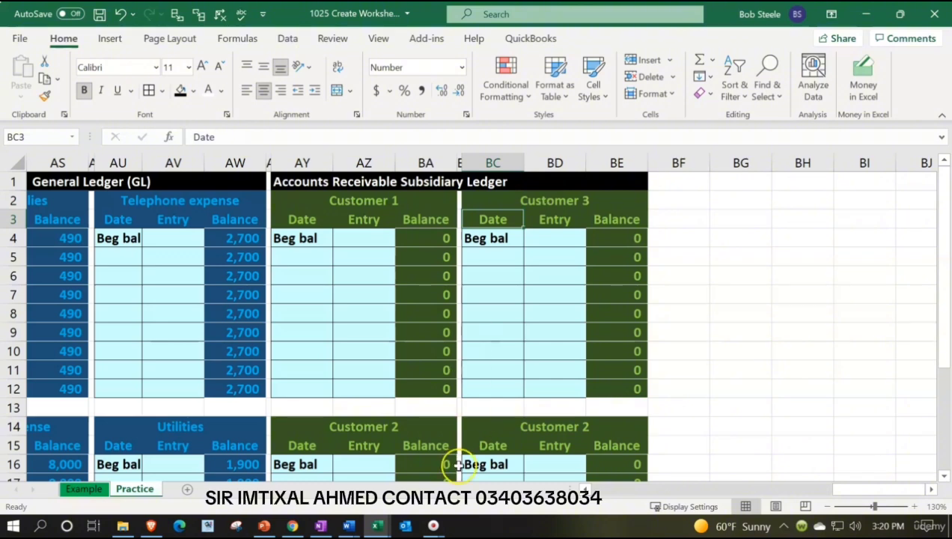
pyautogui.doubleClick(476, 428)
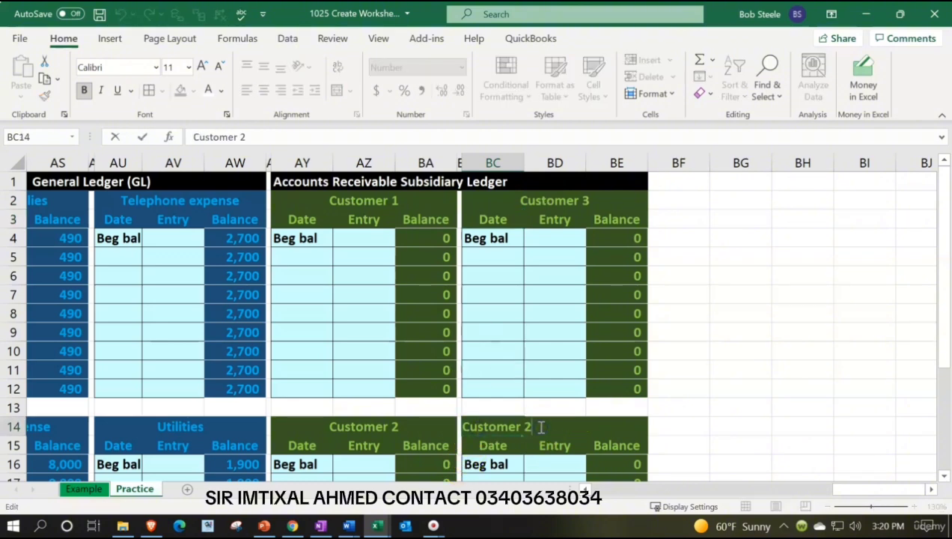
pyautogui.press('BackSpace')
pyautogui.write('4')
pyautogui.press('Return')
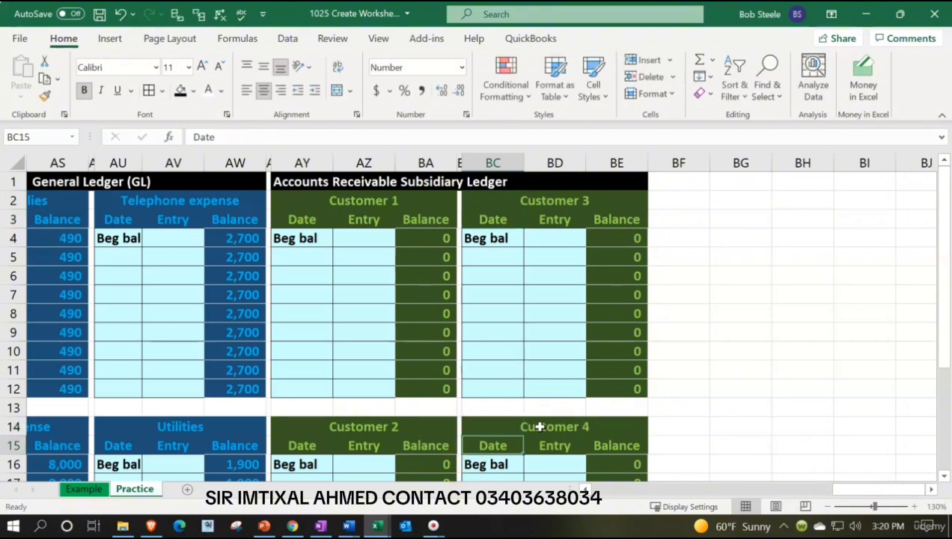
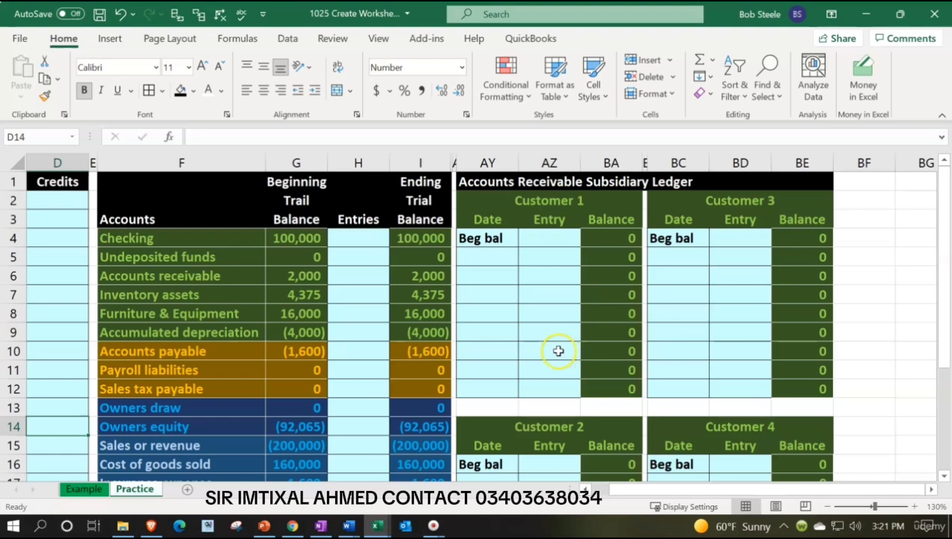
# Enter beginning balances of 1000 for Customer 1 in BA4 and 600 for Customer 2 in BA16
pyautogui.click(396, 277)
pyautogui.click(599, 239)
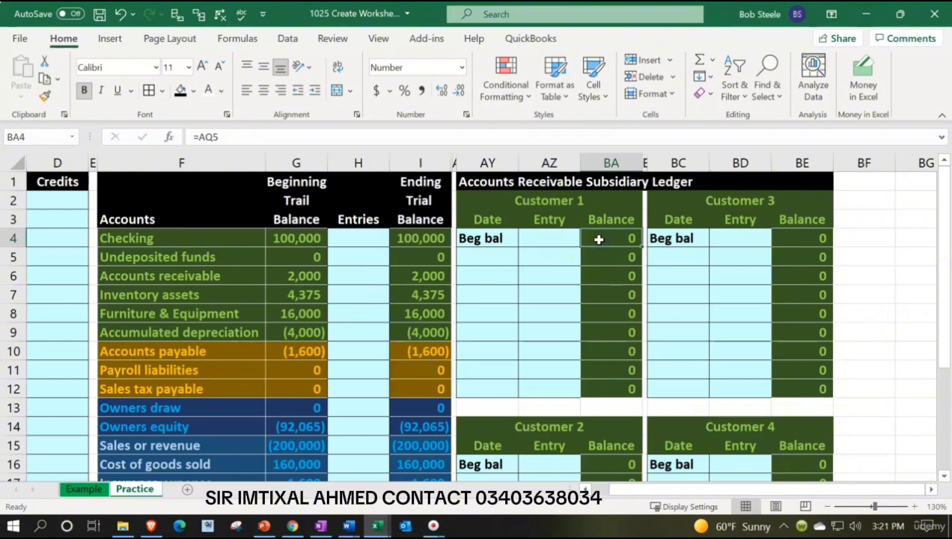
pyautogui.write('1000')
pyautogui.press('Return')
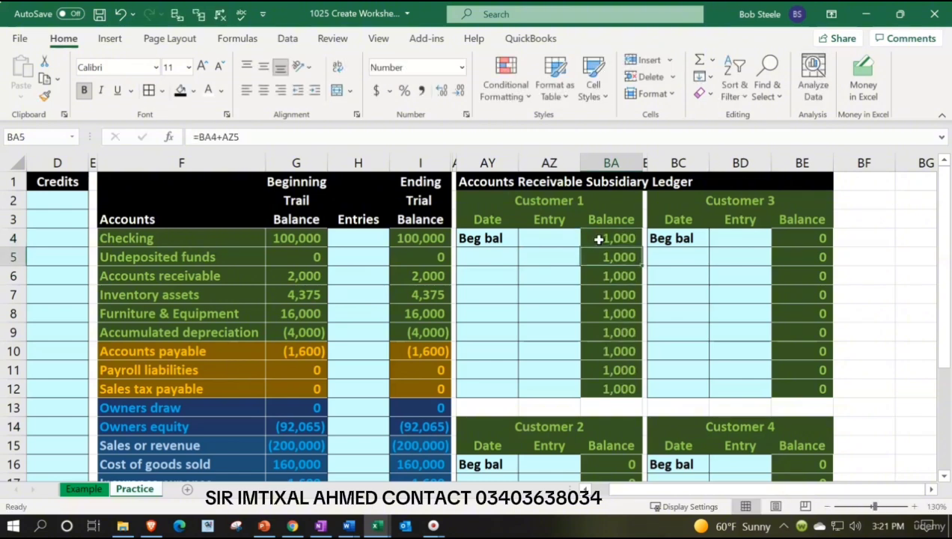
pyautogui.press('Down')
pyautogui.press('Down')
pyautogui.press('Down')
pyautogui.press('Down')
pyautogui.press('Down')
pyautogui.press('Down')
pyautogui.press('Down')
pyautogui.press('Down')
pyautogui.press('Down')
pyautogui.press('Down')
pyautogui.press('Down')
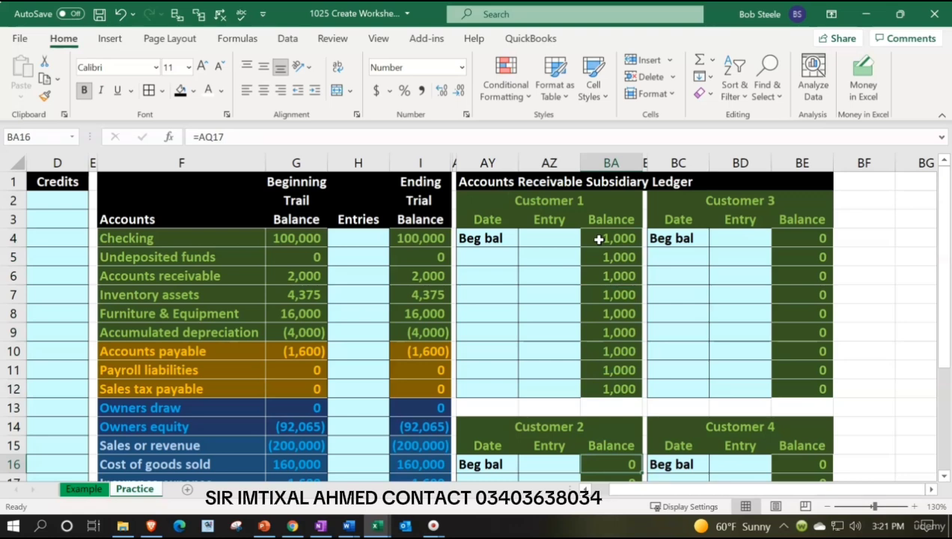
pyautogui.write('600')
pyautogui.press('Return')
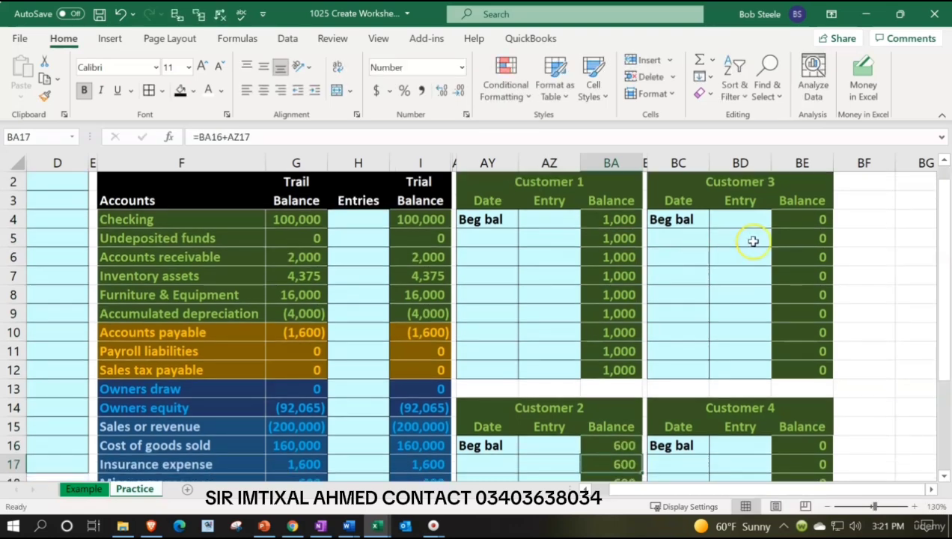
# Enter a beginning balance of 400 for Customer 3 in cell BE4
pyautogui.click(792, 216)
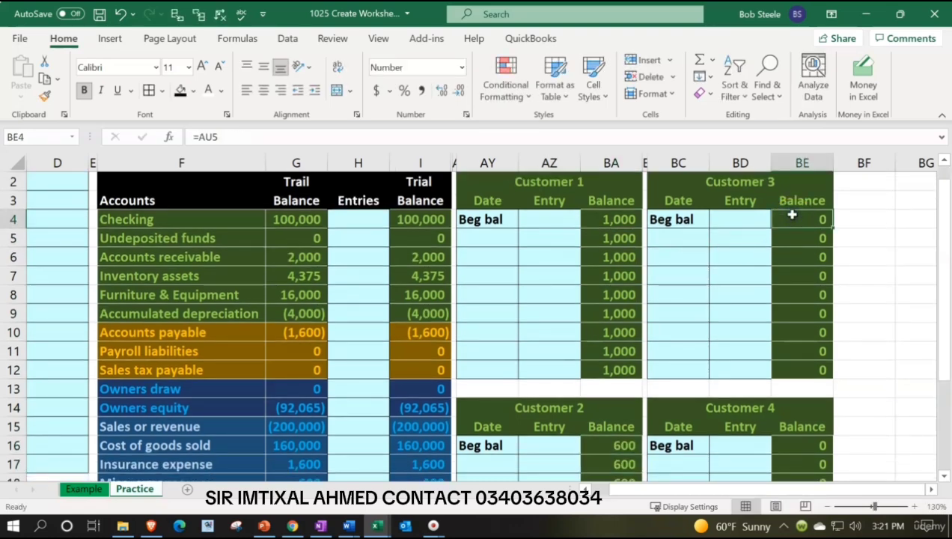
pyautogui.write('400')
pyautogui.press('Return')
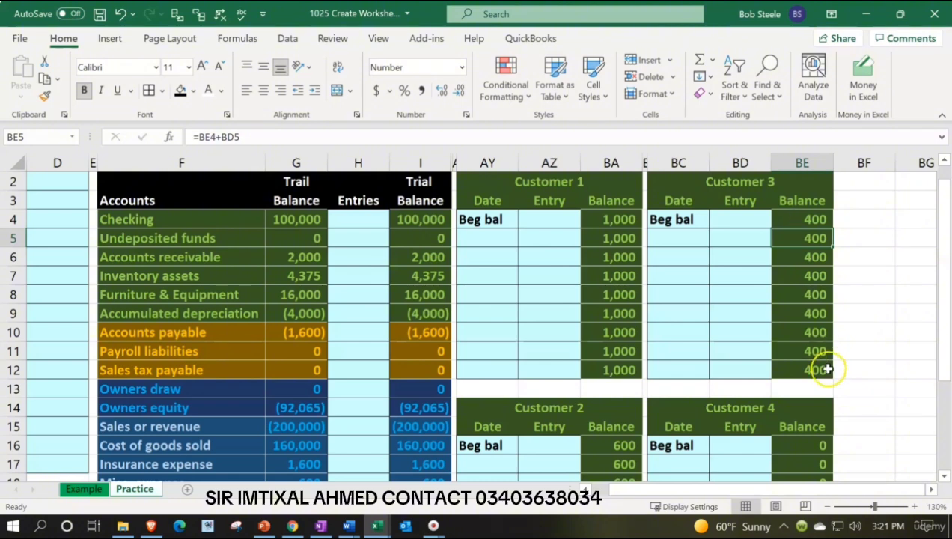
pyautogui.scroll(-1, 827, 369)
pyautogui.click(823, 389)
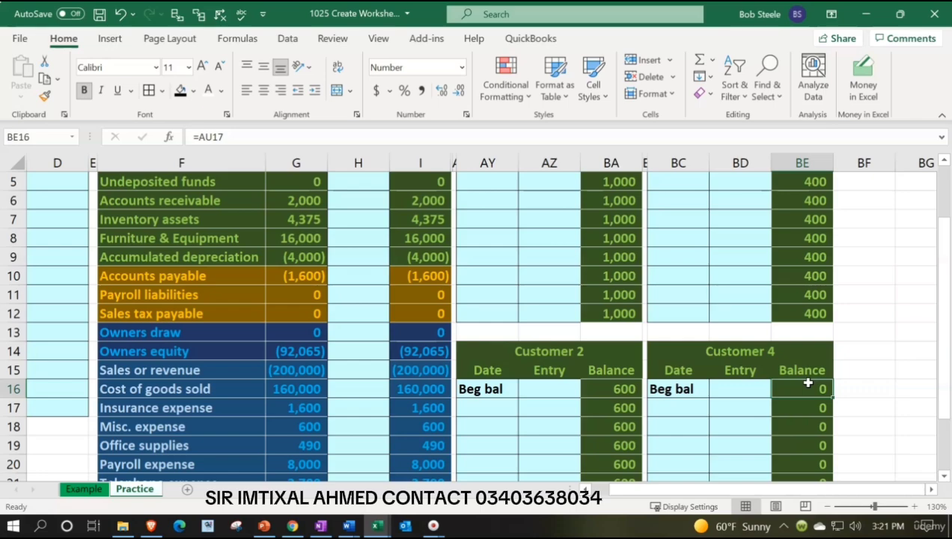
# Move the Accounts Receivable Subsidiary Ledger heading from AY1 to BA1
pyautogui.scroll(2, 808, 383)
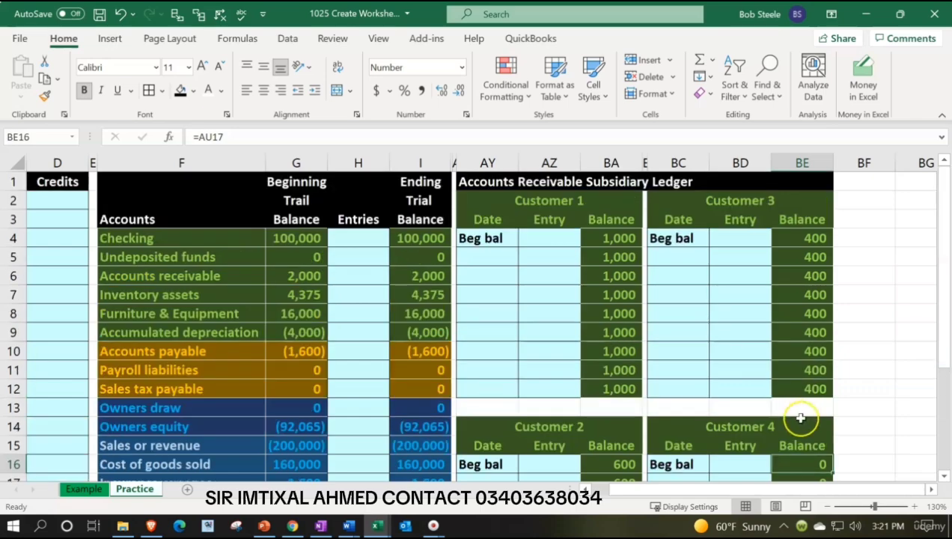
pyautogui.scroll(-2, 725, 412)
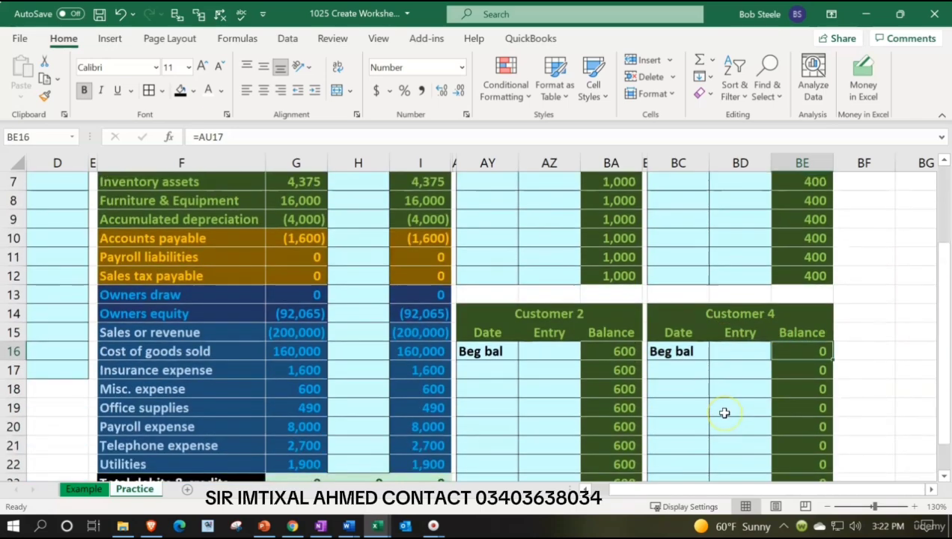
pyautogui.scroll(2, 724, 413)
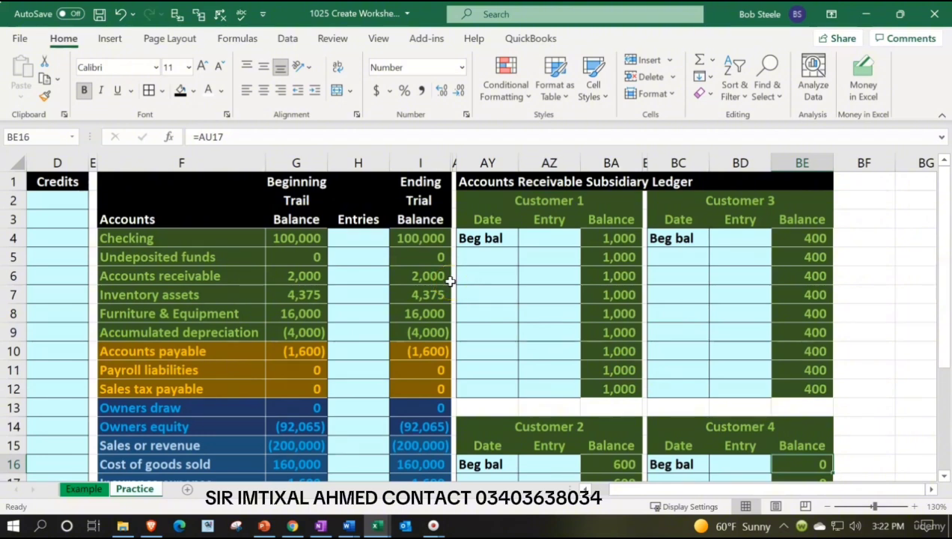
pyautogui.click(488, 181)
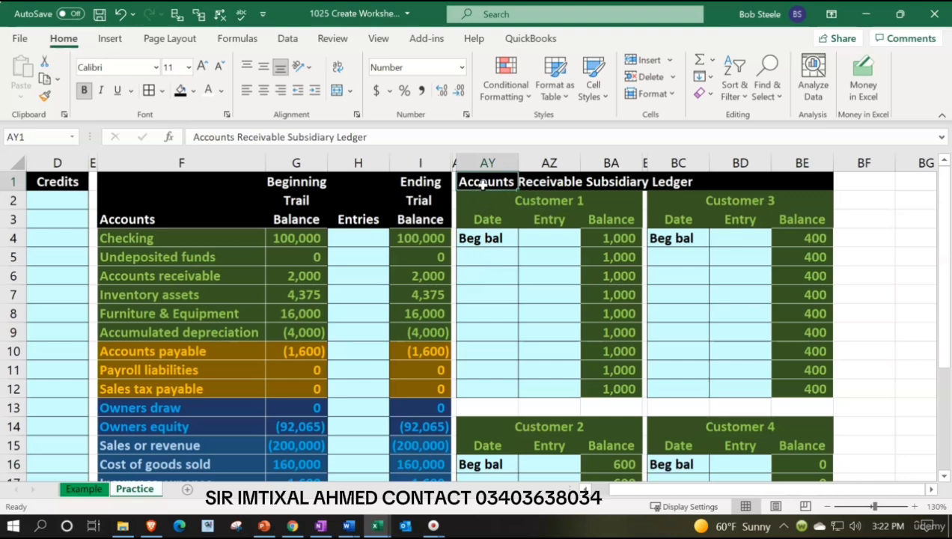
pyautogui.moveTo(484, 193); pyautogui.dragTo(590, 182)
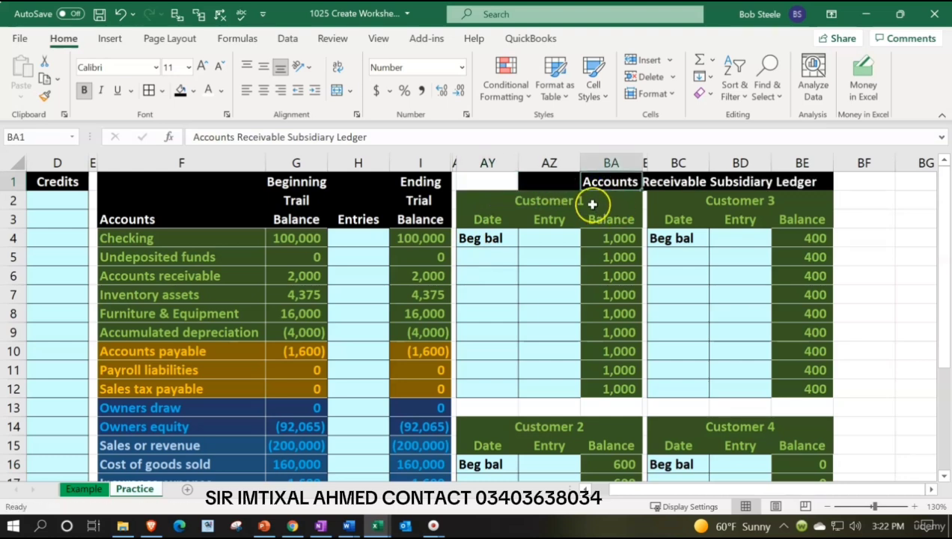
# Total the four customers' ending balances in AY1 with the formula =BA12+BA24+BE12+BE24
pyautogui.click(499, 181)
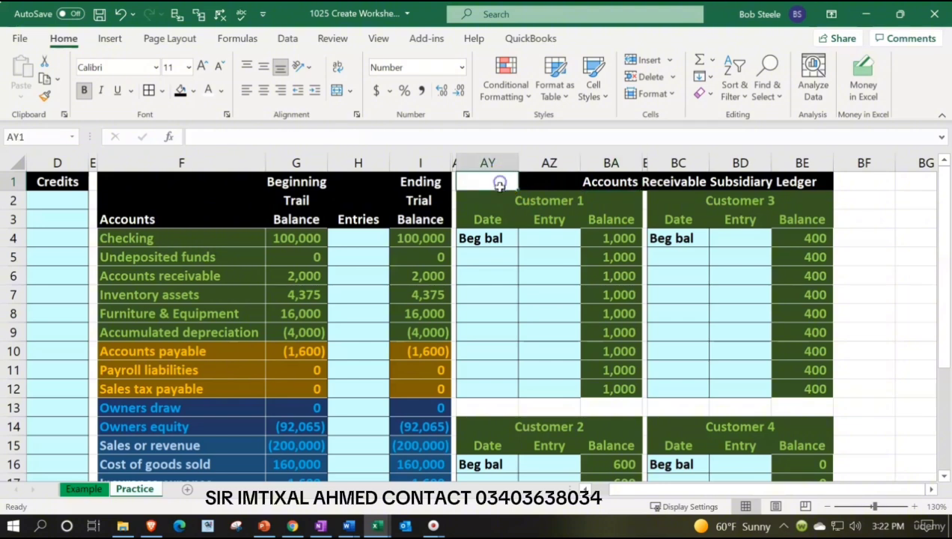
pyautogui.write('=')
pyautogui.click(610, 395)
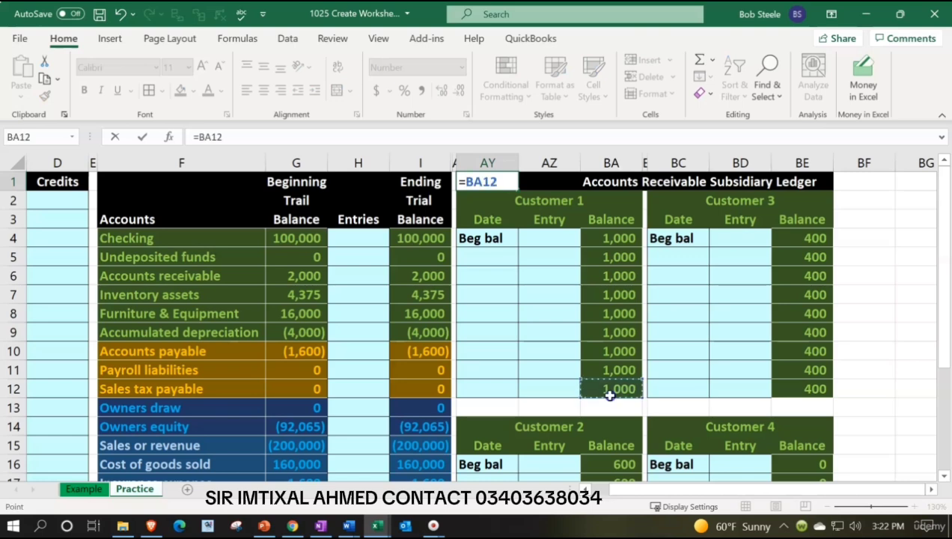
pyautogui.write('+')
pyautogui.scroll(-3, 610, 395)
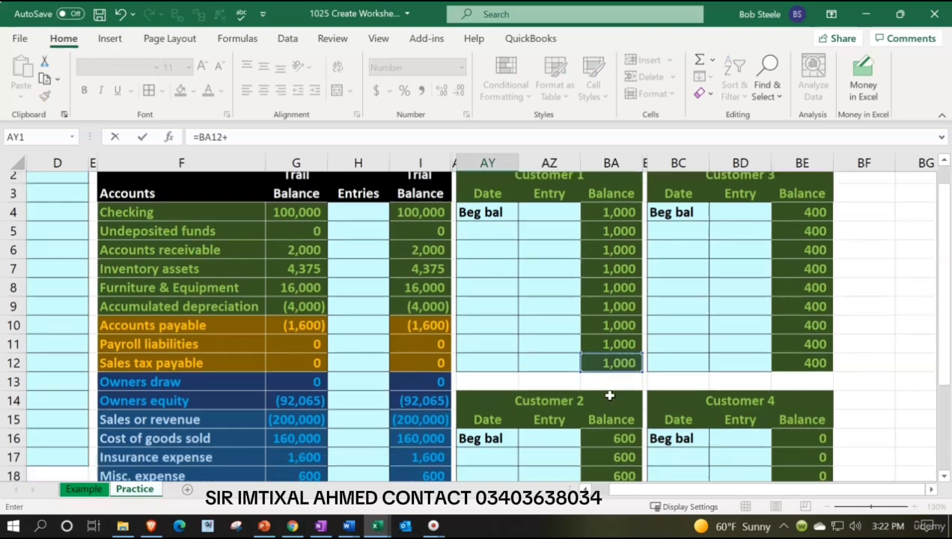
pyautogui.click(612, 422)
pyautogui.click(622, 444)
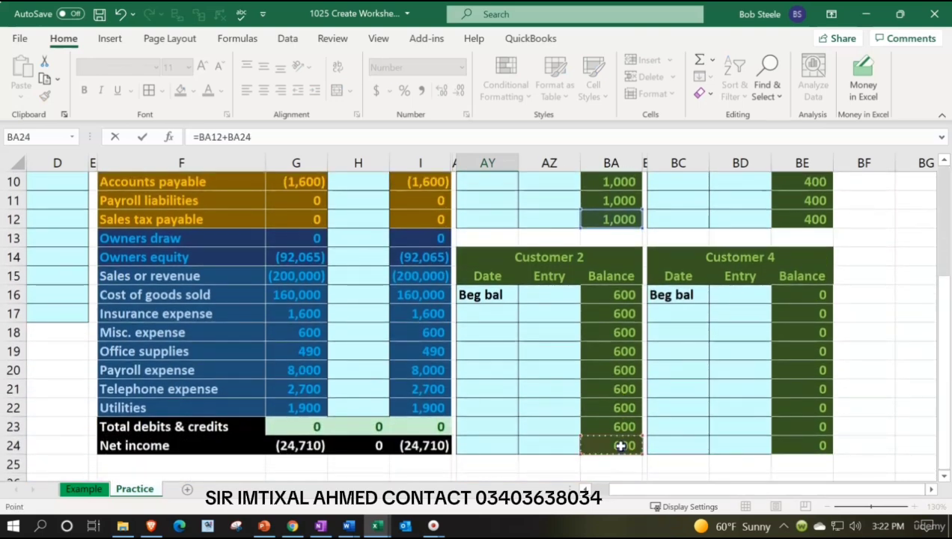
pyautogui.write('+')
pyautogui.click(805, 219)
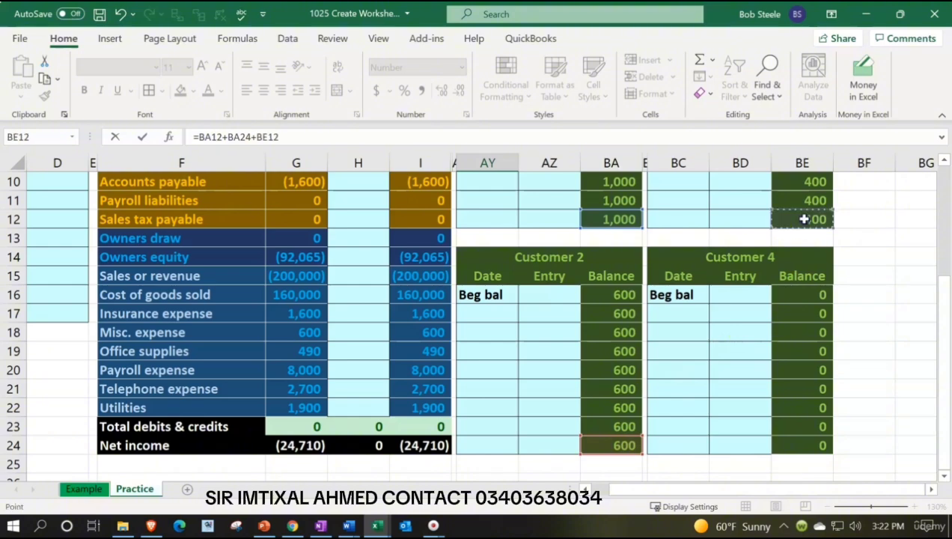
pyautogui.write('+')
pyautogui.click(814, 444)
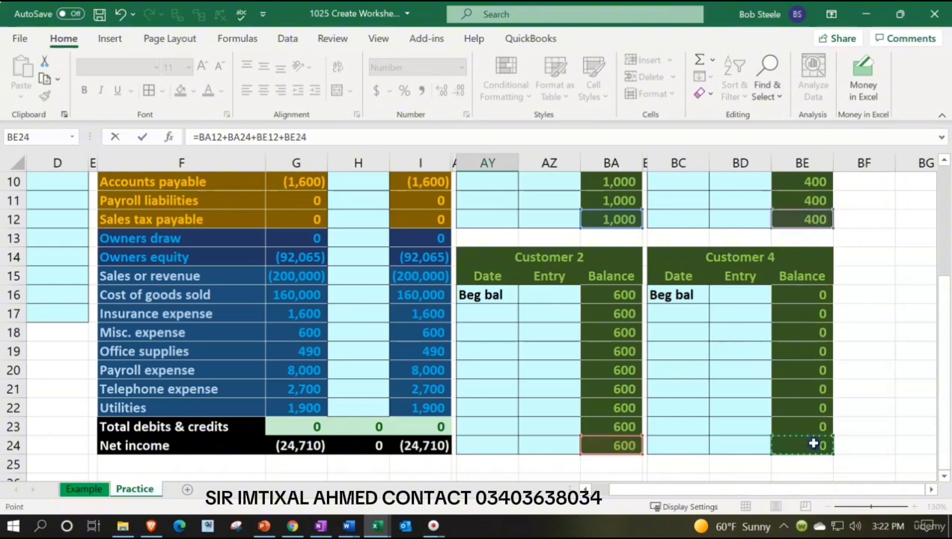
pyautogui.press('Return')
pyautogui.press('Up')
pyautogui.press('Right')
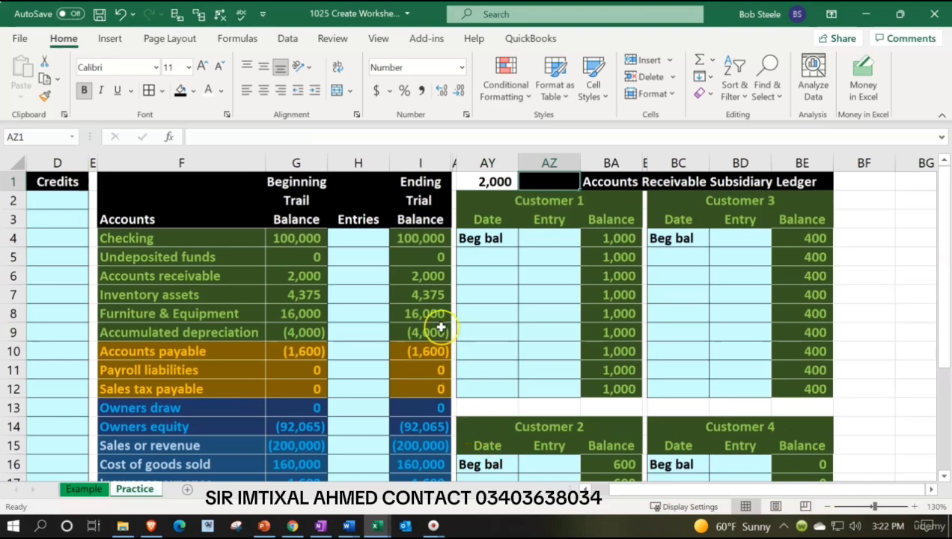
# Copy the formatting of cell AY1 onto cell AZ1
pyautogui.click(484, 181)
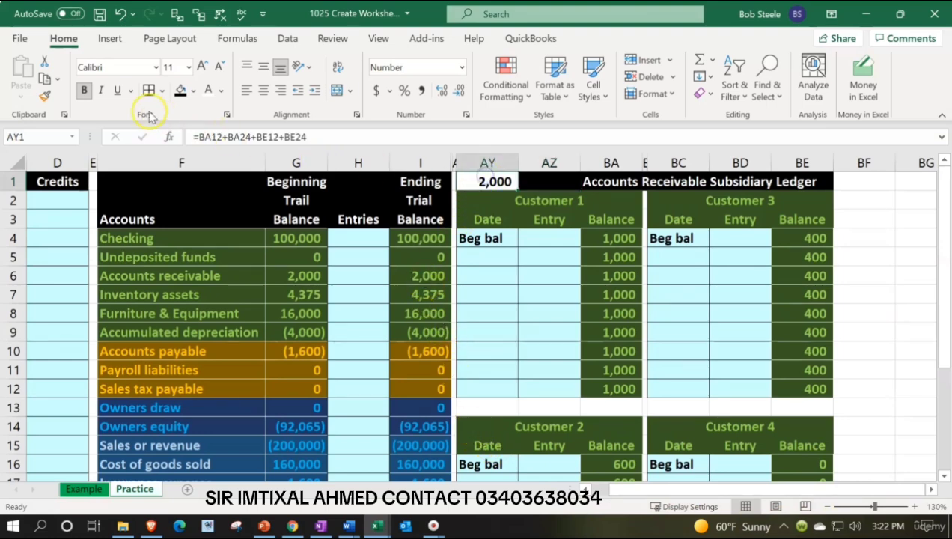
pyautogui.click(44, 95)
pyautogui.click(549, 181)
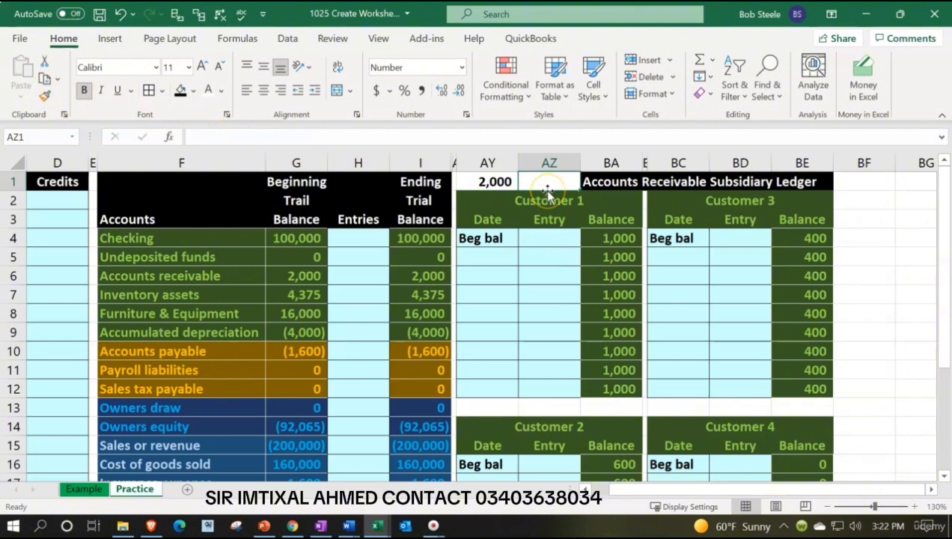
# Enter the check formula =AY1-I6 in AZ1 to compare the subsidiary total with the accounts receivable ending balance
pyautogui.write('=')
pyautogui.press('Left')
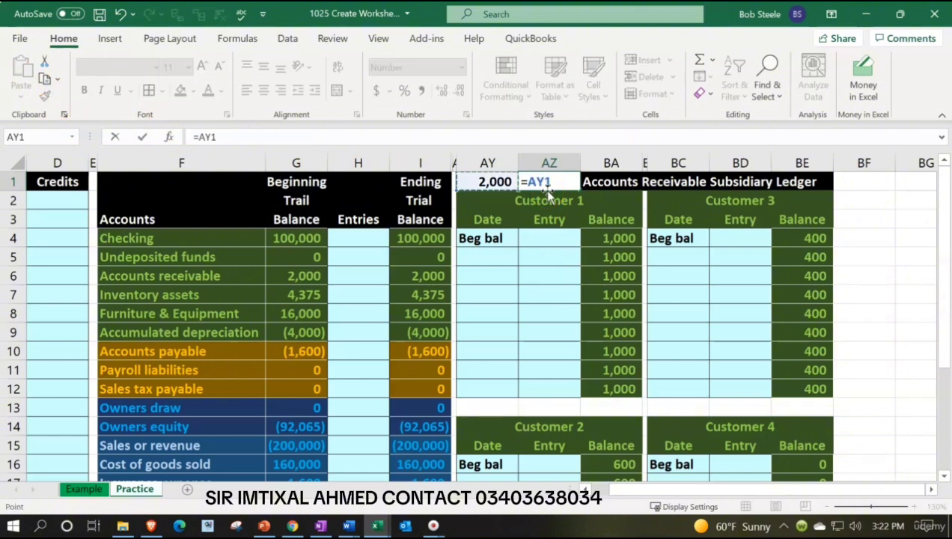
pyautogui.write('-')
pyautogui.press('Down')
pyautogui.press('Down')
pyautogui.press('Down')
pyautogui.press('Down')
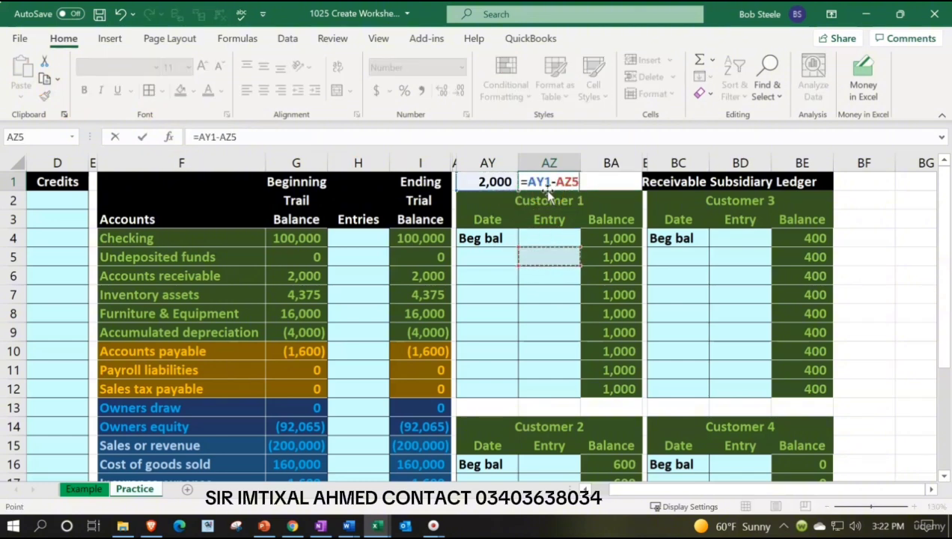
pyautogui.press('Left')
pyautogui.press('Left')
pyautogui.press('Down')
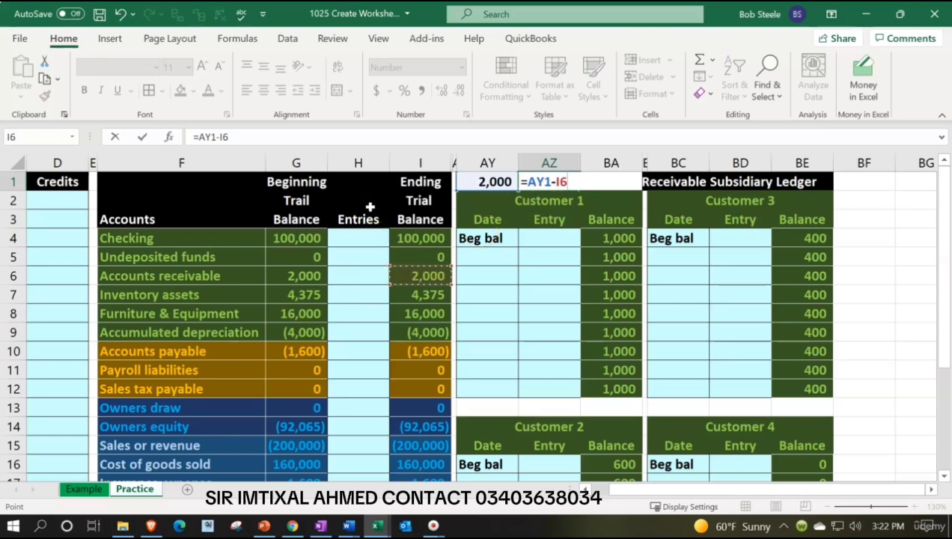
pyautogui.press('Return')
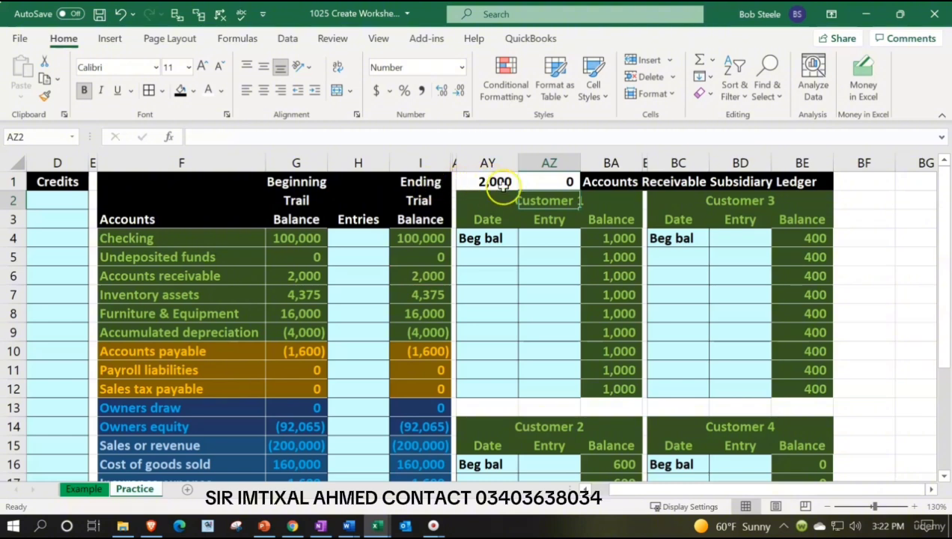
# Copy the green check-cell formatting of I23 onto the difference formula in AZ1
pyautogui.click(546, 178)
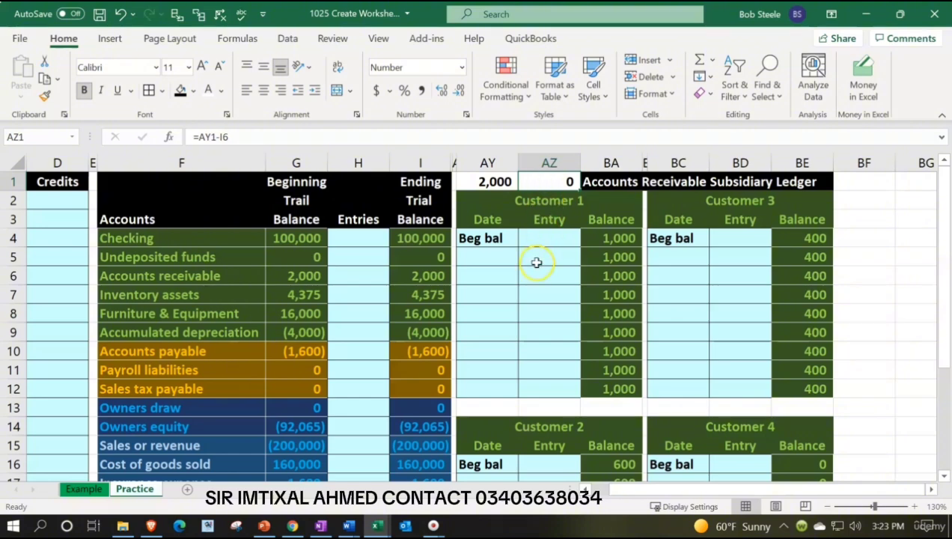
pyautogui.scroll(-3, 535, 262)
pyautogui.click(431, 425)
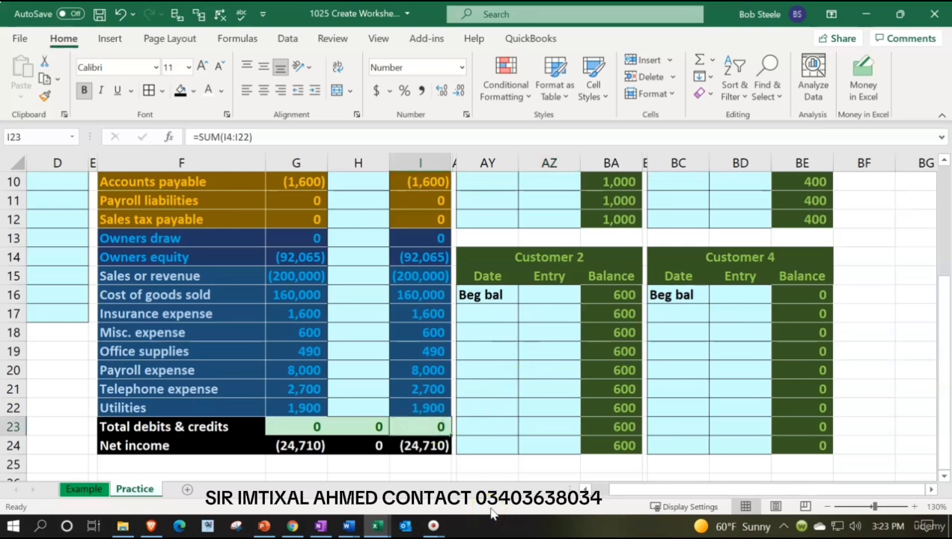
pyautogui.click(45, 97)
pyautogui.scroll(3, 468, 236)
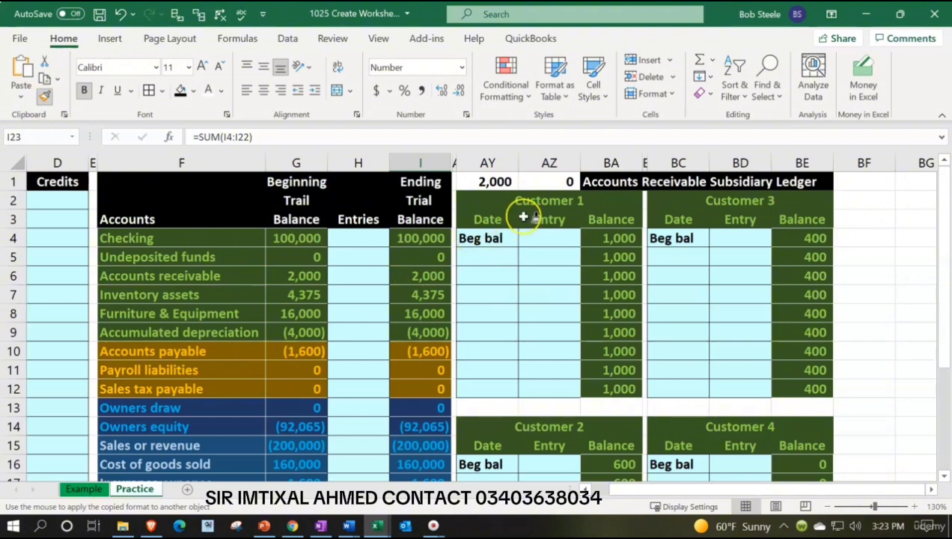
pyautogui.click(542, 181)
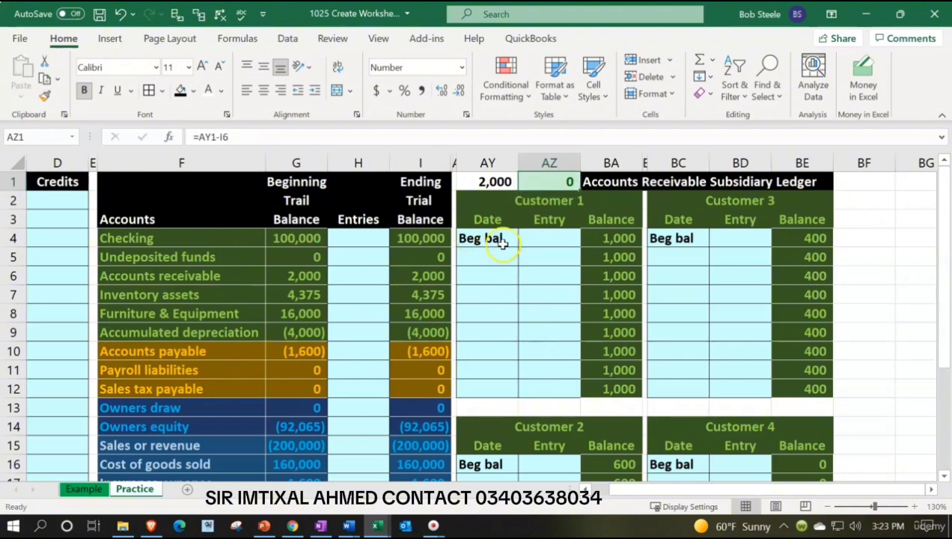
# Format the subsidiary ledger total in AY1 with a black fill and white font
pyautogui.click(488, 181)
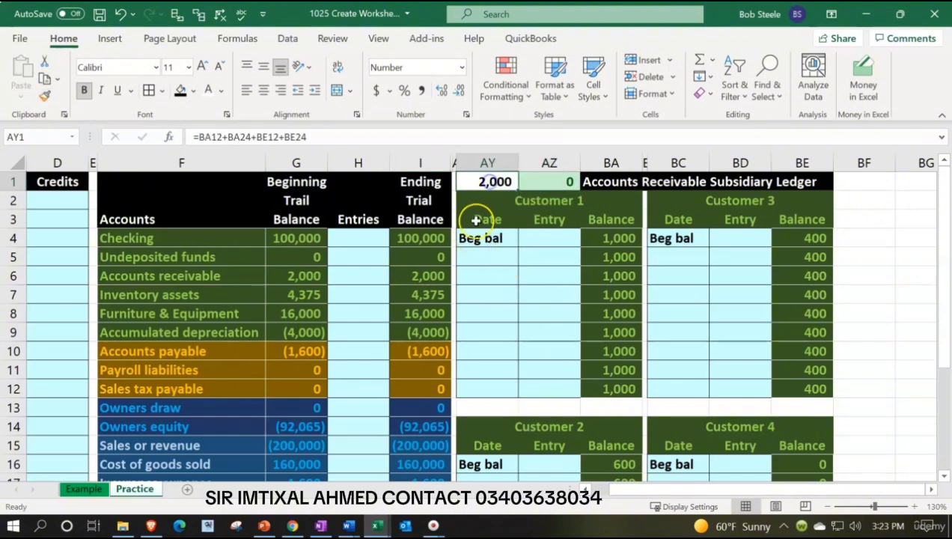
pyautogui.click(181, 91)
pyautogui.click(208, 90)
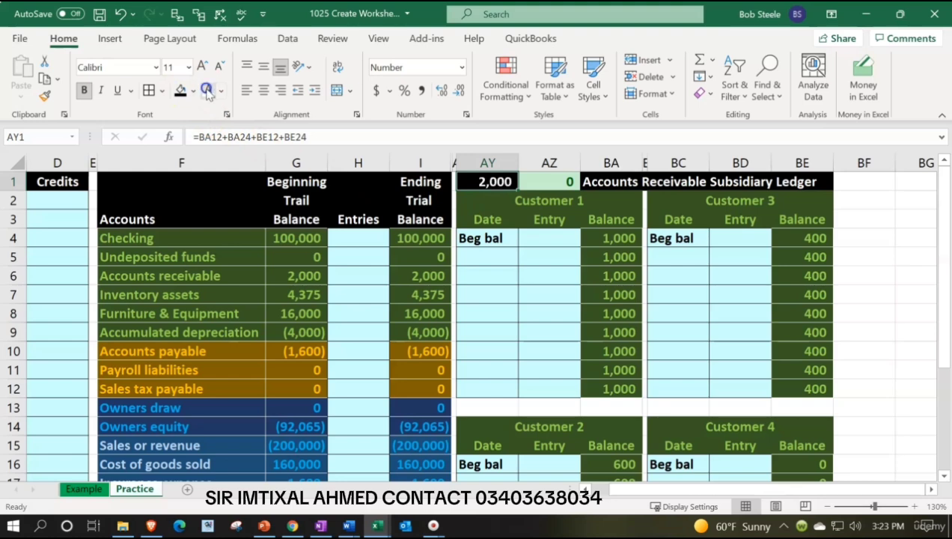
# Center the Accounts Receivable Subsidiary Ledger title across BA1:BE1 using Center Across Selection, without merging cells
pyautogui.click(650, 291)
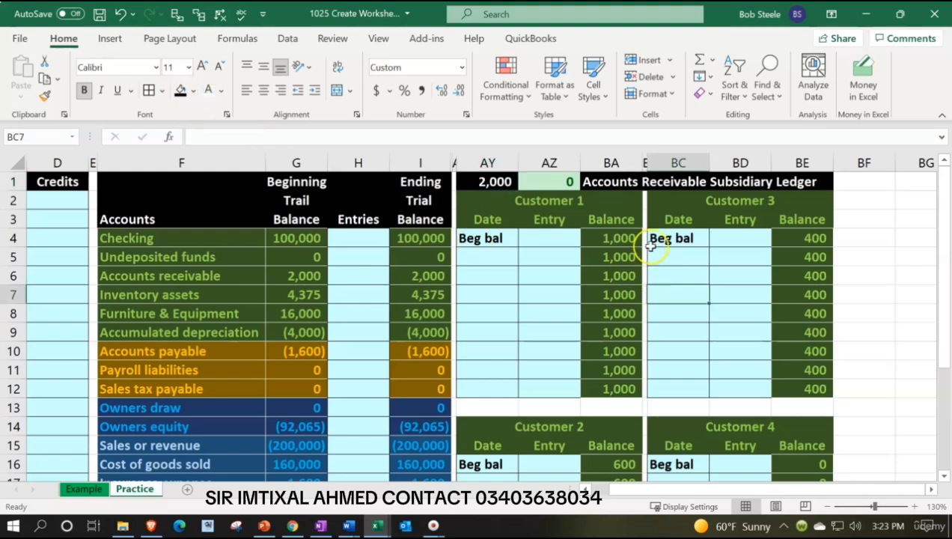
pyautogui.moveTo(612, 184); pyautogui.dragTo(789, 181)
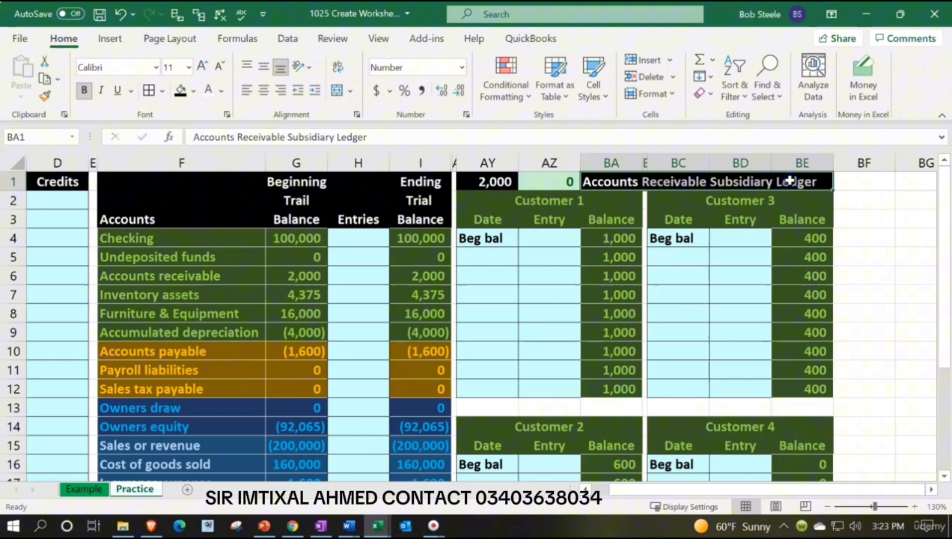
pyautogui.rightClick(619, 179)
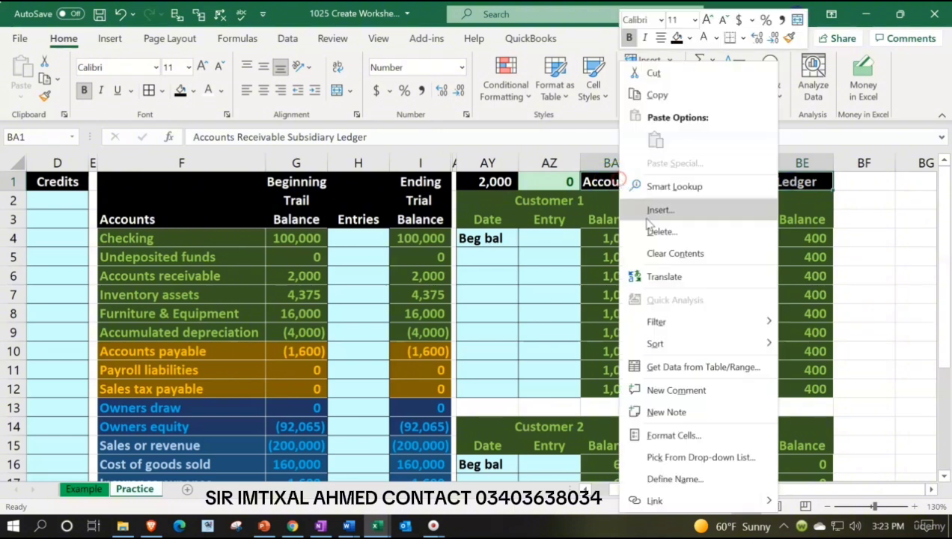
pyautogui.click(659, 435)
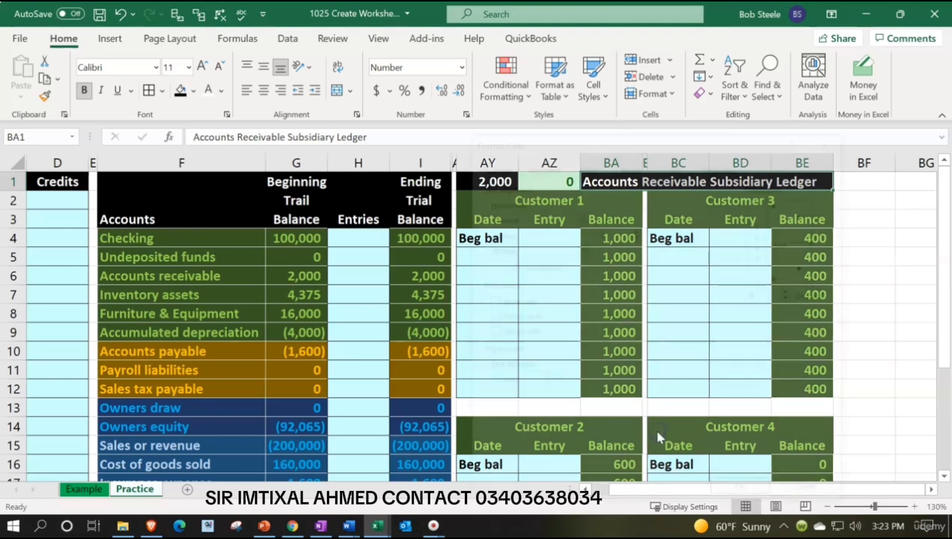
pyautogui.click(579, 216)
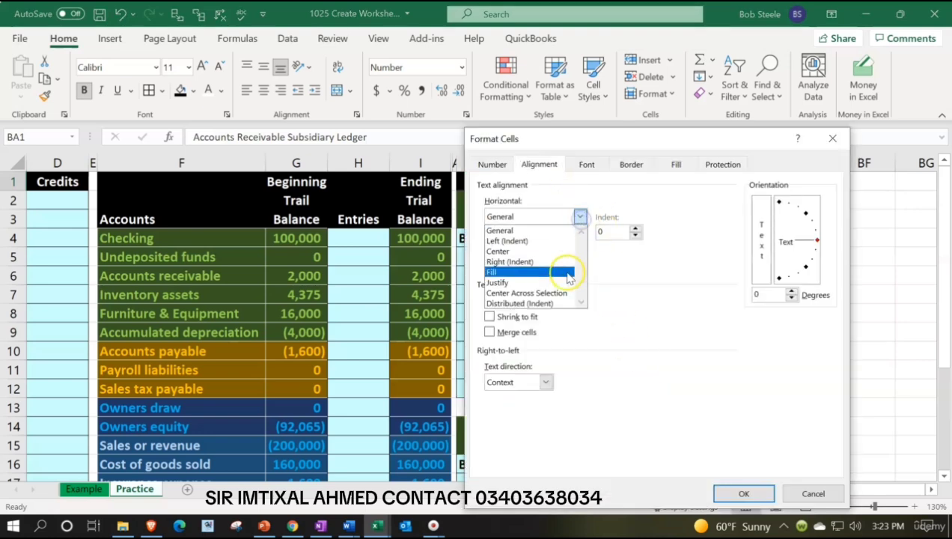
pyautogui.click(558, 293)
pyautogui.click(734, 494)
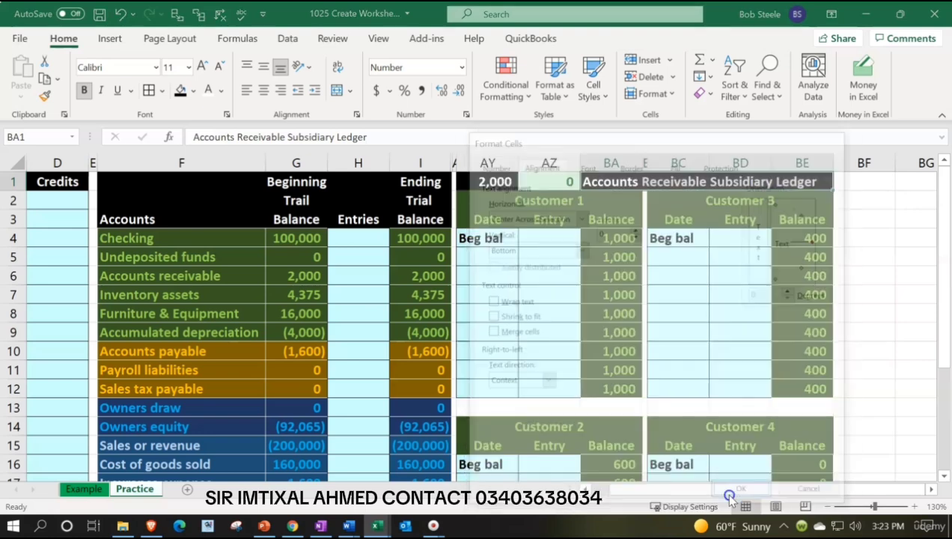
pyautogui.click(685, 308)
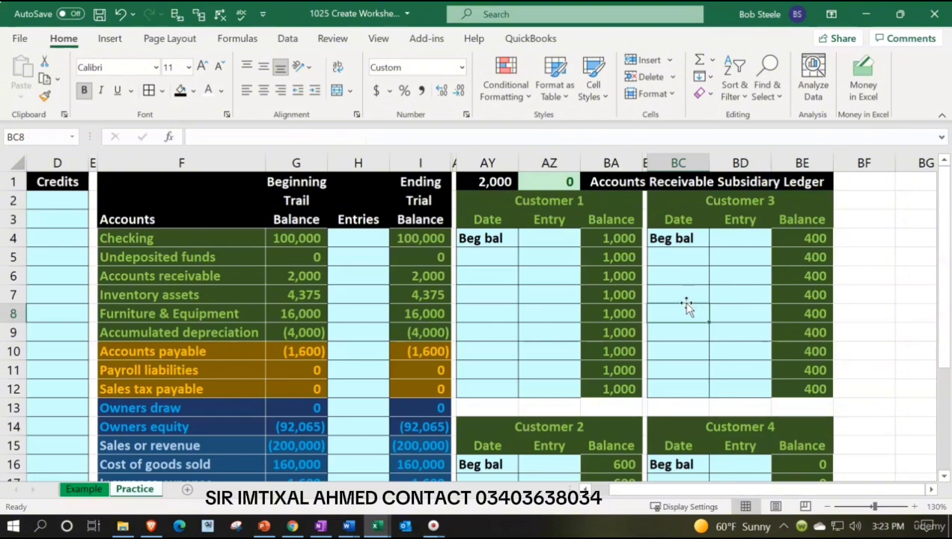
# Unhide the general ledger columns between the ending trial balance in column I and the subsidiary ledger in column AY
pyautogui.scroll(-3, 661, 295)
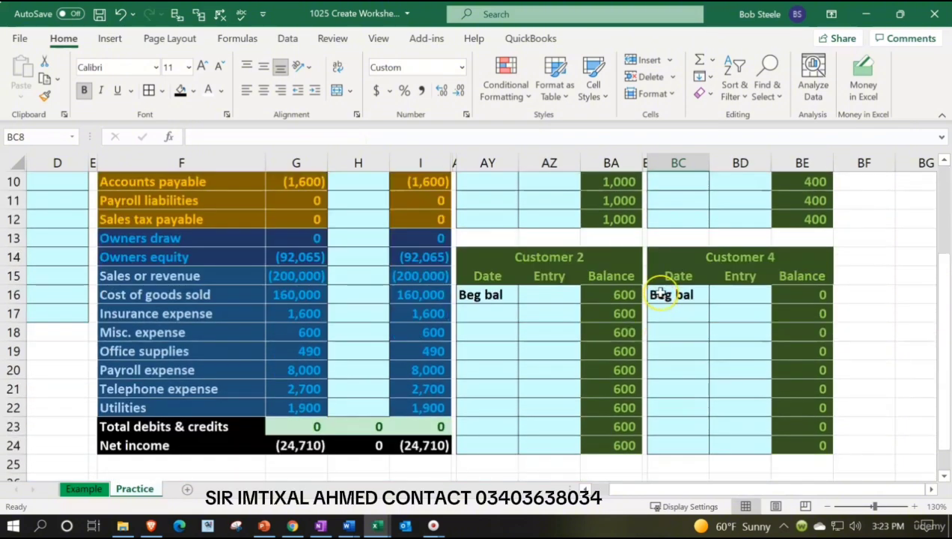
pyautogui.scroll(-1, 661, 295)
pyautogui.scroll(4, 661, 292)
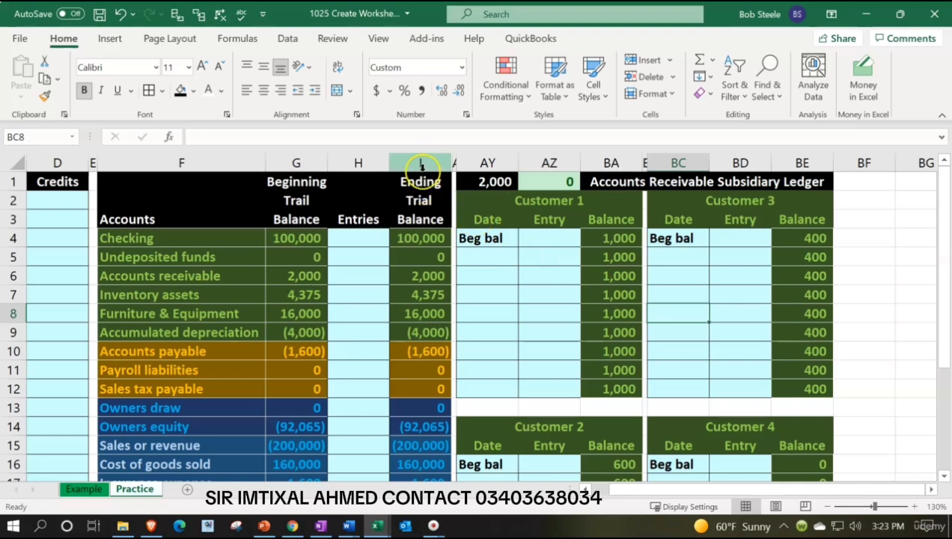
pyautogui.moveTo(424, 165); pyautogui.dragTo(468, 166)
pyautogui.rightClick(486, 297)
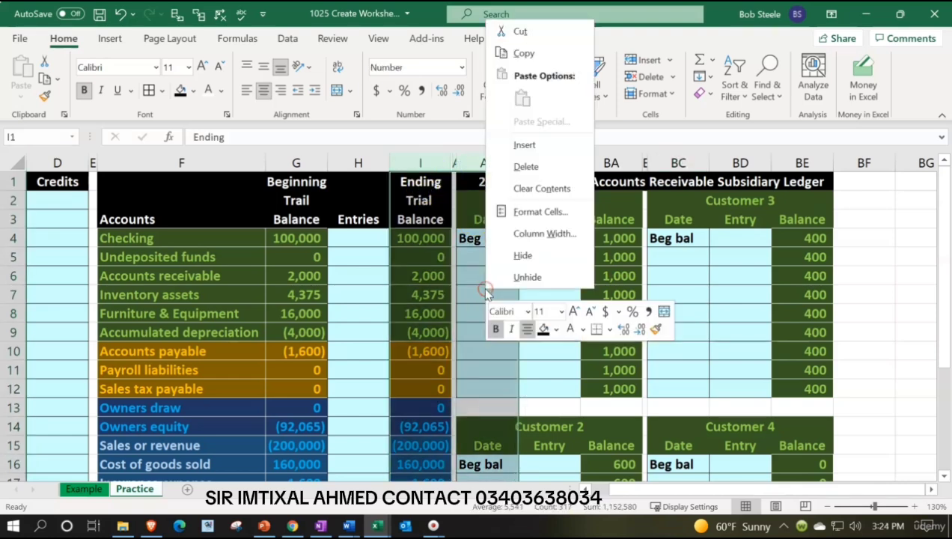
pyautogui.click(516, 277)
pyautogui.click(424, 236)
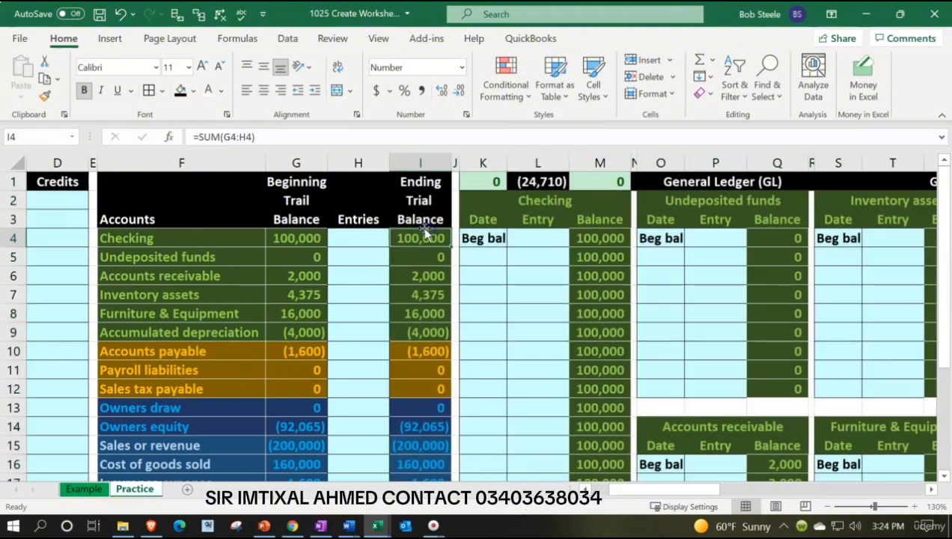
# Review the journal entry area and the trial balance, down to the accounts receivable row
pyautogui.press('Left')
pyautogui.press('Left')
pyautogui.press('Left')
pyautogui.press('Left')
pyautogui.press('Left')
pyautogui.press('Left')
pyautogui.press('Left')
pyautogui.press('Left')
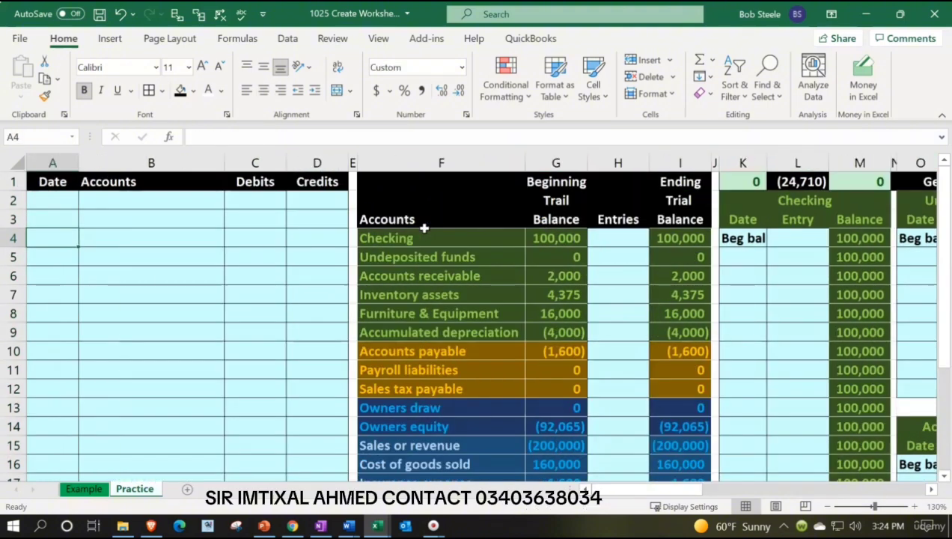
pyautogui.press('Right')
pyautogui.press('Right')
pyautogui.press('Right')
pyautogui.press('Right')
pyautogui.press('Right')
pyautogui.press('Right')
pyautogui.press('Right')
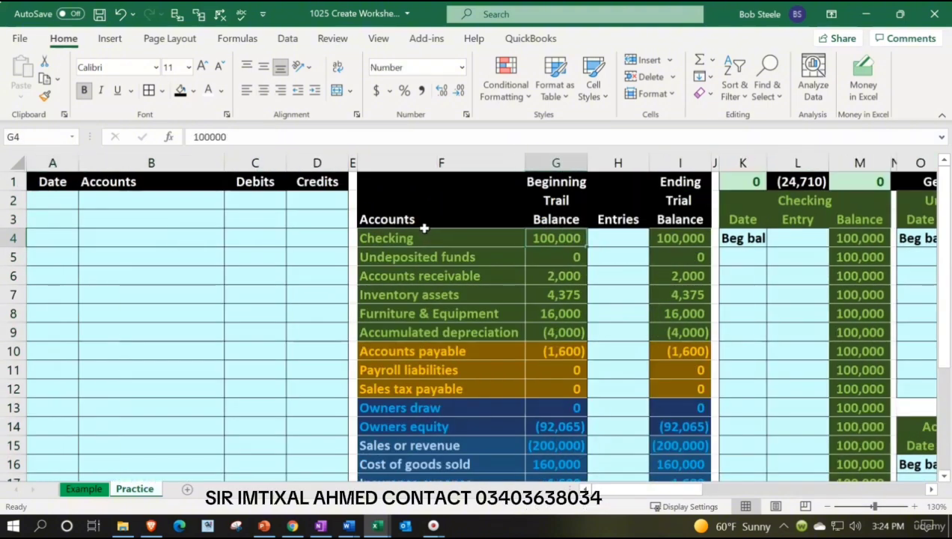
pyautogui.press('Down')
pyautogui.press('Down')
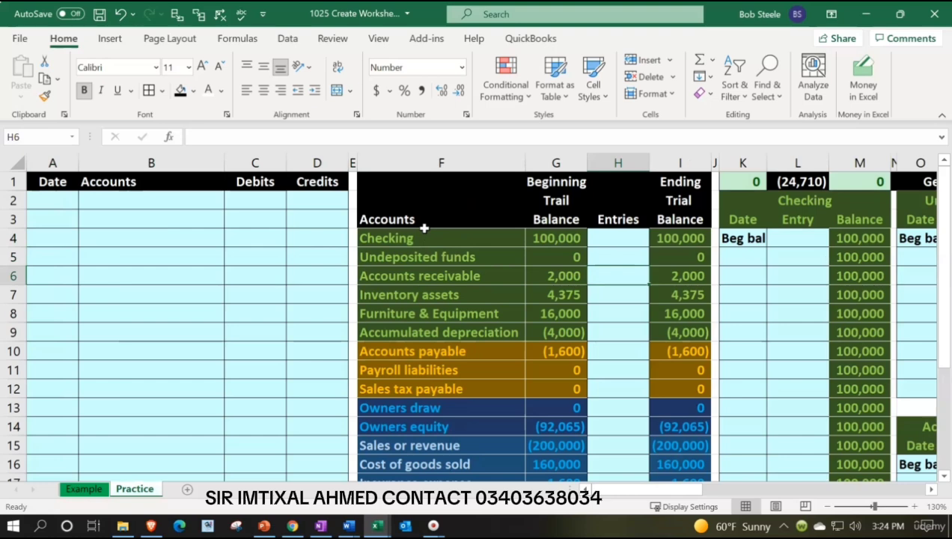
# Examine the first general ledger accounts, including the Accounts receivable account below Undeposited funds
pyautogui.press('Right')
pyautogui.press('Right')
pyautogui.press('Right')
pyautogui.press('Right')
pyautogui.press('Right')
pyautogui.press('Right')
pyautogui.press('Right')
pyautogui.press('Right')
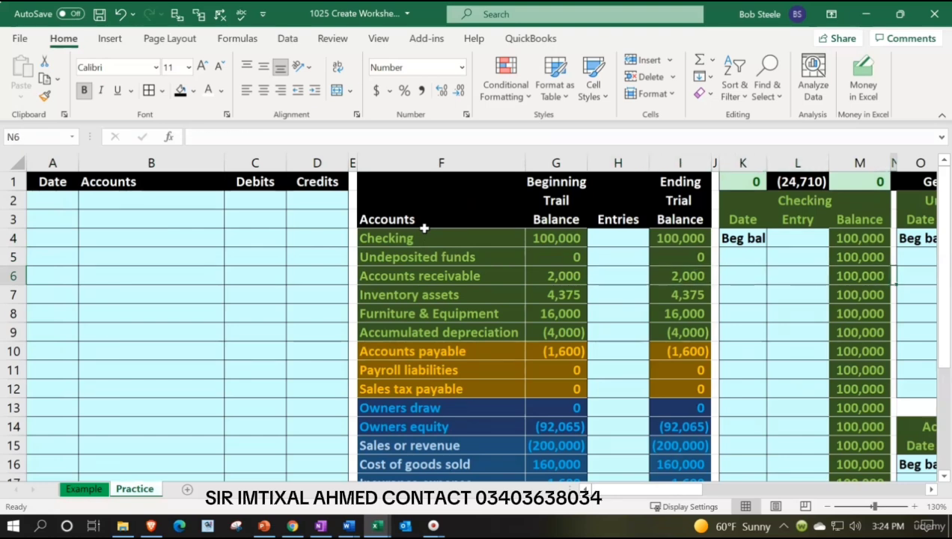
pyautogui.press('Right')
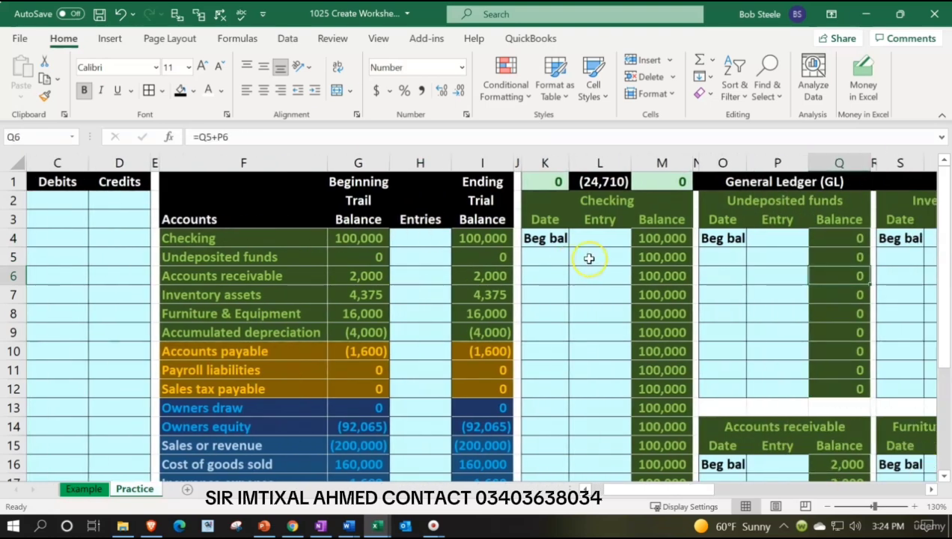
pyautogui.scroll(-2, 797, 351)
pyautogui.click(784, 374)
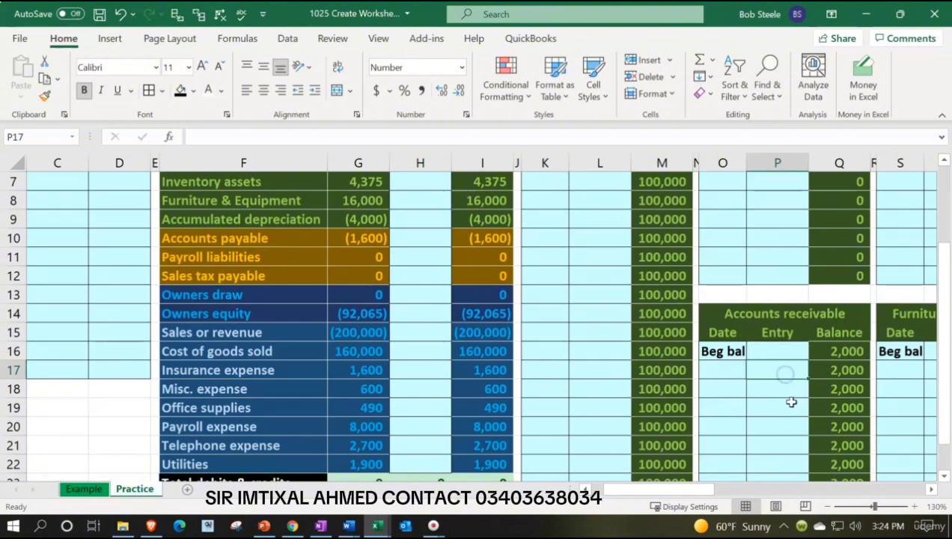
pyautogui.scroll(2, 788, 395)
pyautogui.click(799, 278)
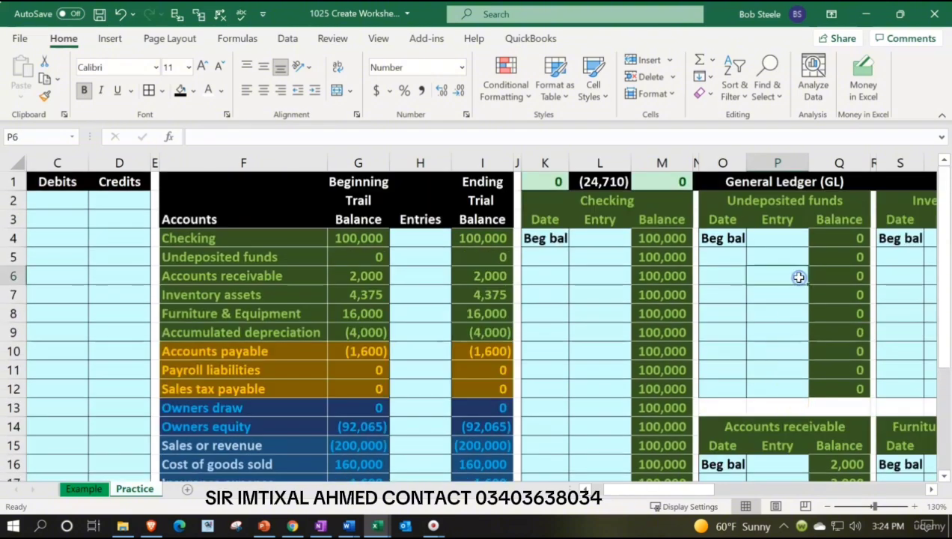
# Look through the remaining general ledger accounts across to the Accounts Receivable Subsidiary Ledger
pyautogui.press('Right')
pyautogui.press('Right')
pyautogui.press('Right')
pyautogui.press('Right')
pyautogui.press('Right')
pyautogui.press('Right')
pyautogui.press('Right')
pyautogui.press('Right')
pyautogui.press('Right')
pyautogui.press('Right')
pyautogui.press('Right')
pyautogui.press('Right')
pyautogui.press('Right')
pyautogui.press('Right')
pyautogui.press('Right')
pyautogui.press('Right')
pyautogui.press('Right')
pyautogui.press('Right')
pyautogui.press('Right')
pyautogui.press('Right')
pyautogui.press('Right')
pyautogui.press('Right')
pyautogui.press('Right')
pyautogui.press('Right')
pyautogui.press('Right')
pyautogui.press('Right')
pyautogui.press('Right')
pyautogui.press('Right')
pyautogui.press('Right')
pyautogui.press('Right')
pyautogui.press('Right')
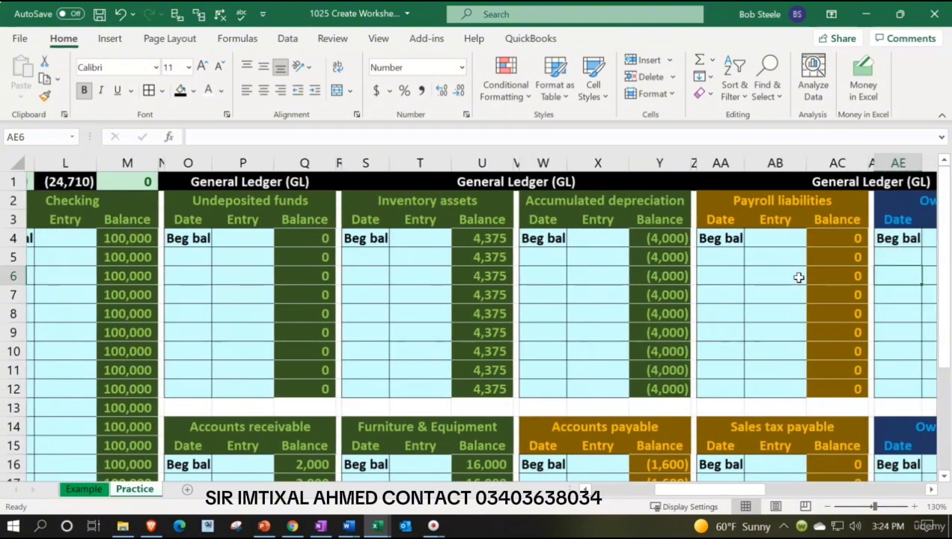
pyautogui.press('Right')
pyautogui.press('Right')
pyautogui.press('Right')
pyautogui.press('Right')
pyautogui.press('Right')
pyautogui.press('Right')
pyautogui.press('Right')
pyautogui.press('Right')
pyautogui.press('Right')
pyautogui.press('Right')
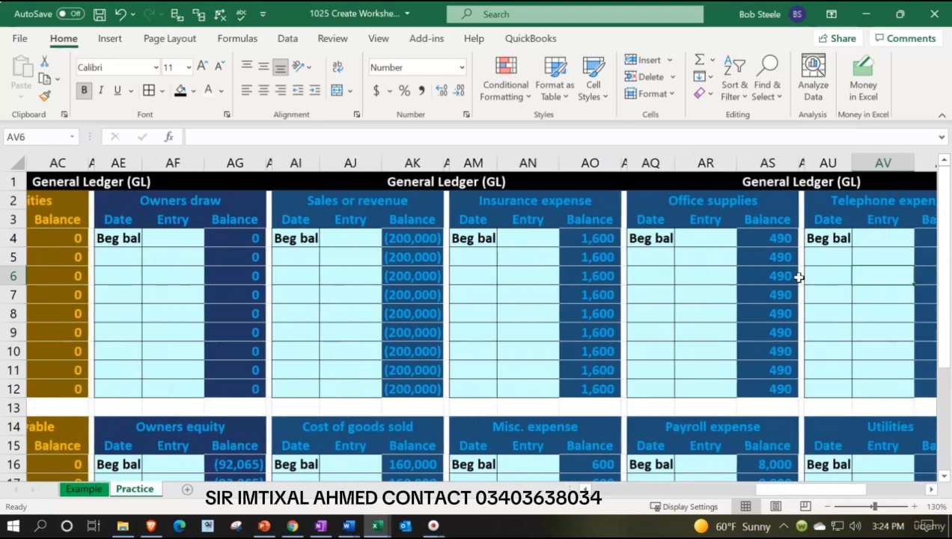
pyautogui.press('Left')
pyautogui.press('Left')
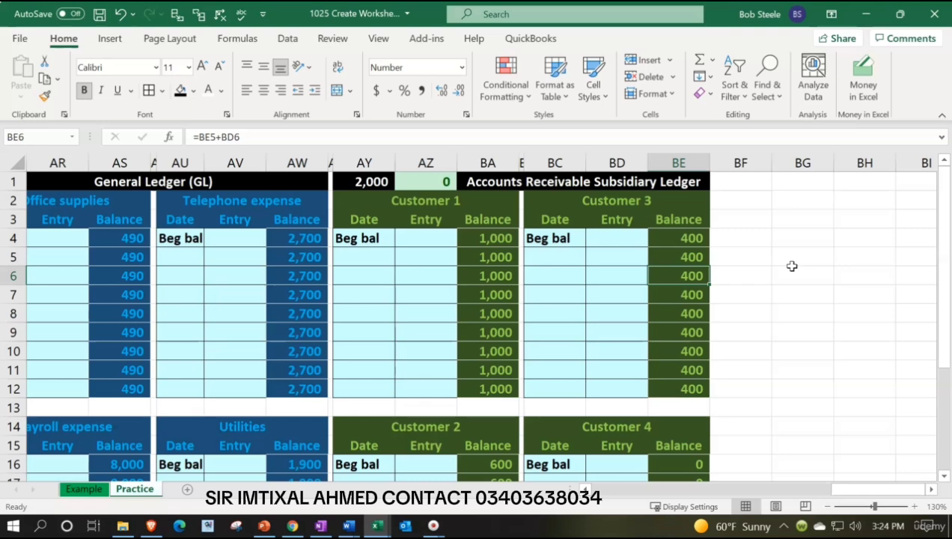
# Trace back from the Customer 1 ledger through the general ledger to the accounts receivable ending balance in I6
pyautogui.click(426, 282)
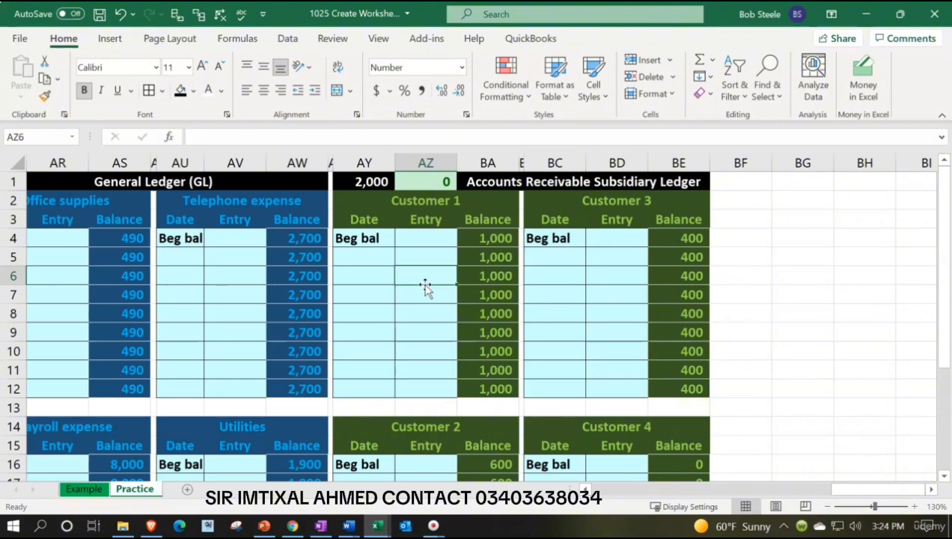
pyautogui.press('Left')
pyautogui.press('Left')
pyautogui.press('Left')
pyautogui.press('Left')
pyautogui.press('Left')
pyautogui.press('Left')
pyautogui.press('Left')
pyautogui.press('Left')
pyautogui.press('Left')
pyautogui.press('Left')
pyautogui.press('Left')
pyautogui.press('Left')
pyautogui.press('Left')
pyautogui.press('Left')
pyautogui.press('Left')
pyautogui.press('Left')
pyautogui.press('Left')
pyautogui.press('Left')
pyautogui.press('Left')
pyautogui.press('Left')
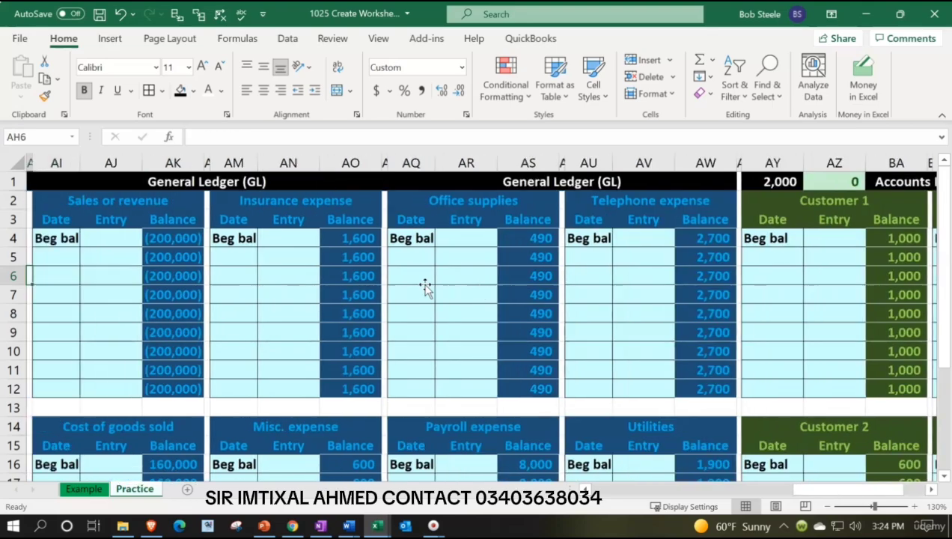
pyautogui.press('Left')
pyautogui.press('Left')
pyautogui.press('Left')
pyautogui.press('Left')
pyautogui.press('Left')
pyautogui.press('Left')
pyautogui.press('Left')
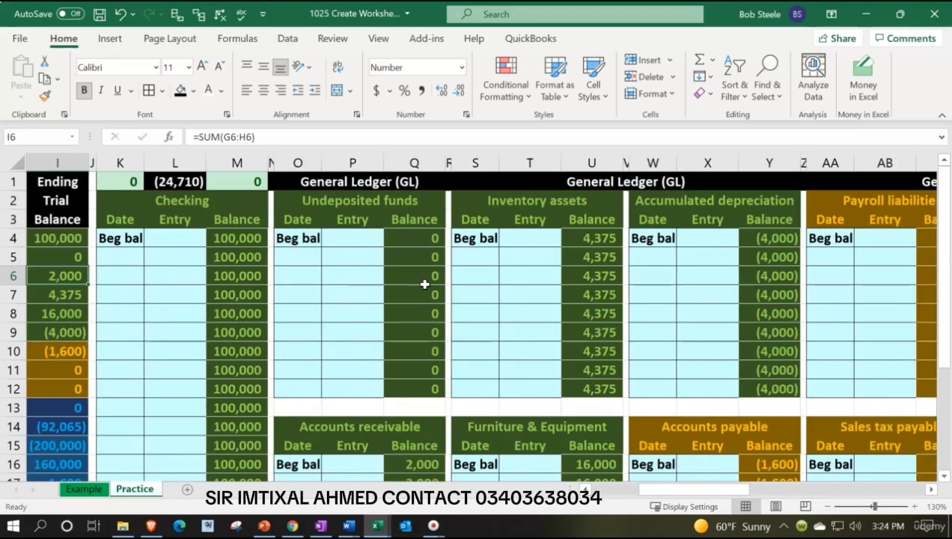